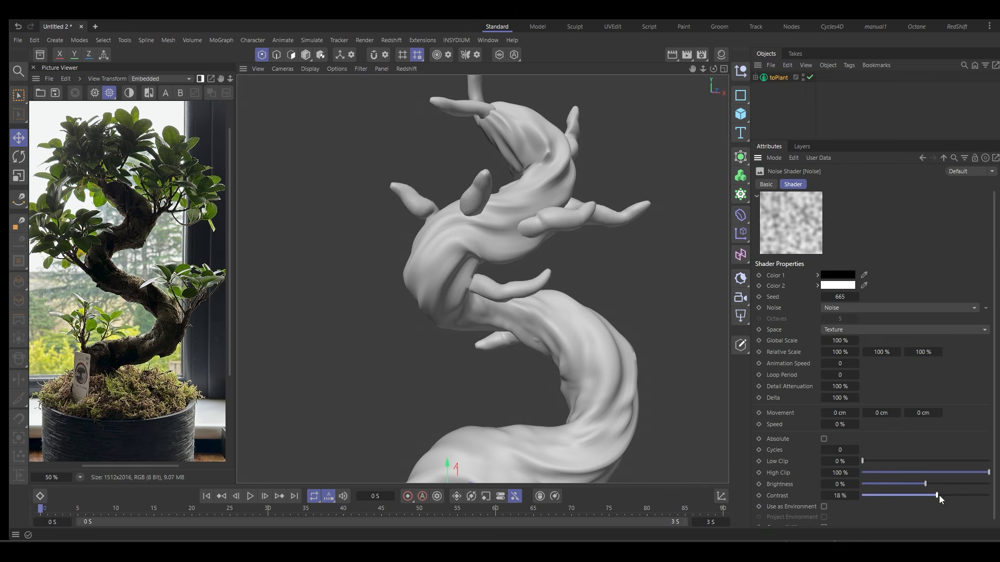
Lower the displacement noise's brightness and global scale, and set the Branch layer's Displacer strength to 65.4%
drag(925, 485, 919, 484)
drag(855, 340, 839, 341)
click(943, 157)
drag(987, 366, 957, 367)
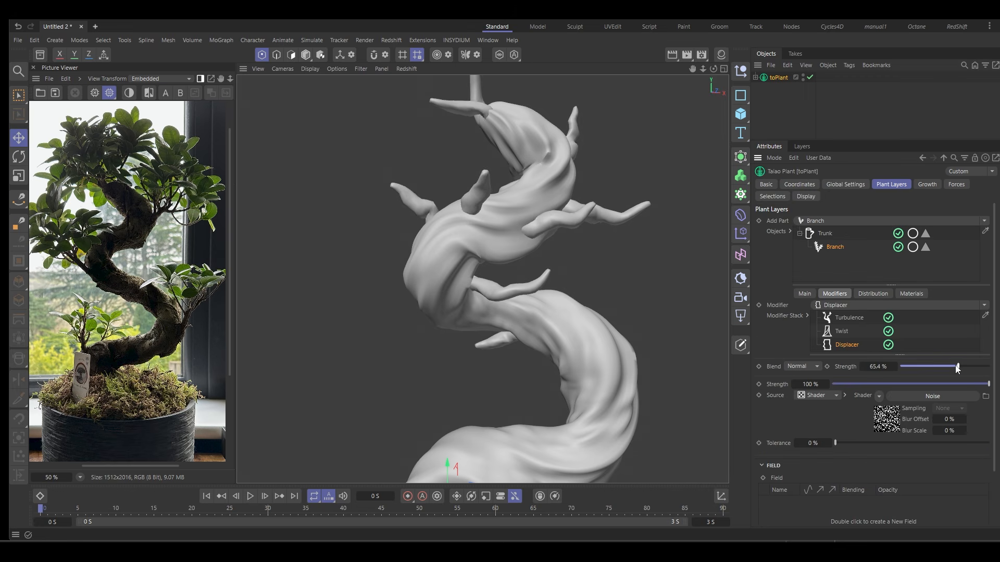
Add another part to the plant layers of the existing plant
scroll(508, 226, down, 3)
click(828, 220)
click(821, 258)
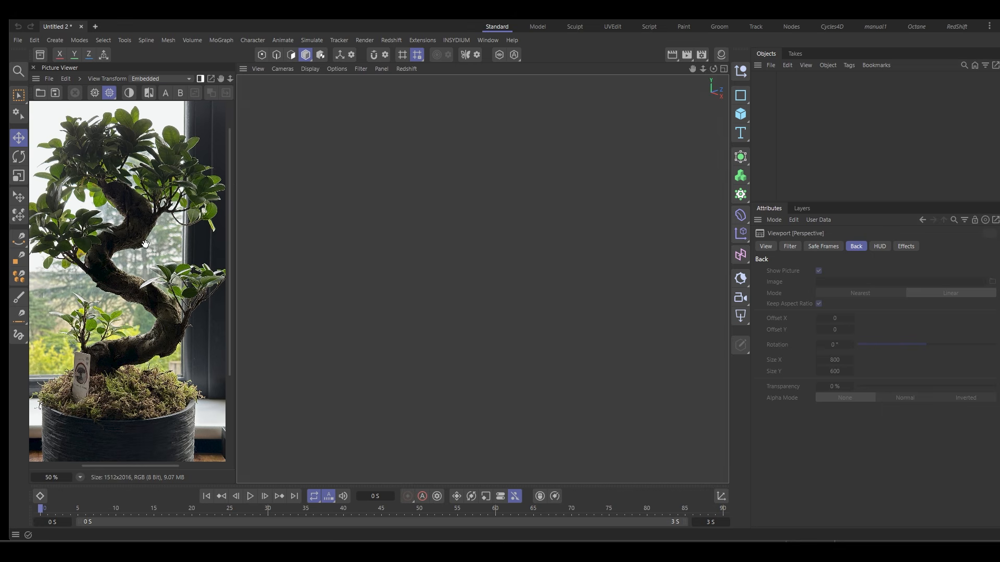
Show the Front view with the bonsai reference image as the single maximized viewport
click(724, 69)
click(665, 285)
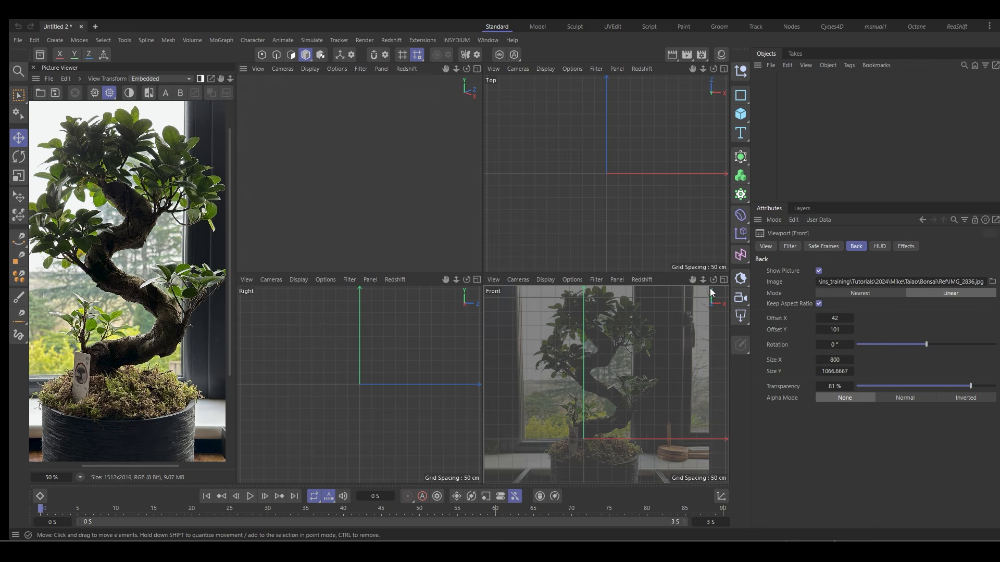
click(725, 279)
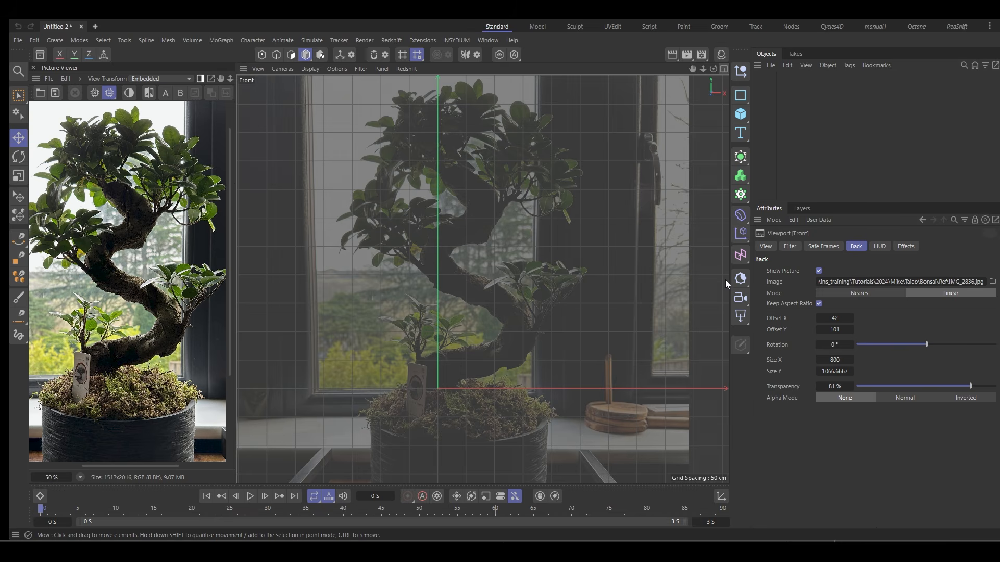
alt+middle_drag(577, 344, 576, 333)
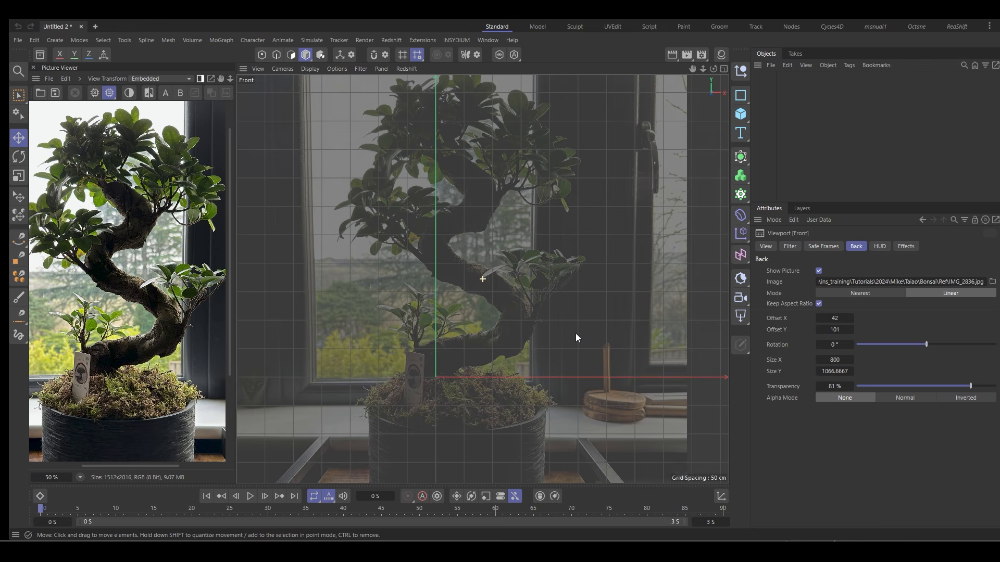
Trace the bonsai trunk's S-curve from the soil up into the foliage with the Spline Pen set to B-Spline
click(19, 238)
click(853, 261)
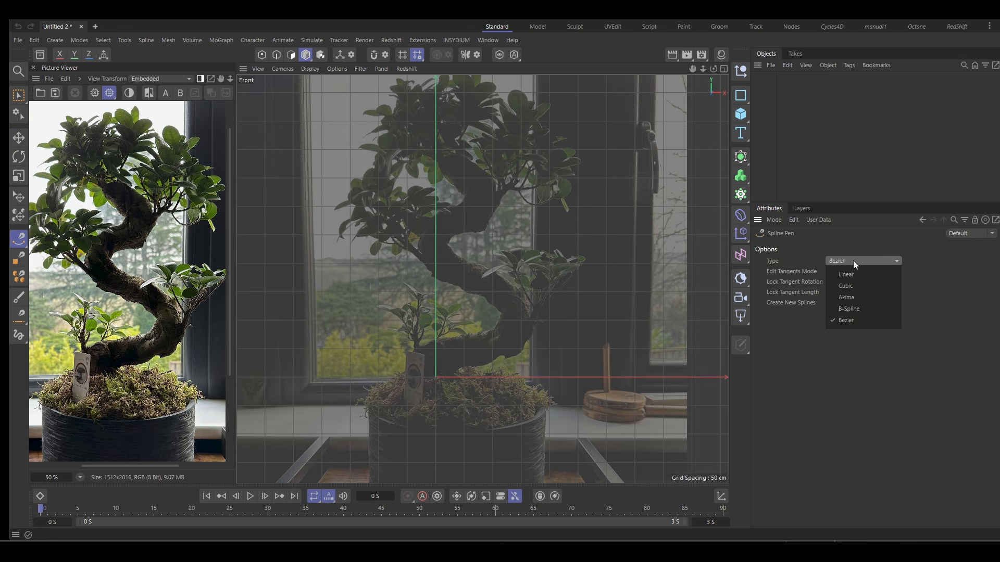
click(860, 308)
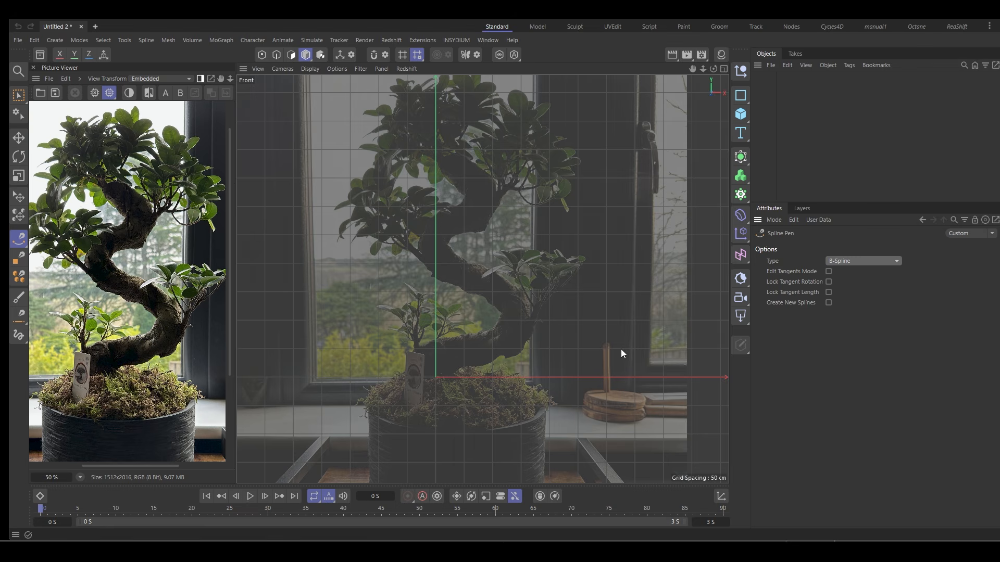
click(429, 383)
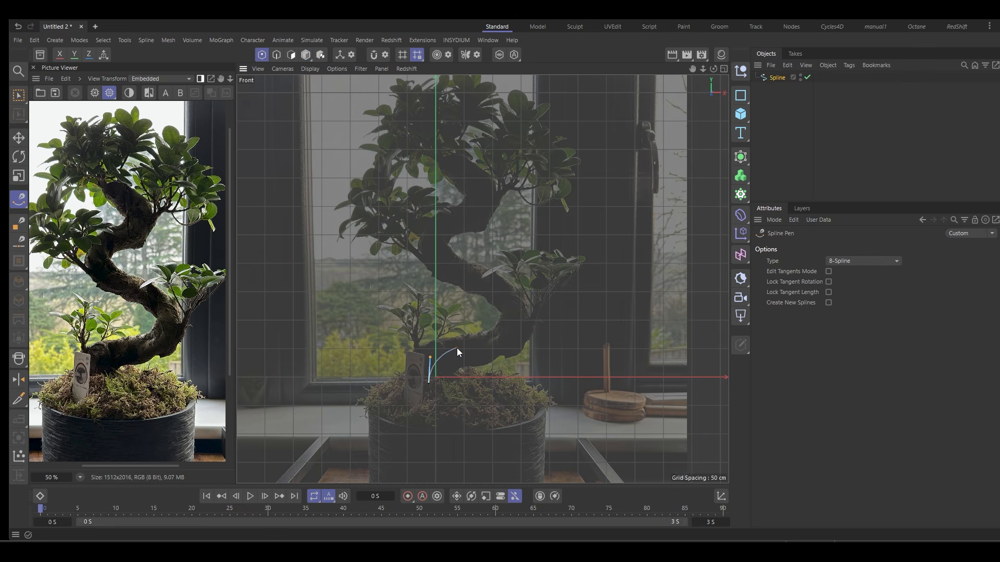
click(508, 344)
click(521, 320)
click(509, 290)
click(472, 276)
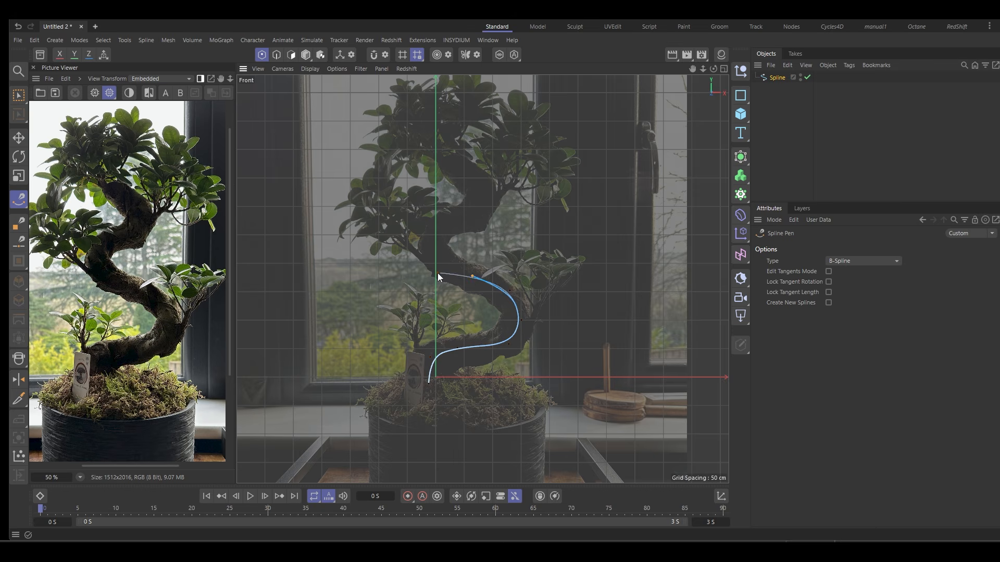
click(431, 264)
click(430, 237)
click(443, 216)
click(475, 213)
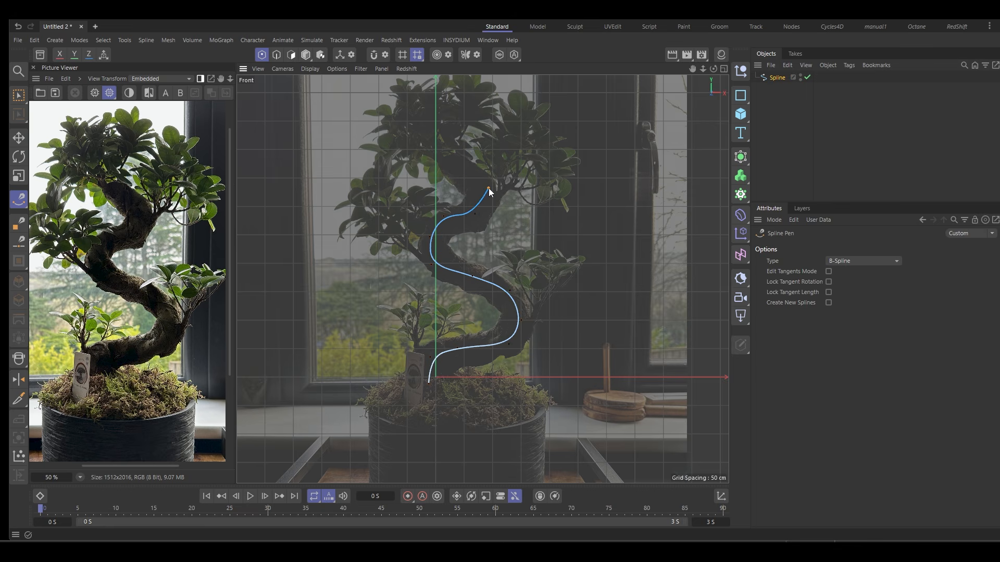
click(488, 188)
click(470, 170)
click(449, 158)
In the Perspective view, bend the flat trunk spline in depth with the Magnet tool at 30 cm radius
click(723, 69)
click(477, 69)
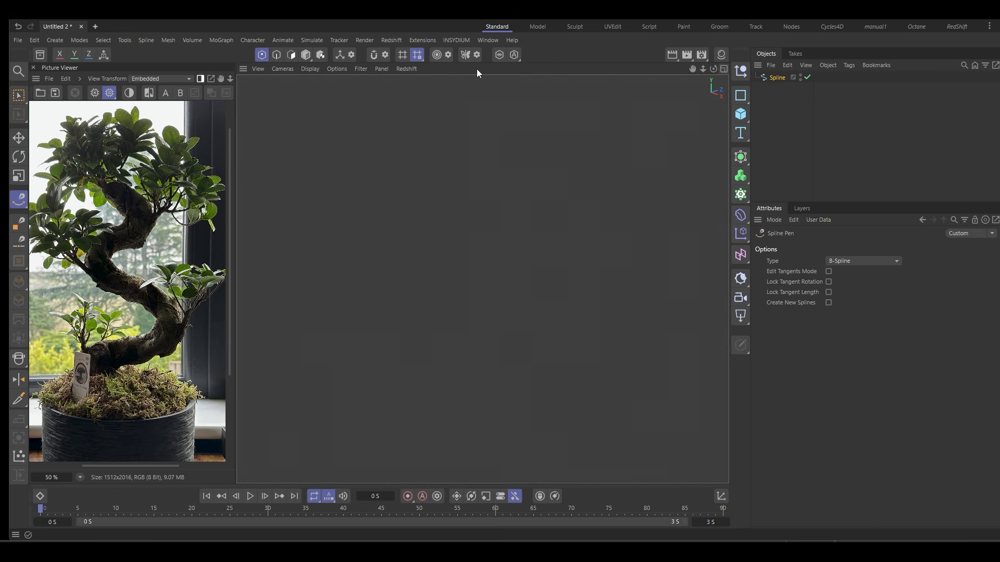
mouse_move(505, 246)
alt+mouse_down()
mouse_move(488, 264)
mouse_move(548, 331)
mouse_move(473, 311)
mouse_move(502, 295)
mouse_move(474, 299)
alt+mouse_up()
right_click(549, 280)
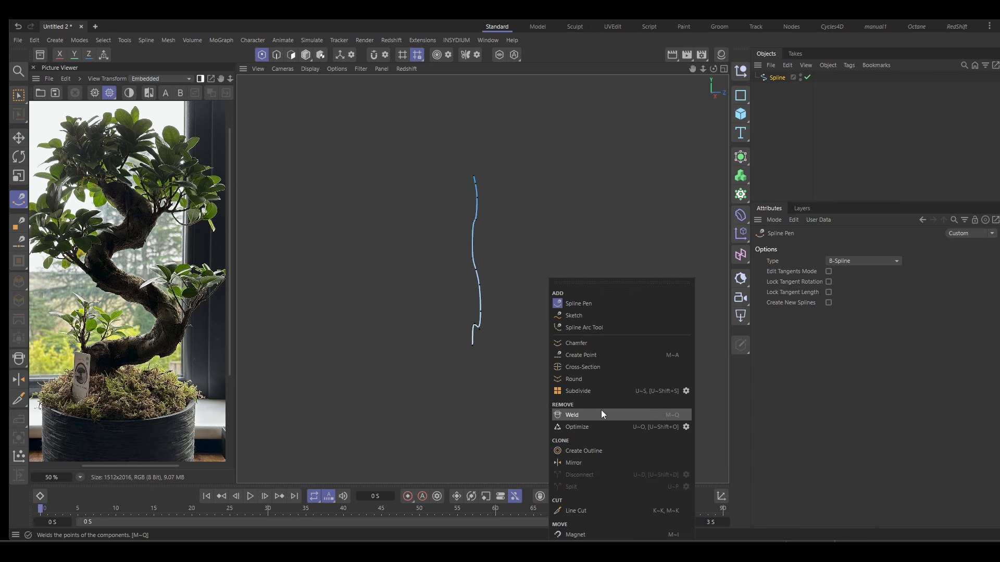
click(578, 534)
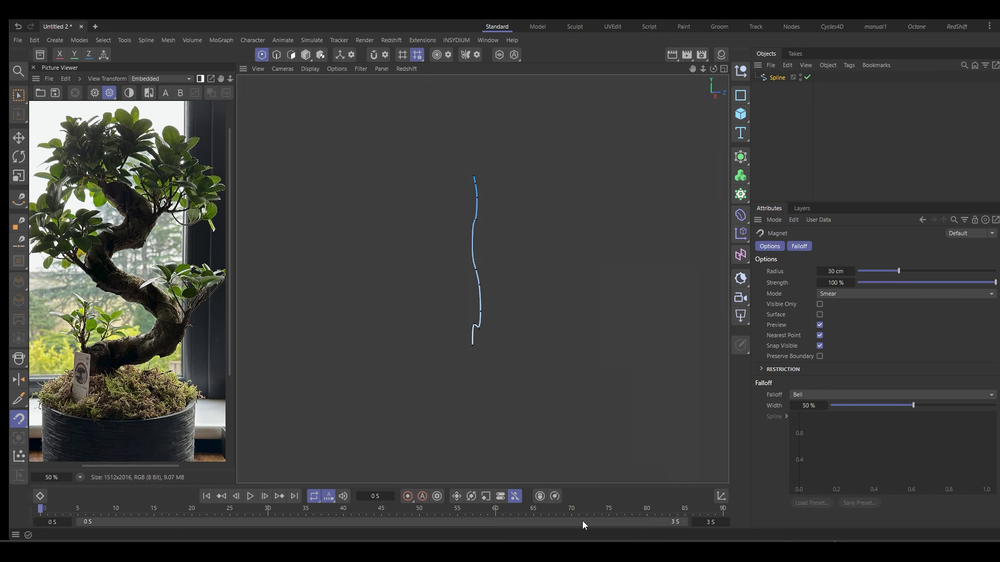
mouse_move(488, 307)
mouse_down()
mouse_move(495, 312)
mouse_move(458, 251)
mouse_move(479, 218)
mouse_move(466, 215)
mouse_move(477, 230)
mouse_move(461, 216)
mouse_move(482, 198)
mouse_move(476, 172)
mouse_up()
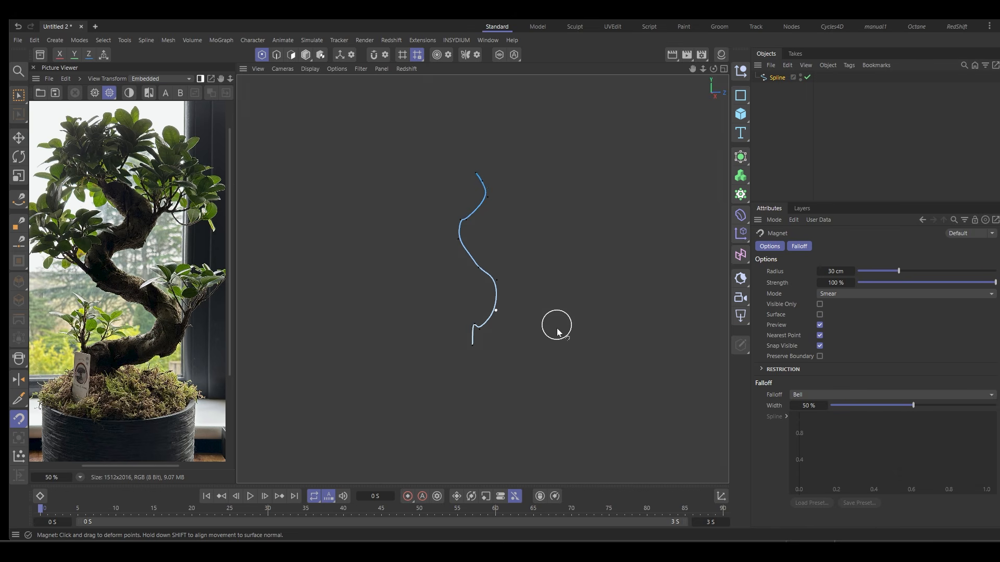
Refine the trunk spline's curvature with the Magnet tool from several angles, then return to the Move tool
alt+drag(556, 325, 531, 323)
drag(477, 271, 482, 264)
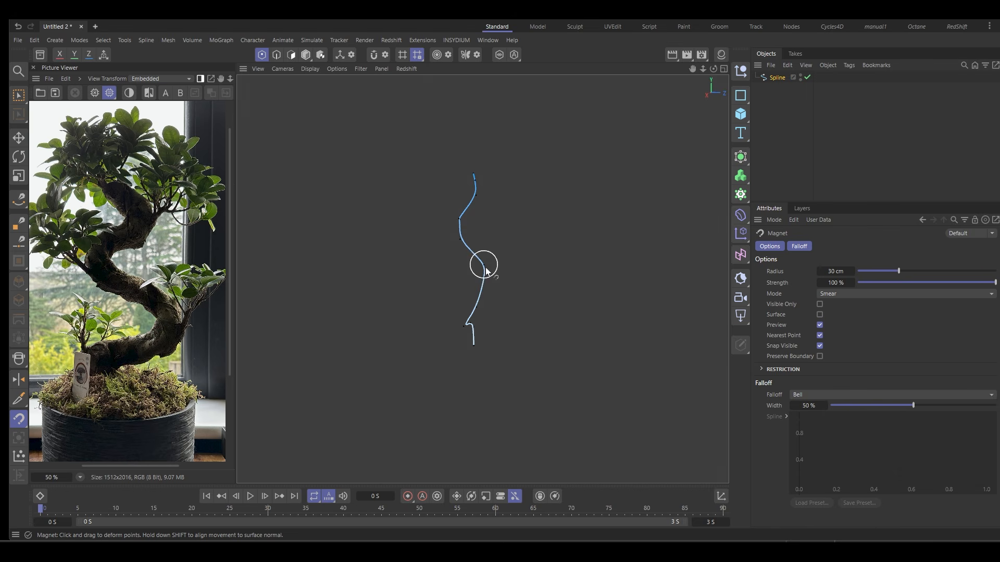
mouse_move(461, 331)
mouse_down()
mouse_move(564, 344)
mouse_move(600, 332)
mouse_move(516, 323)
mouse_move(545, 344)
mouse_move(585, 350)
mouse_up()
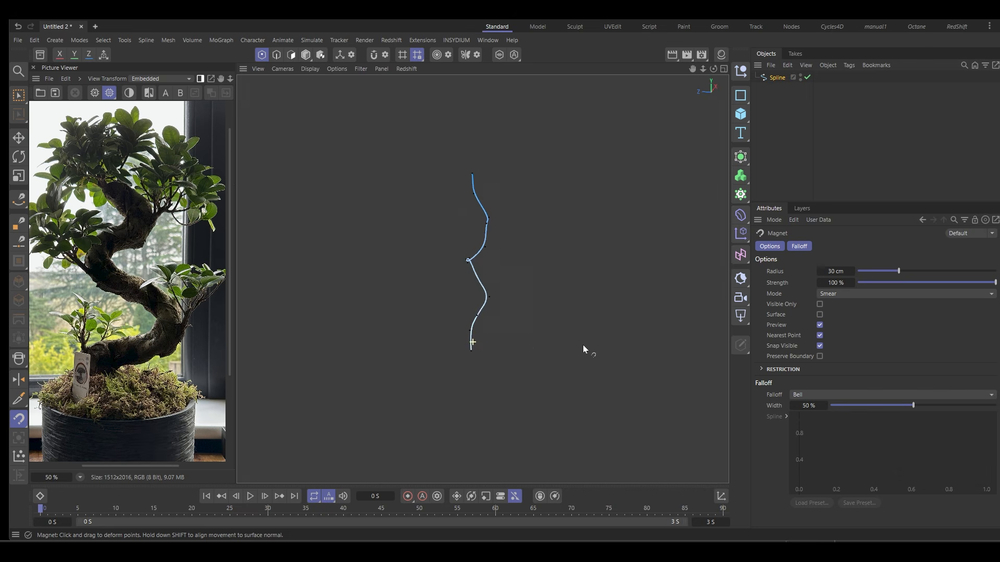
drag(481, 277, 489, 301)
drag(485, 248, 487, 227)
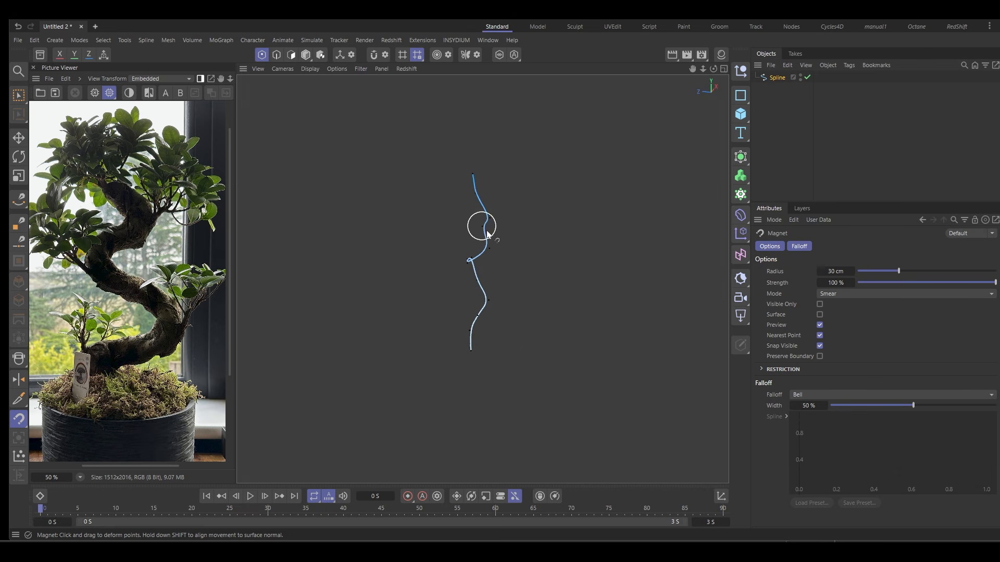
alt+drag(536, 262, 372, 304)
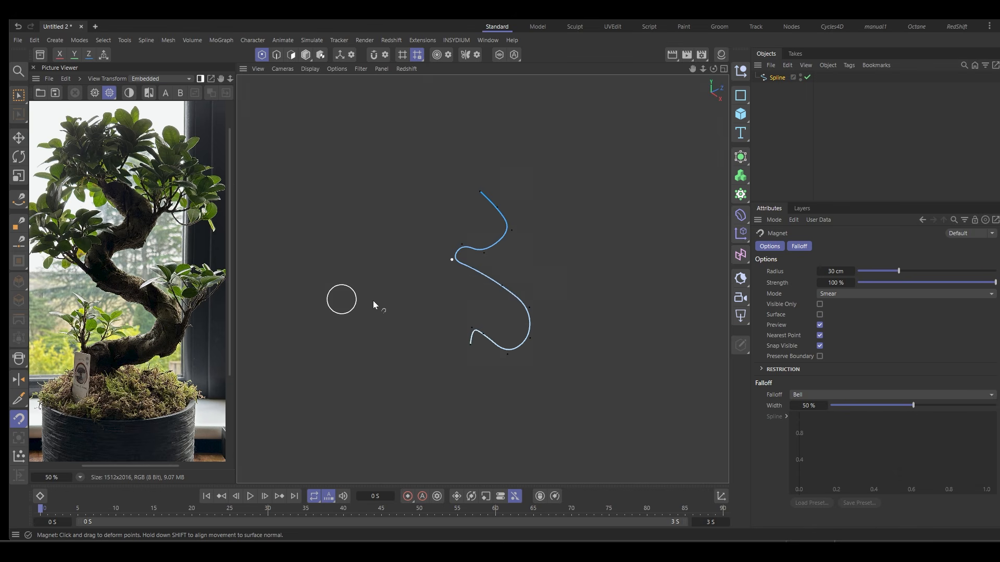
drag(502, 285, 509, 279)
mouse_move(577, 351)
alt+mouse_down()
mouse_move(504, 324)
mouse_move(497, 298)
mouse_move(624, 314)
mouse_move(588, 267)
alt+mouse_up()
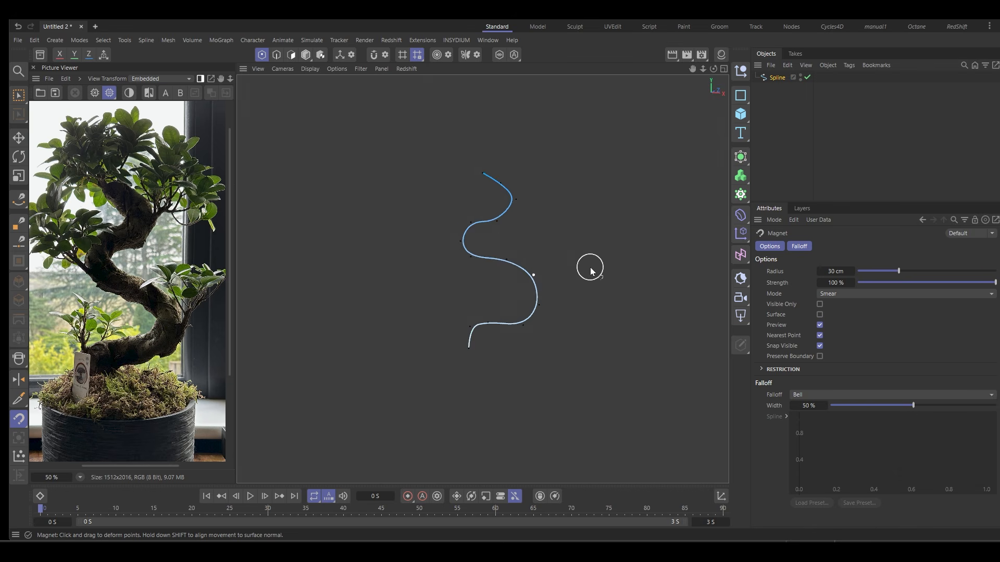
alt+middle_drag(589, 268, 583, 300)
key(e)
Add an mtSplineSample object and make the Spline its child
click(451, 40)
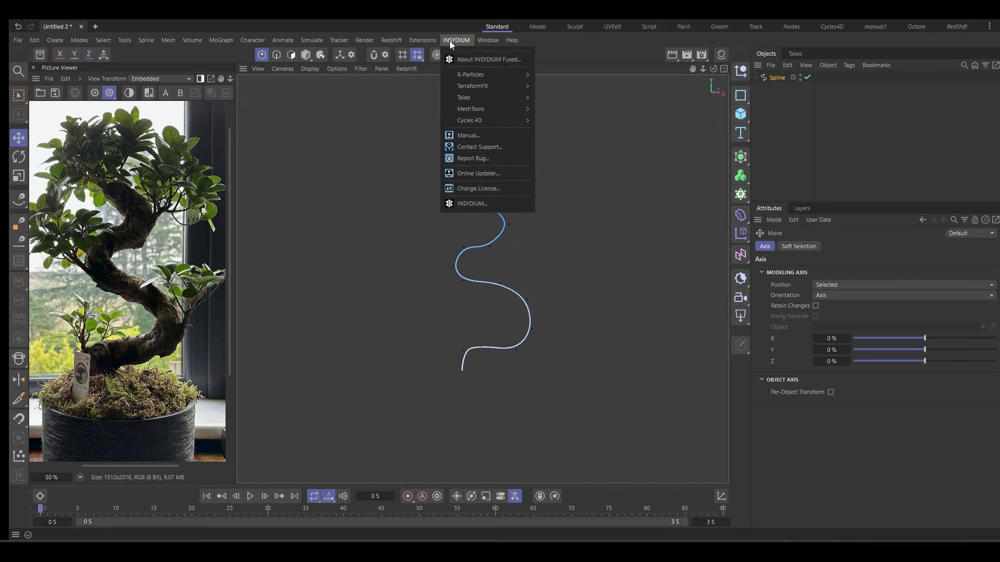
mouse_move(469, 109)
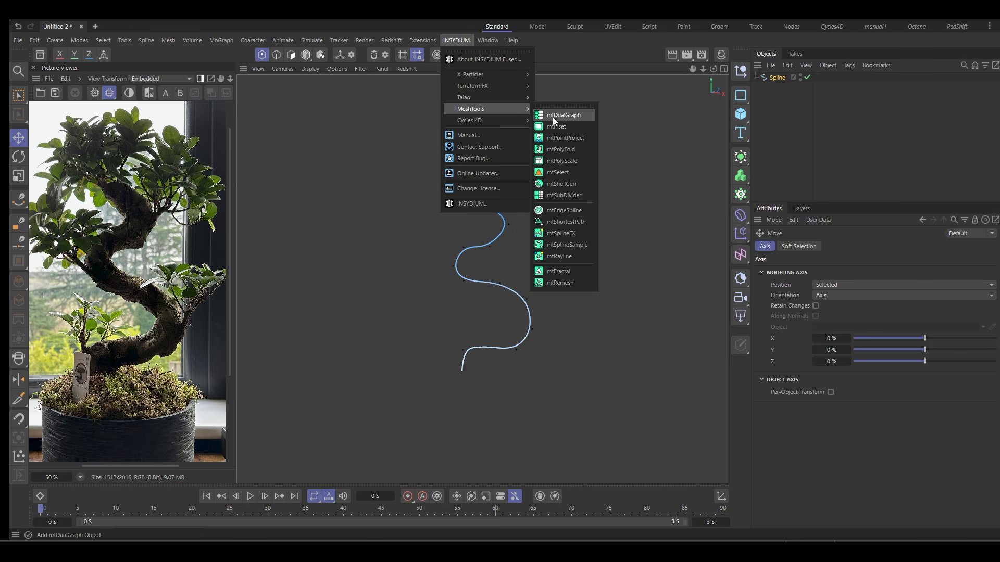
click(582, 244)
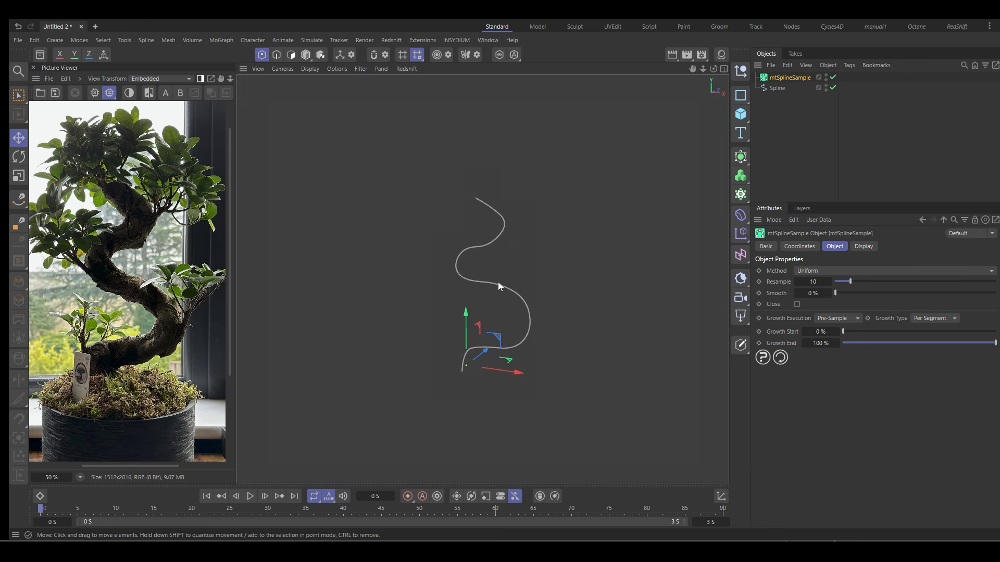
click(777, 88)
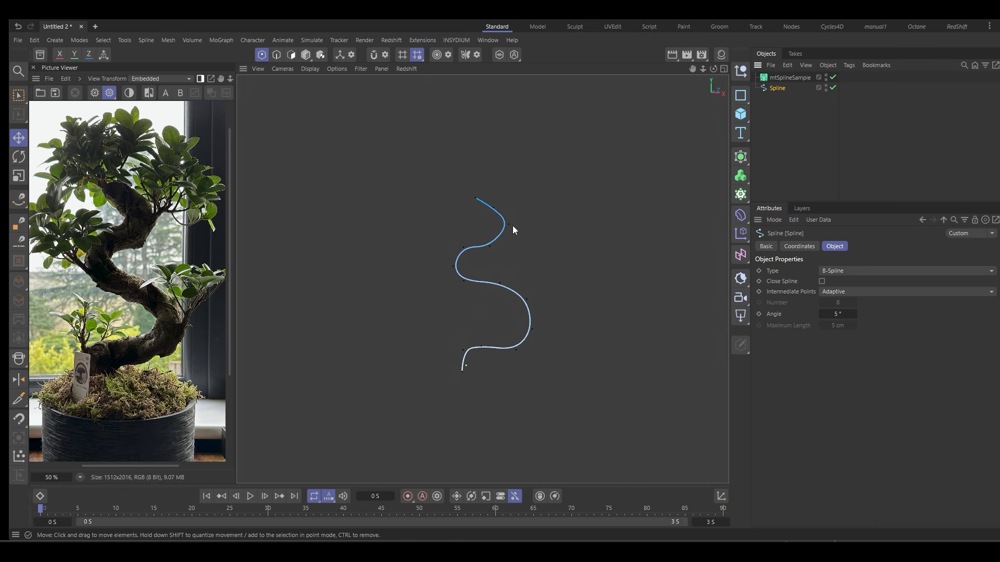
drag(773, 87, 782, 77)
click(788, 78)
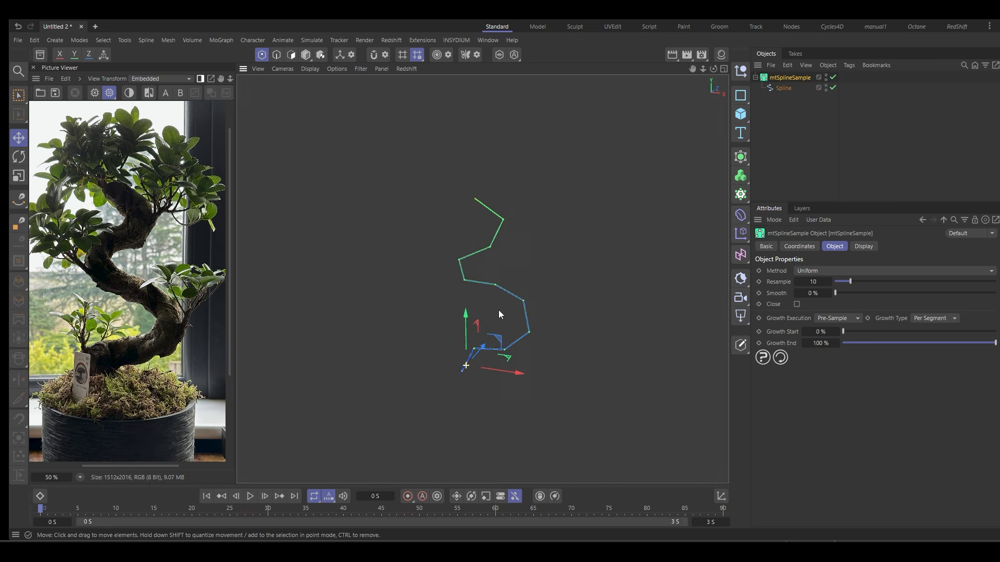
Resample the spline by the Distance method with a step size of 5 cm
alt+drag(499, 310, 450, 300)
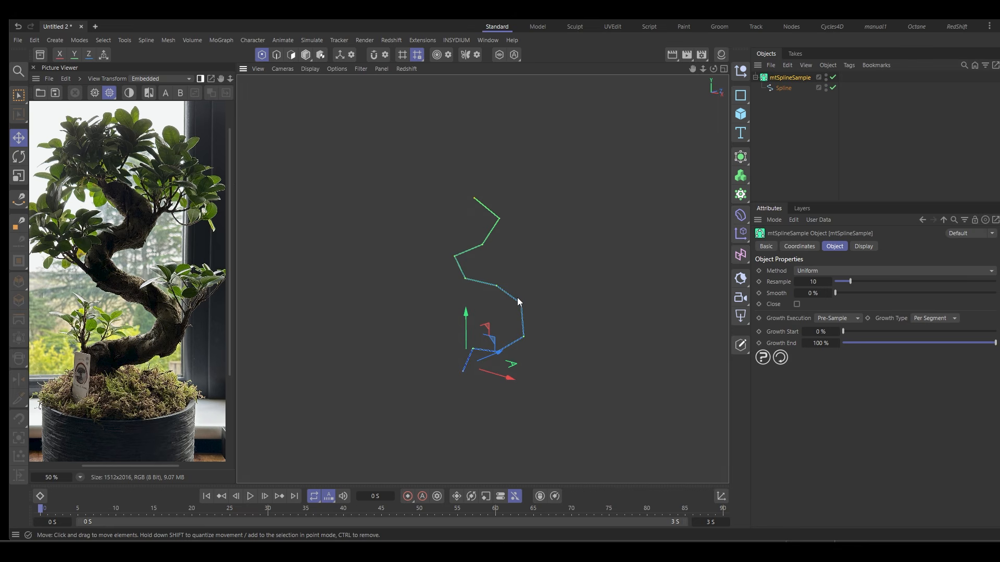
click(818, 270)
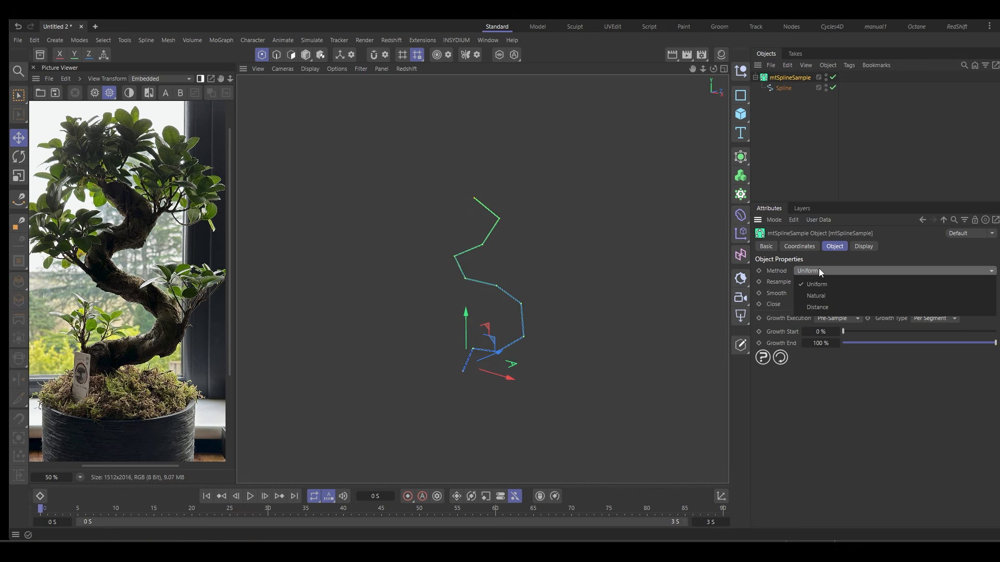
click(824, 308)
alt+right_drag(473, 274, 578, 250)
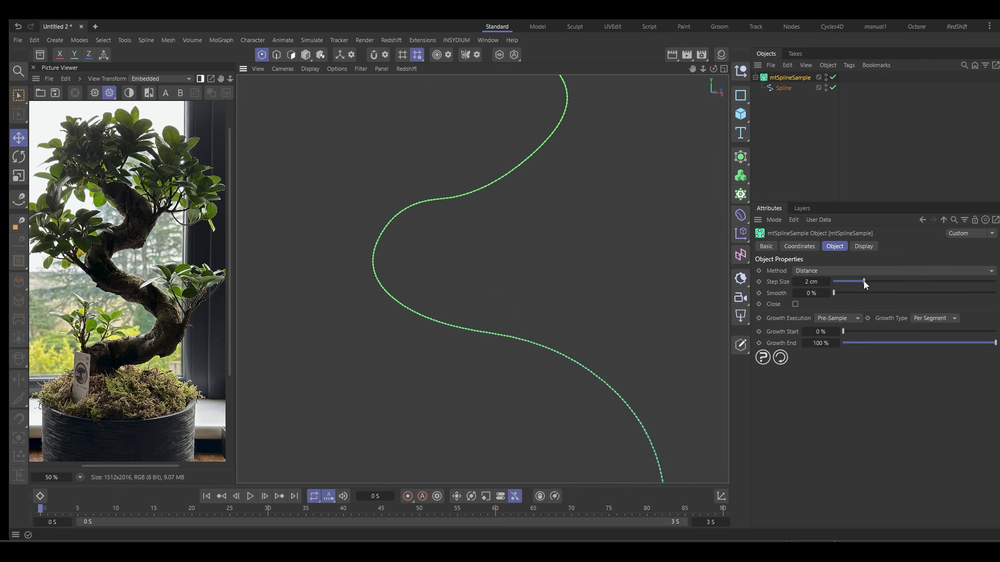
drag(865, 280, 920, 279)
double_click(810, 283)
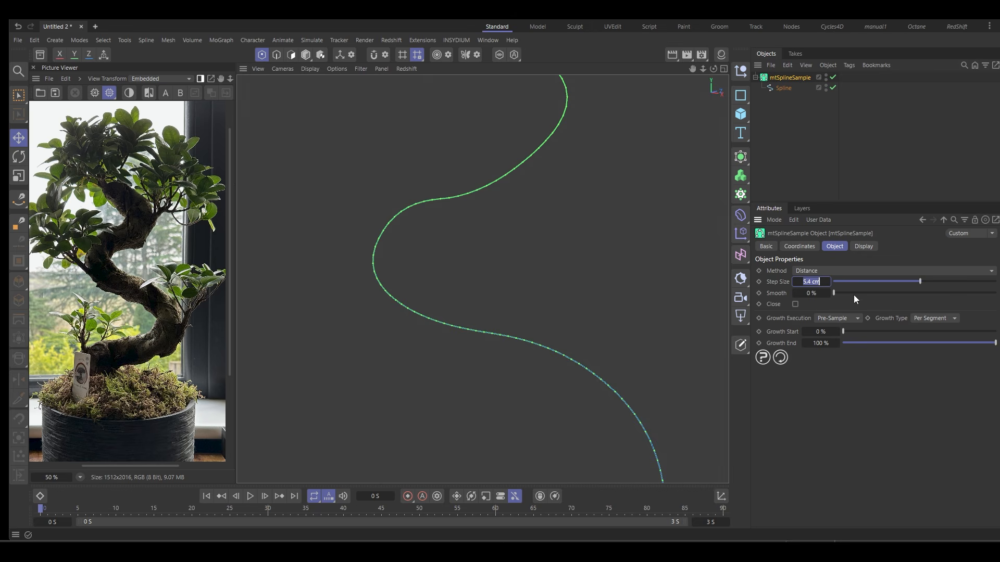
text(5)
key(Return)
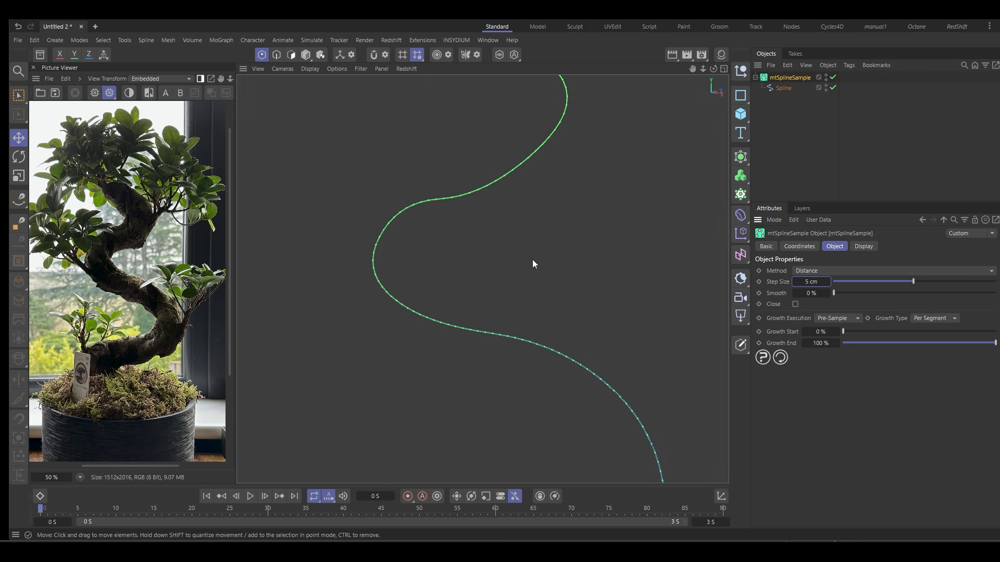
alt+drag(532, 259, 562, 260)
alt+drag(616, 229, 578, 255)
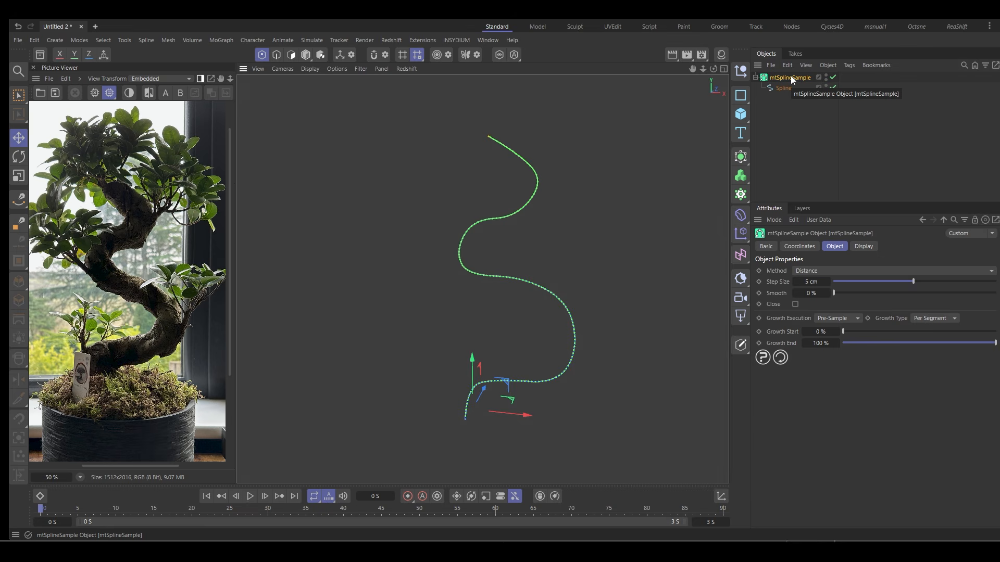
Make the mtSplineSample object editable and rename the resulting spline as Trunk Spline
key(c)
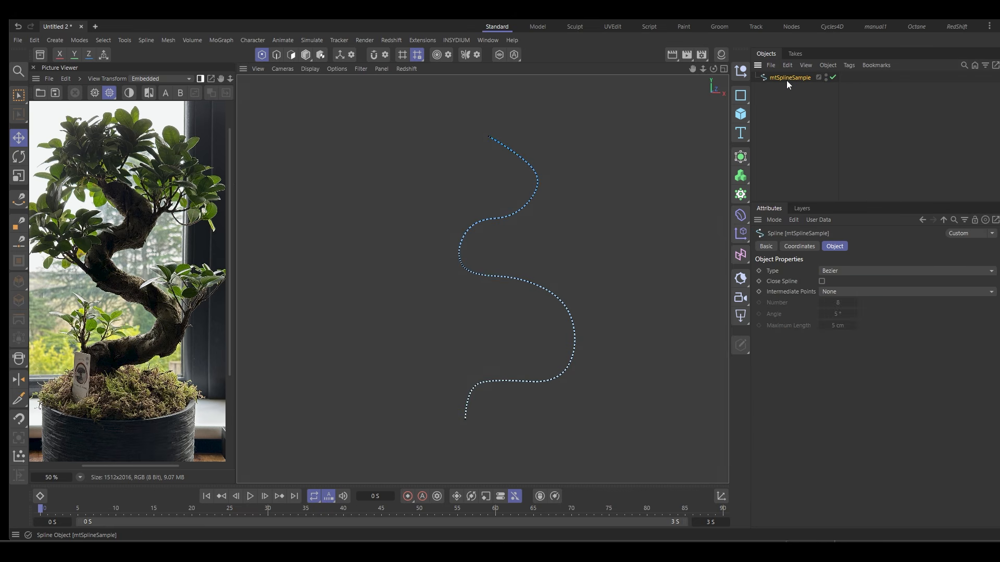
double_click(794, 78)
key(BackSpace)
text(Trunk Spline)
key(Return)
click(766, 246)
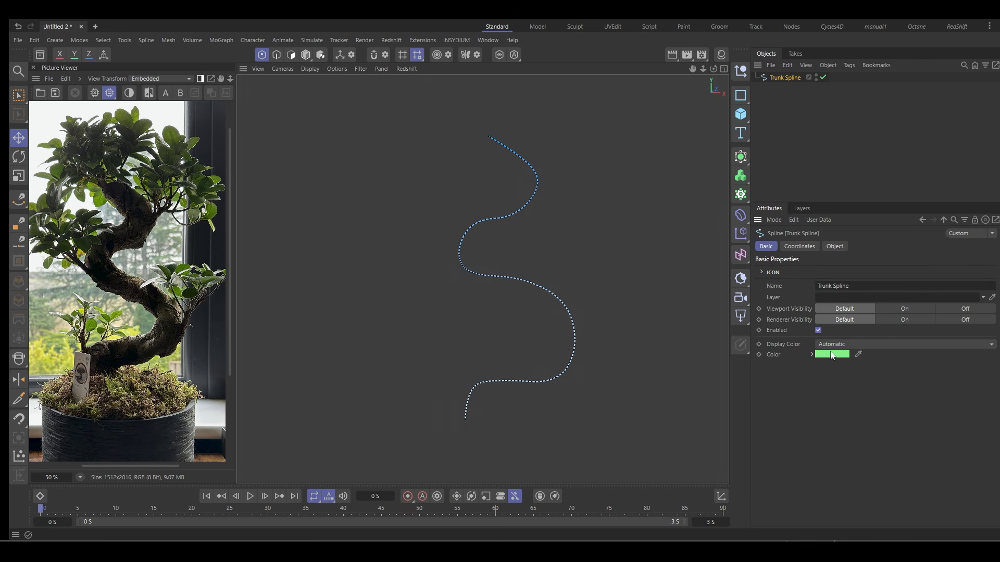
click(758, 142)
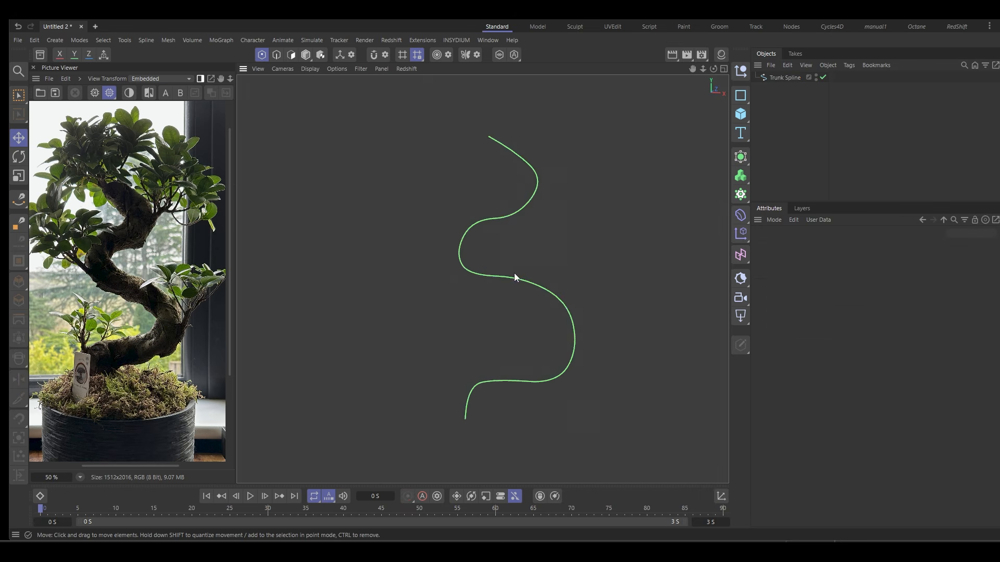
Add a Taiao toPlant object to the scene
scroll(514, 274, down, 3)
alt+middle_drag(507, 282, 493, 277)
mouse_move(565, 295)
alt+mouse_down()
mouse_move(523, 298)
mouse_move(573, 296)
alt+mouse_up()
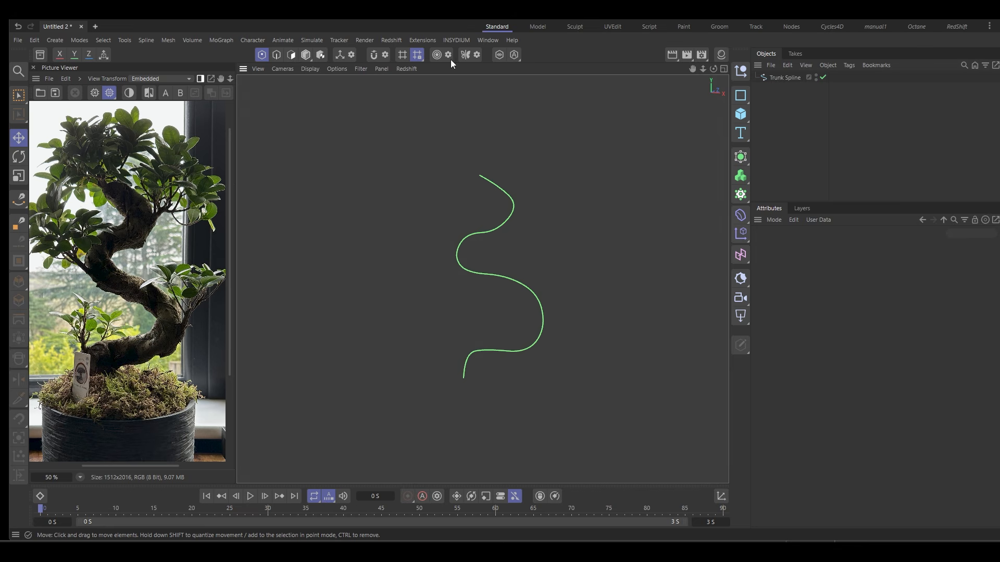
click(454, 39)
mouse_move(473, 98)
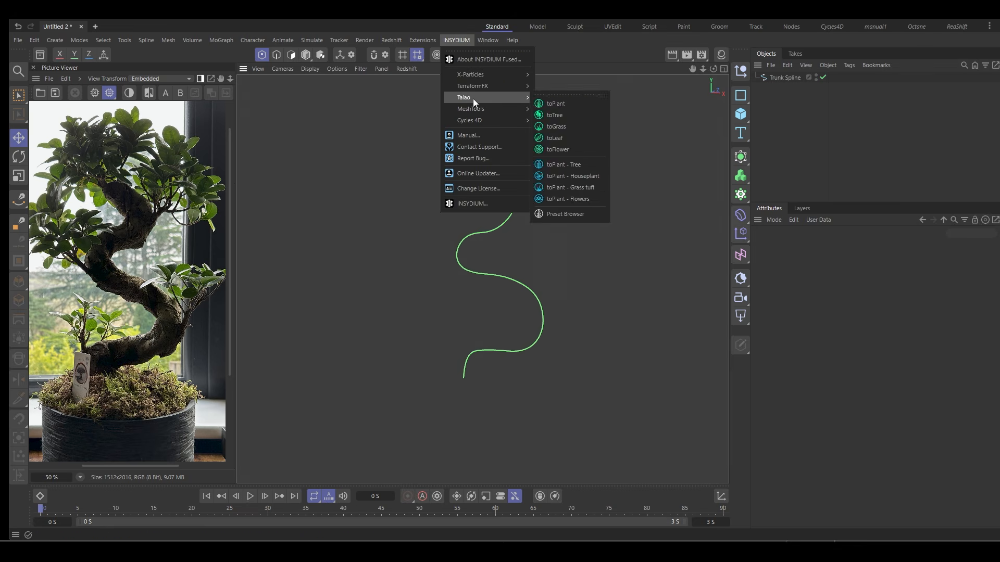
click(581, 103)
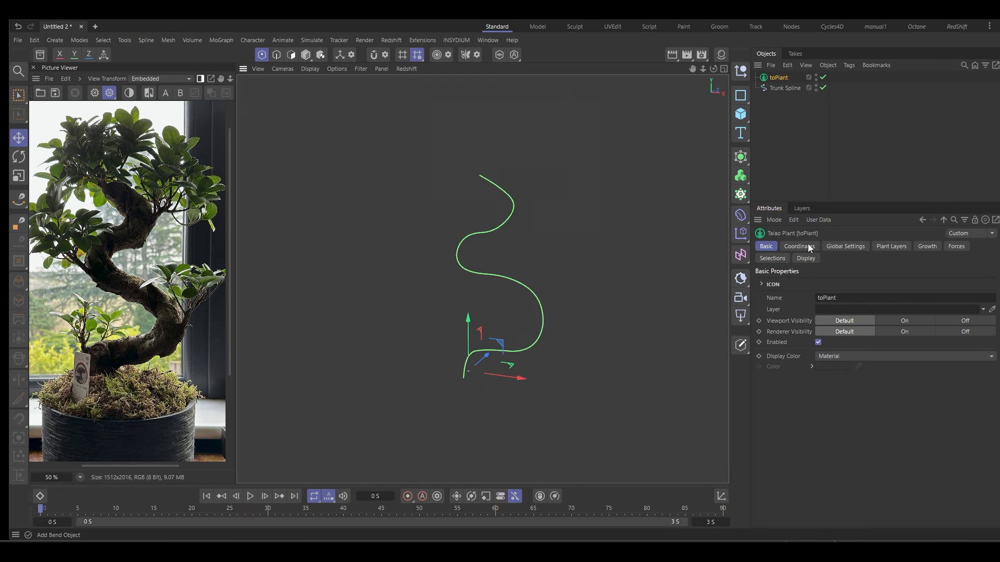
Add a Trunk part to the toPlant object's plant layers
click(844, 246)
click(884, 245)
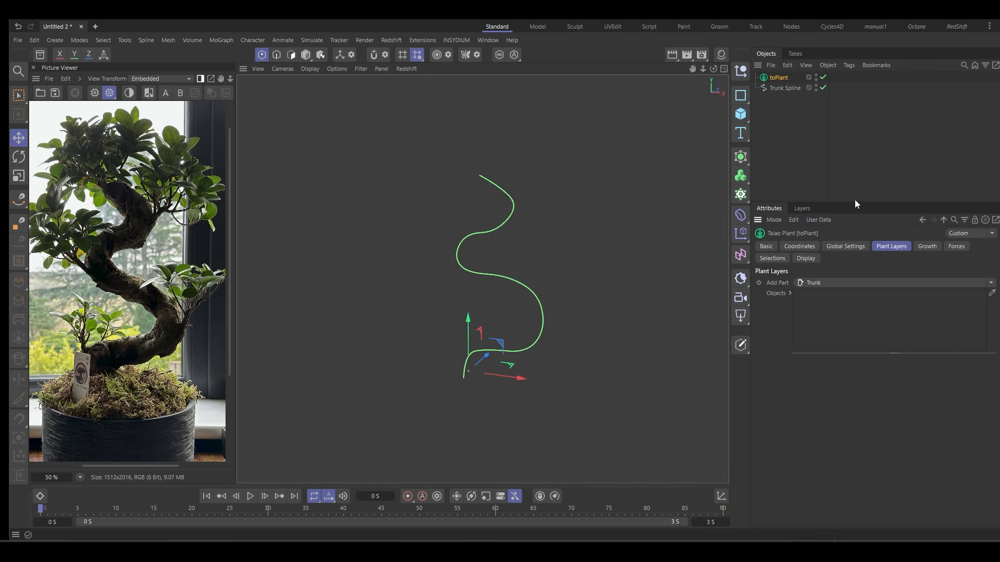
drag(854, 204, 853, 143)
click(841, 220)
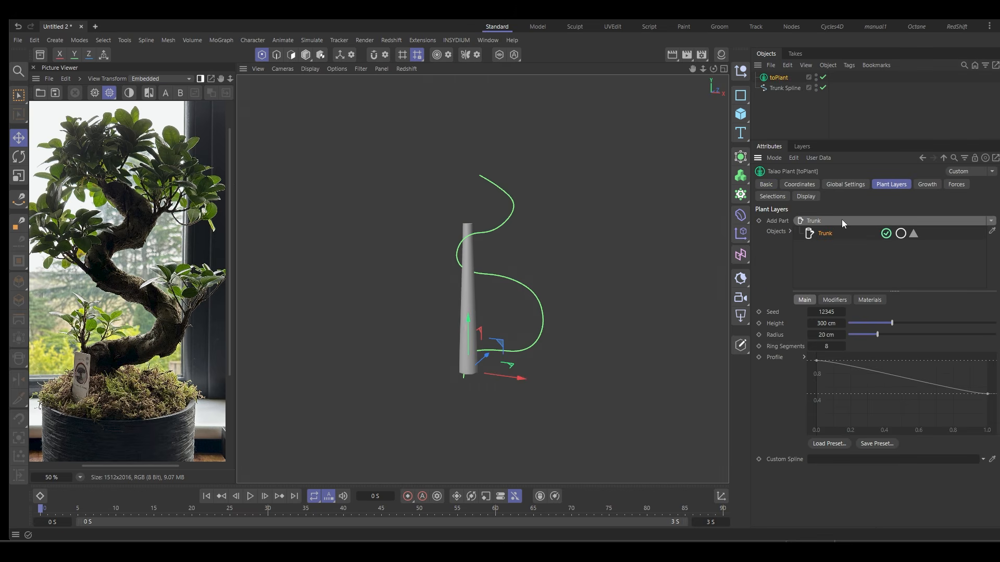
Assign Trunk Spline as the Trunk layer's custom spline so the trunk follows the traced curve
alt+middle_drag(546, 361, 559, 361)
alt+drag(560, 360, 563, 362)
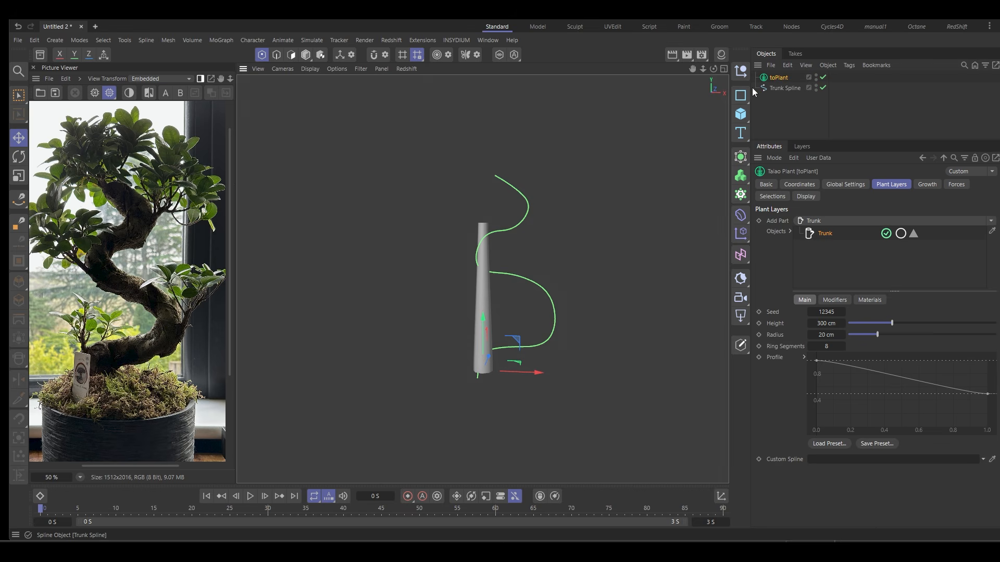
drag(769, 86, 828, 463)
alt+middle_drag(518, 363, 500, 374)
mouse_move(564, 379)
alt+mouse_down()
mouse_move(521, 377)
mouse_move(618, 376)
mouse_move(560, 365)
alt+mouse_up()
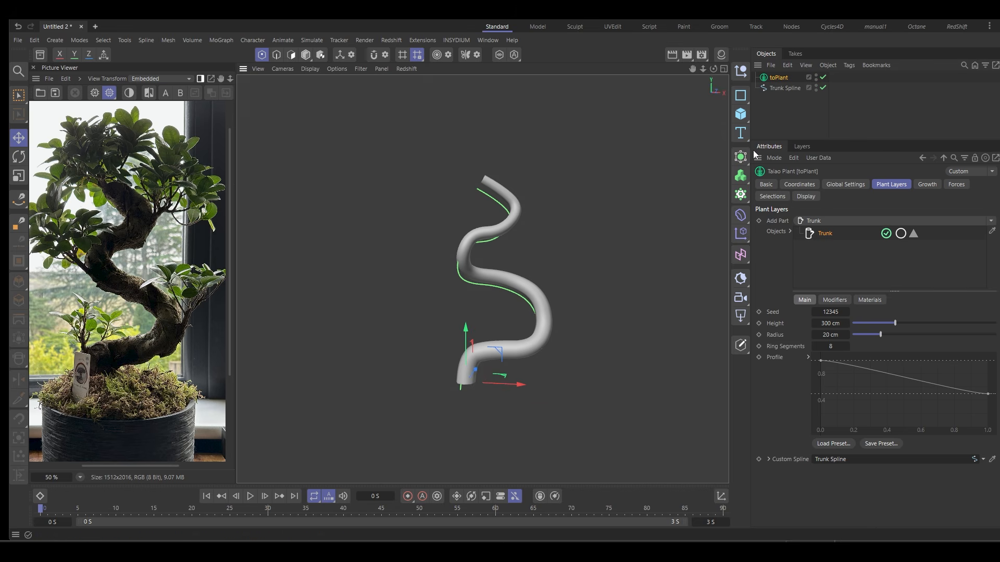
Hide the Trunk Spline in the viewport and renderer, and nest it under the collapsed toPlant object
click(815, 87)
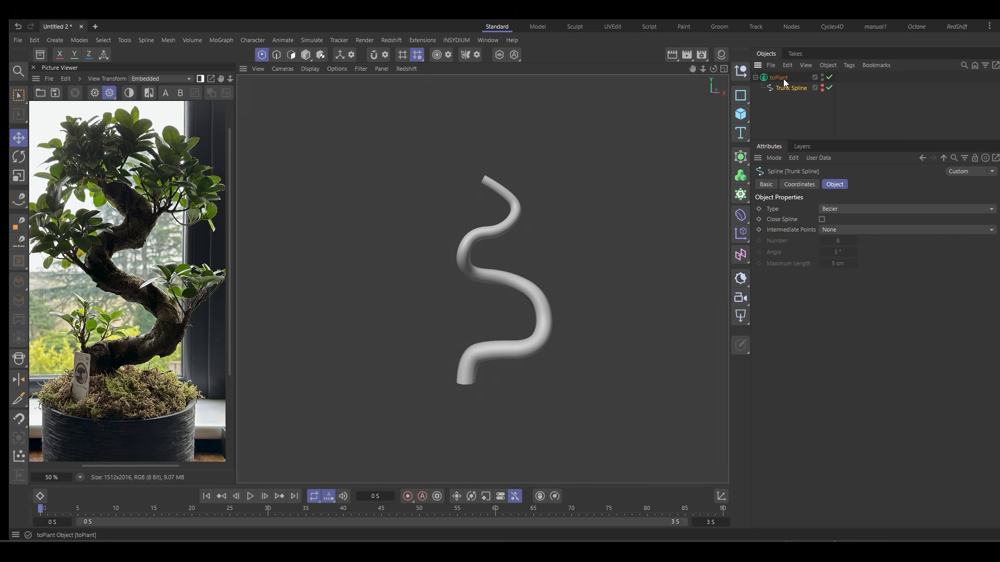
click(755, 78)
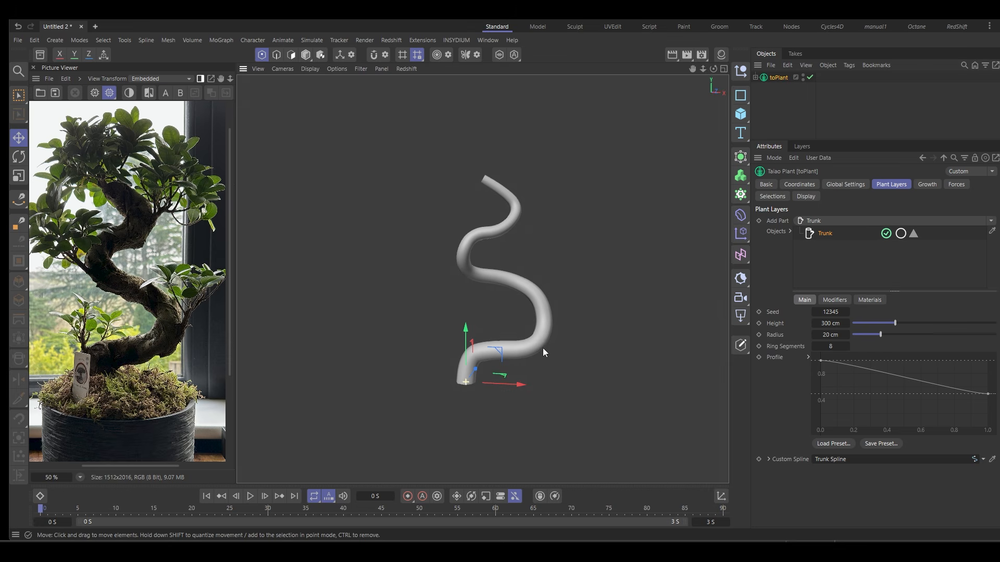
alt+drag(543, 347, 563, 364)
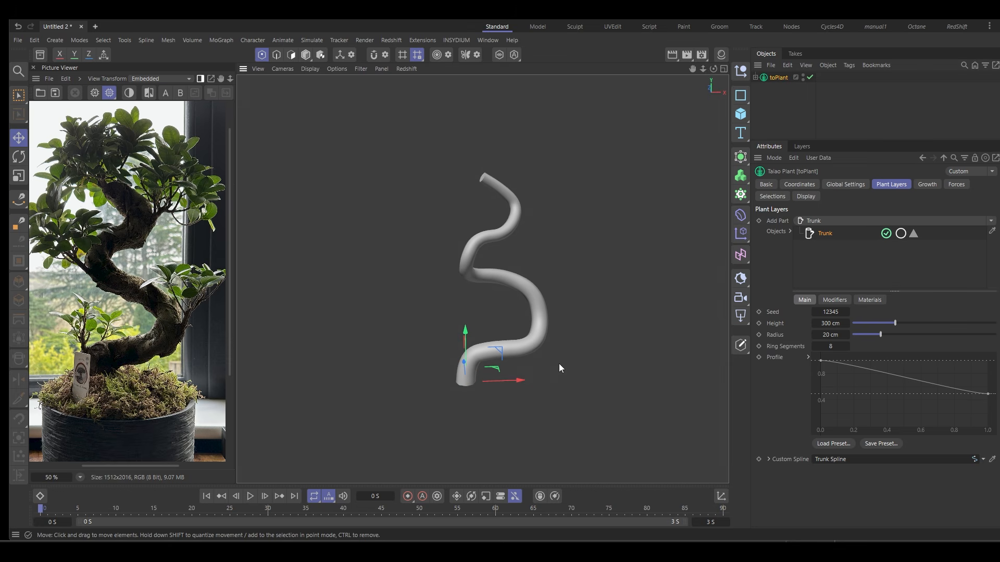
Display the mesh lines and set the trunk's Ring Segments to 27 and Radius to 39.2 cm
key(n)
key(b)
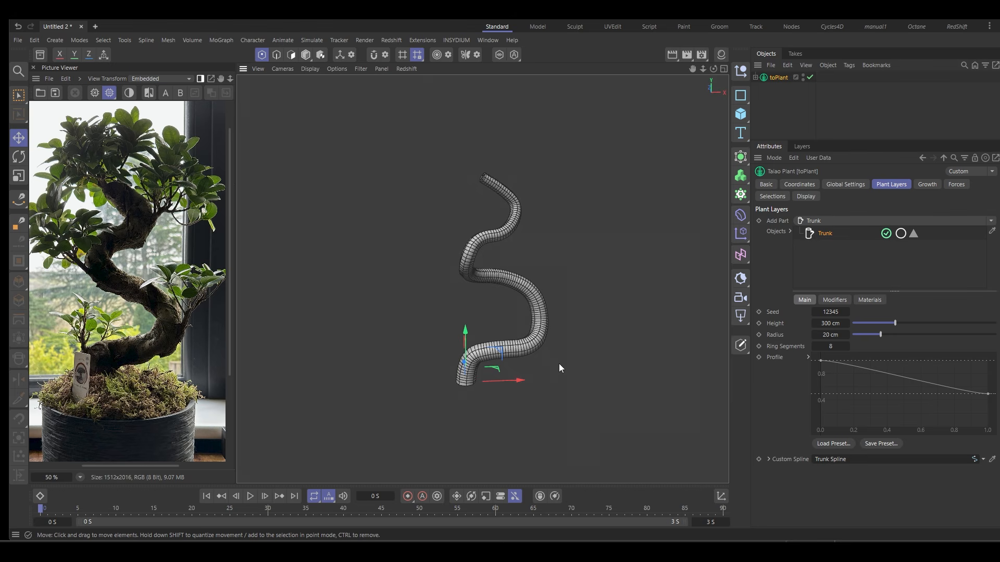
scroll(545, 357, up, 2)
drag(564, 355, 584, 382)
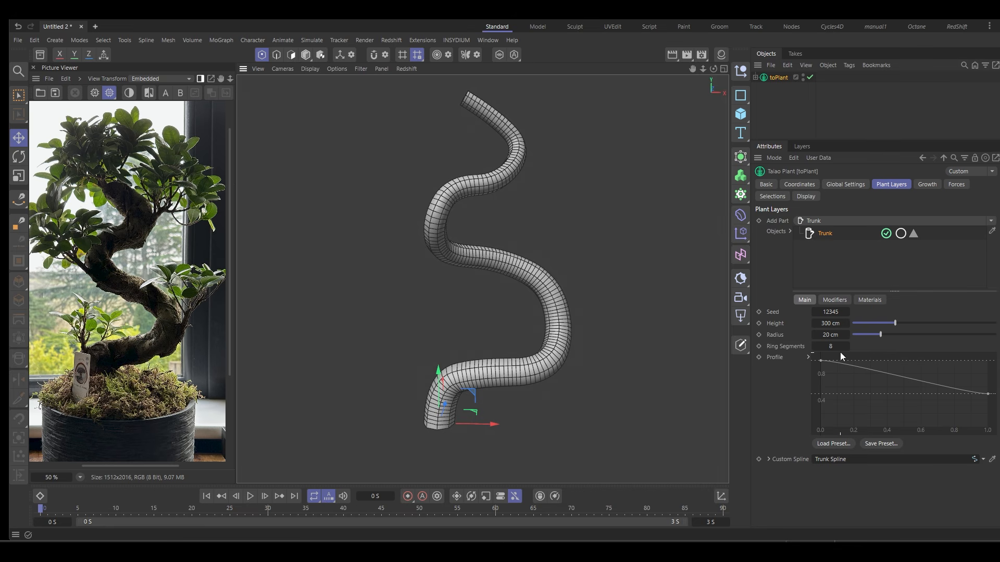
drag(831, 348, 852, 348)
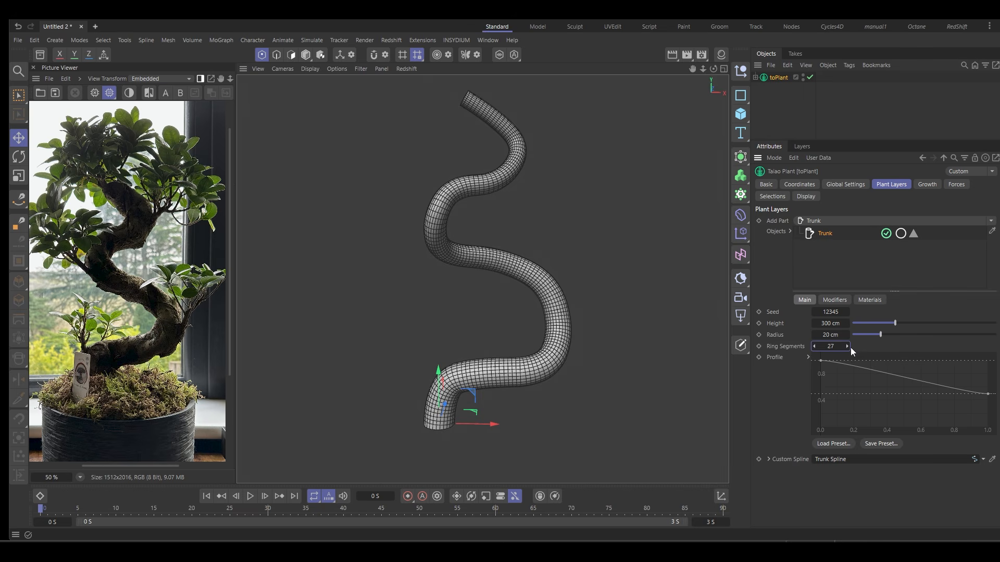
drag(884, 336, 910, 335)
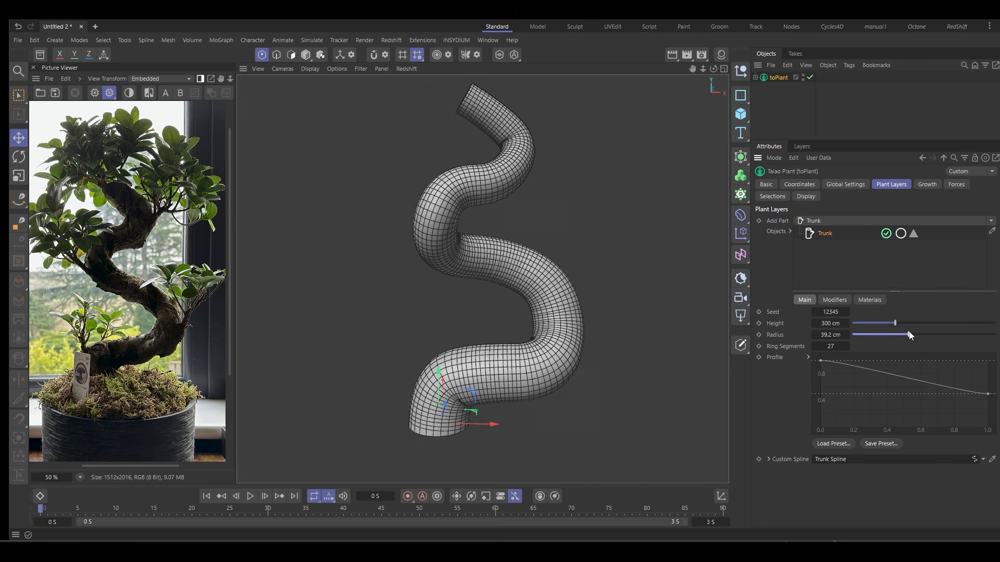
Reshape the trunk's Profile curve, dropping its end to zero for a rounded tip and adding points for a gently uneven thickness
click(988, 396)
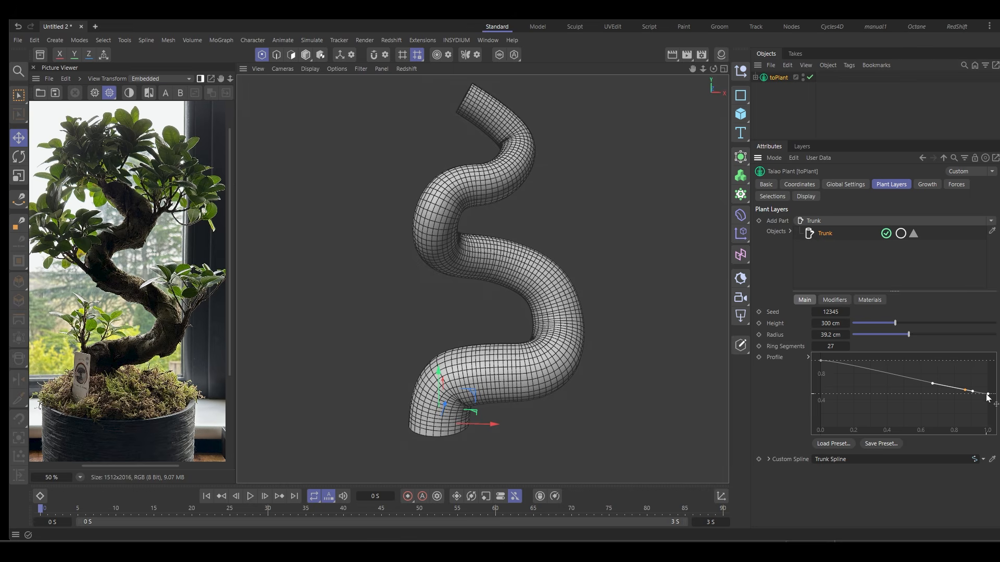
mouse_move(988, 394)
mouse_down()
mouse_move(996, 429)
mouse_move(988, 430)
mouse_move(990, 412)
mouse_move(971, 392)
mouse_up()
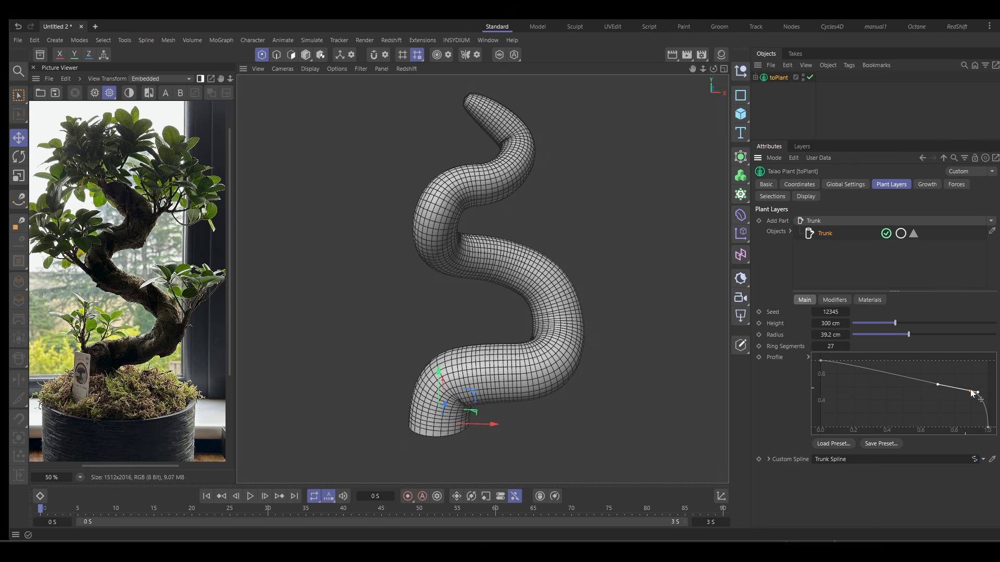
ctrl+click(926, 382)
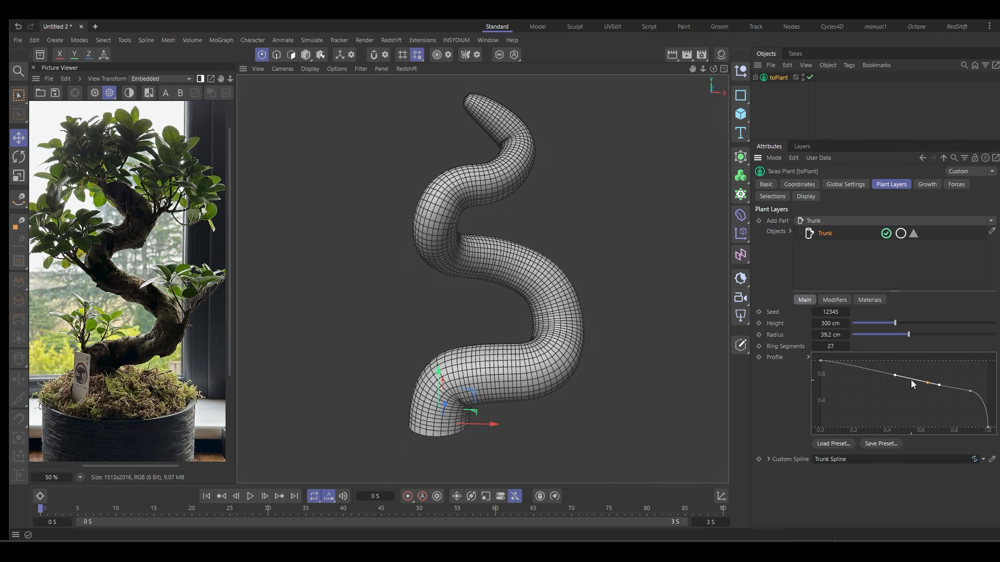
ctrl+click(910, 380)
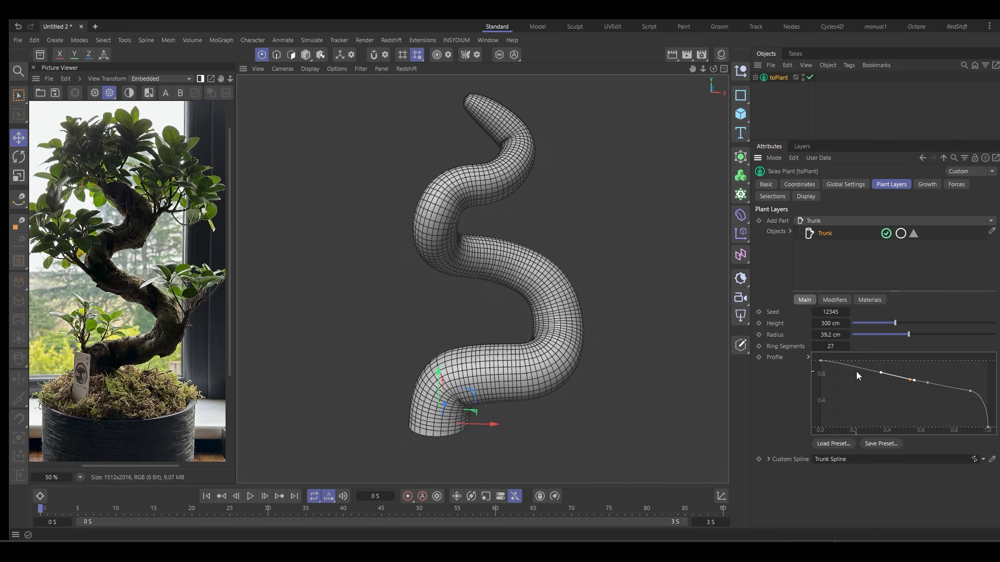
drag(871, 369, 907, 397)
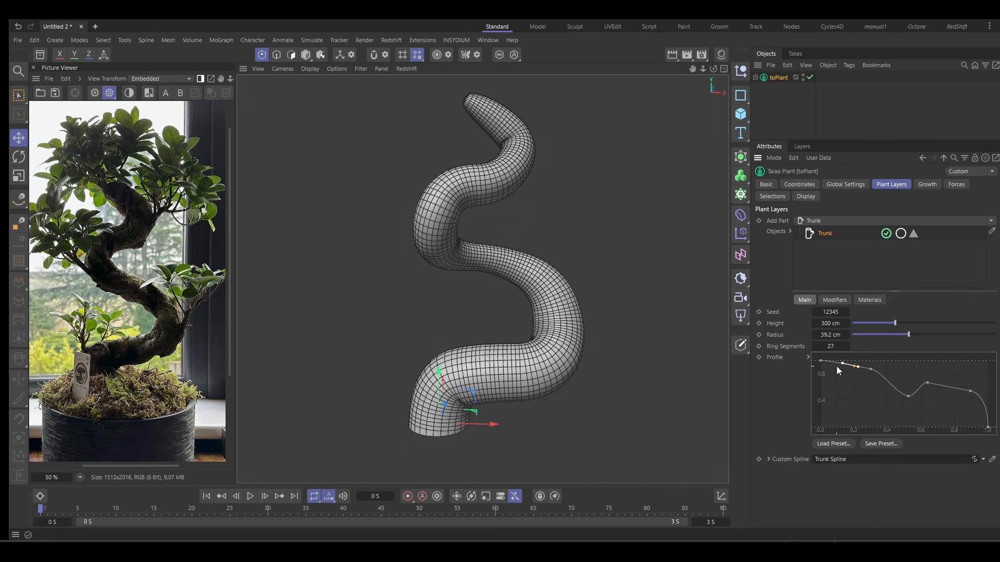
ctrl+drag(852, 365, 847, 389)
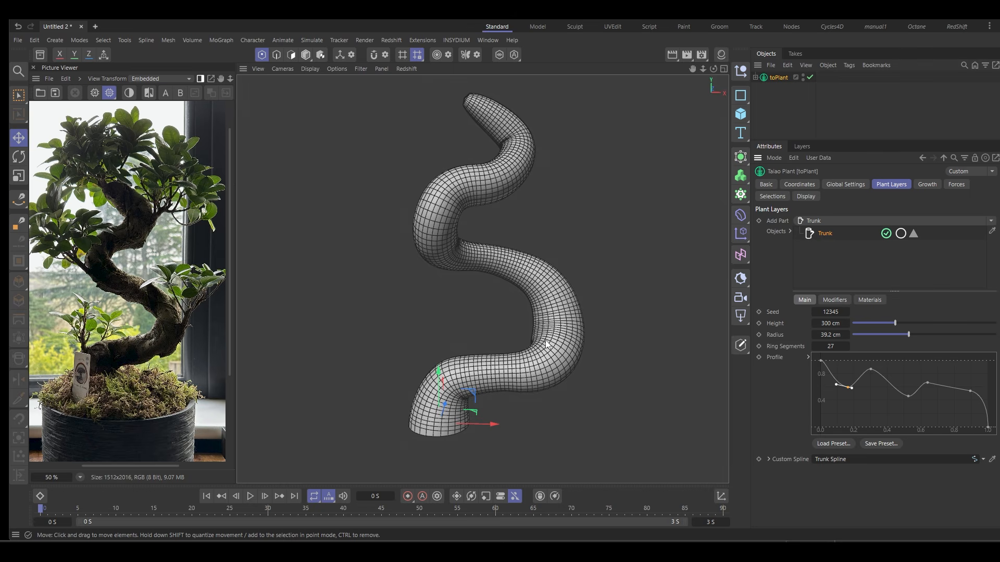
click(821, 360)
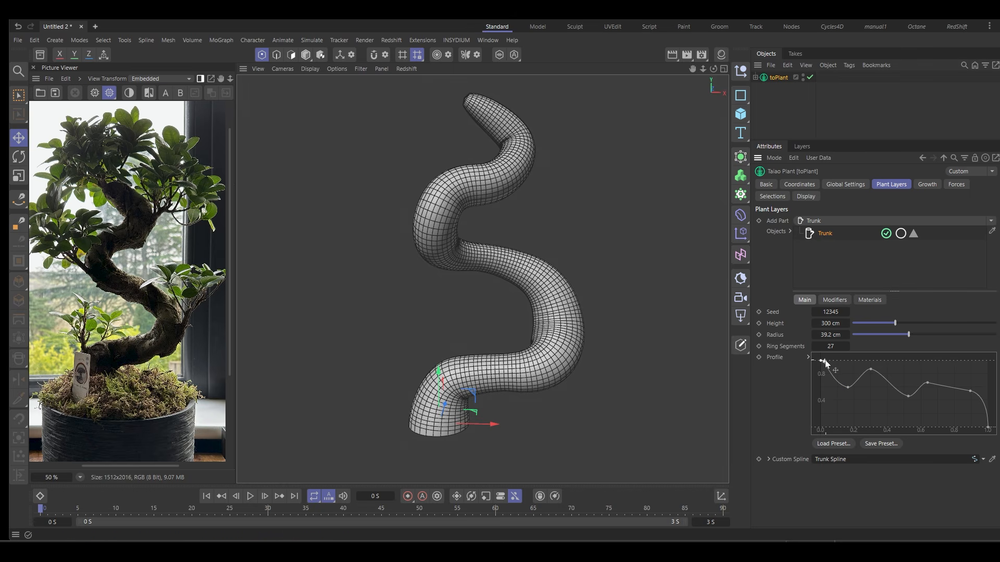
drag(824, 361, 943, 384)
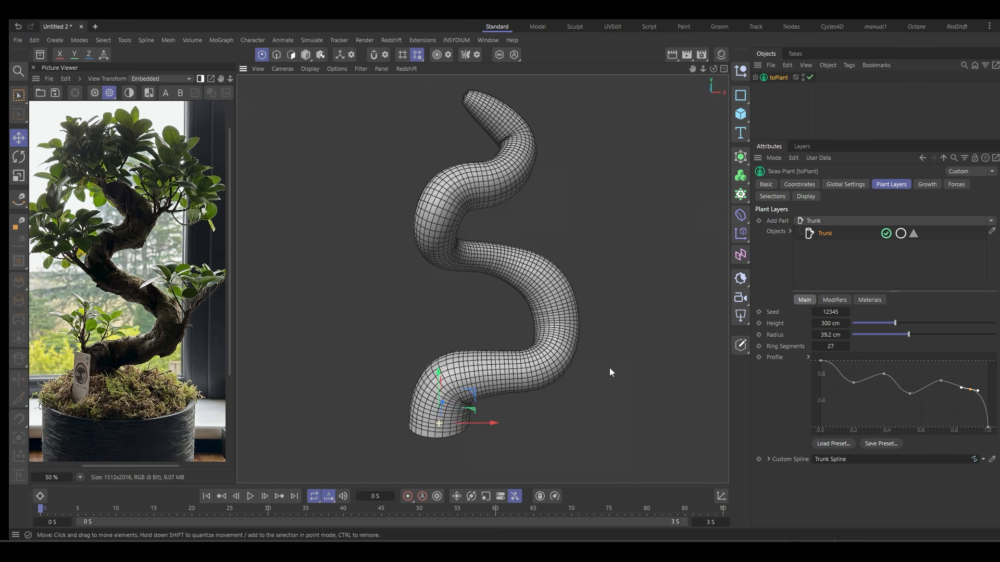
Return the viewport to Gouraud shading without mesh lines
scroll(603, 361, down, 3)
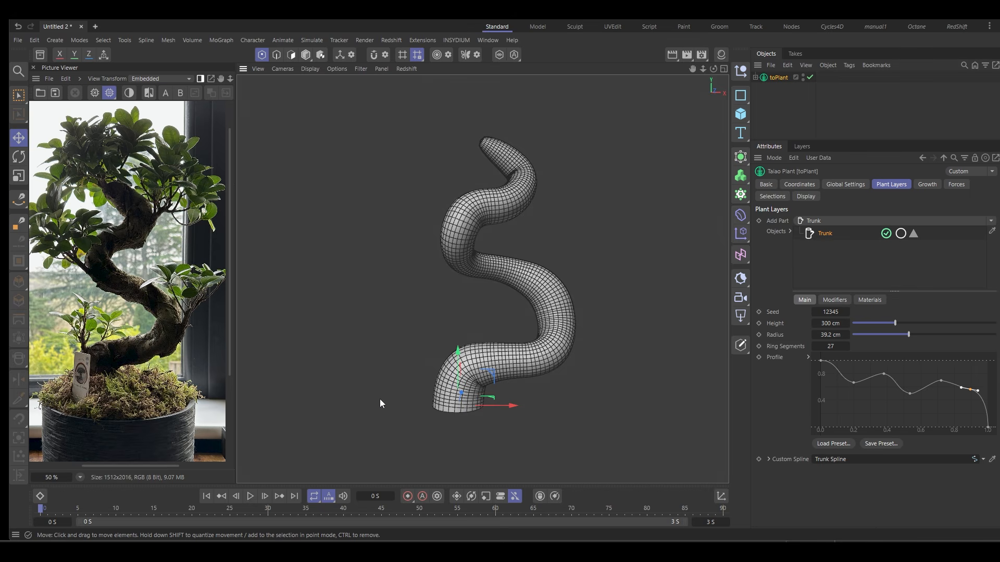
key(n)
key(a)
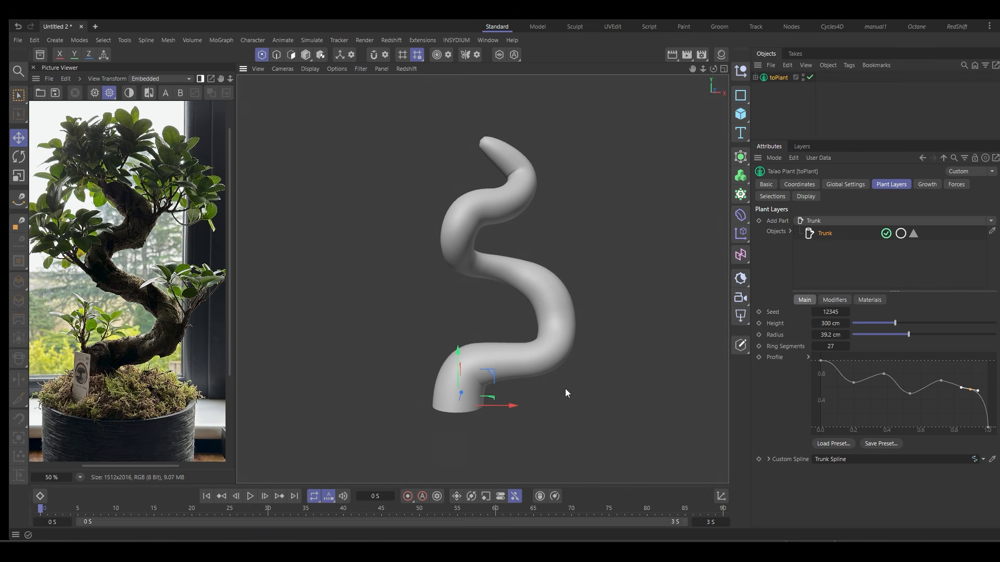
Add a Displacer modifier to the Trunk layer with a Noise shader as its source
click(833, 300)
click(848, 311)
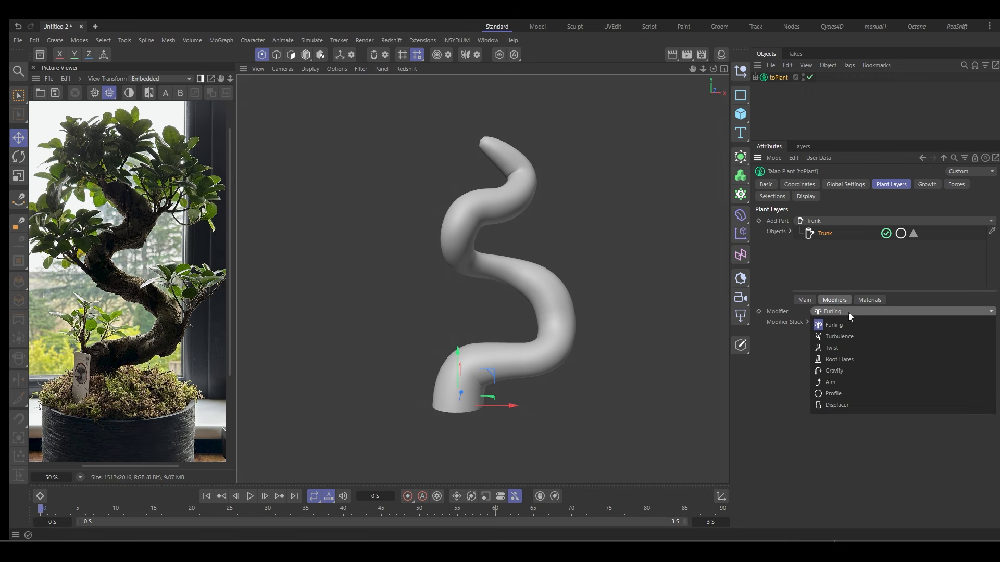
click(852, 404)
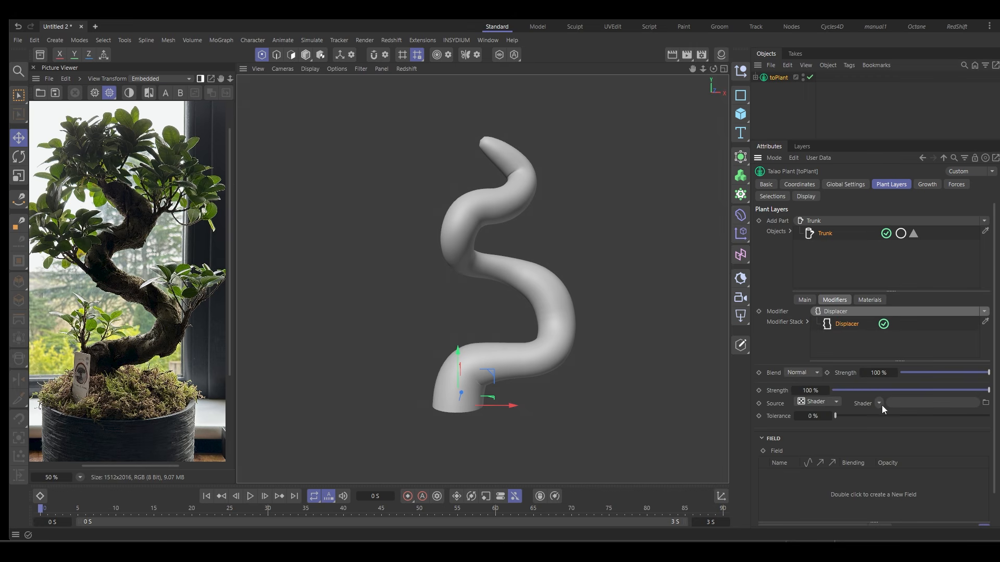
click(880, 404)
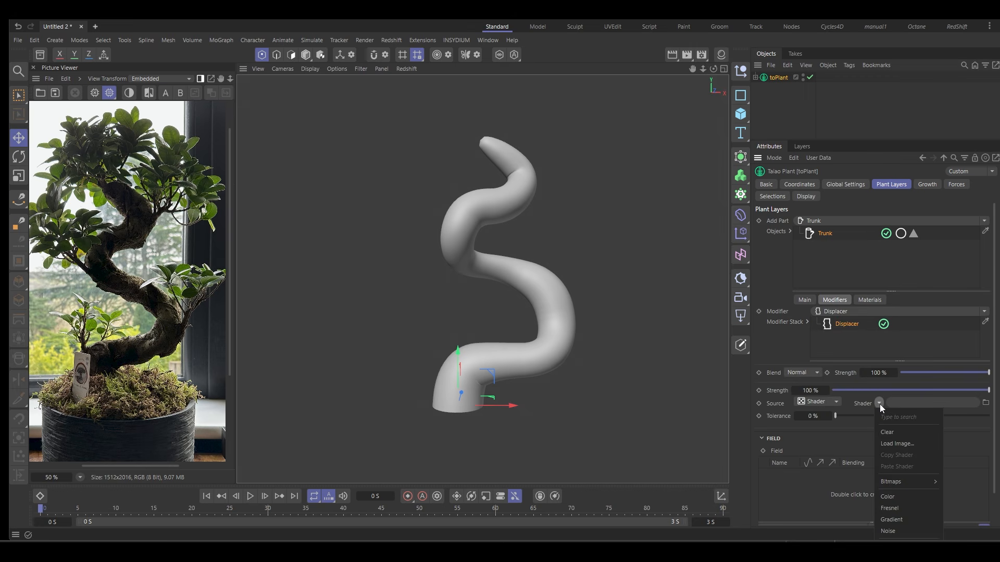
click(894, 527)
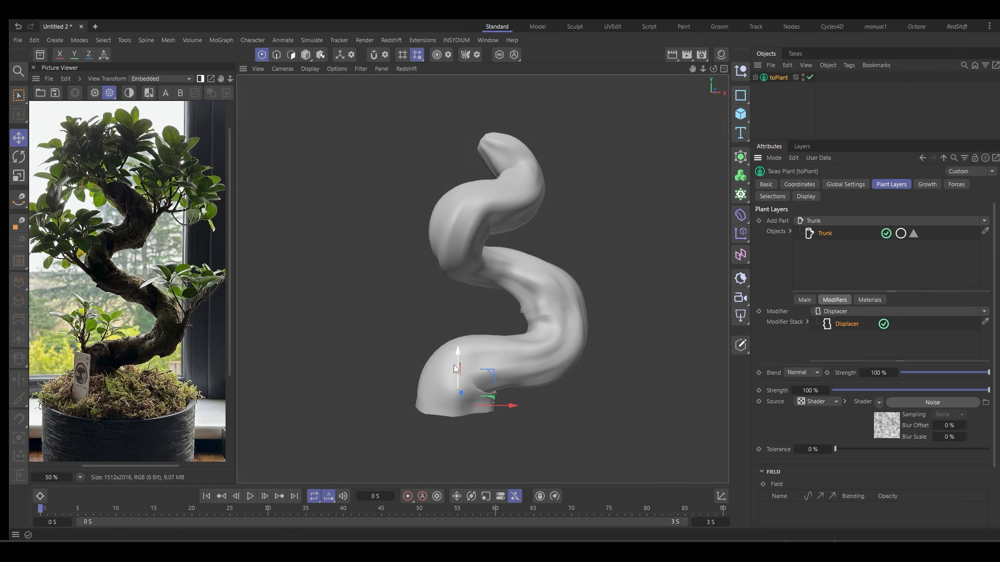
Set the Noise shader's second Relative Scale value to 200%, Contrast to 43% and Brightness to -26%
click(888, 423)
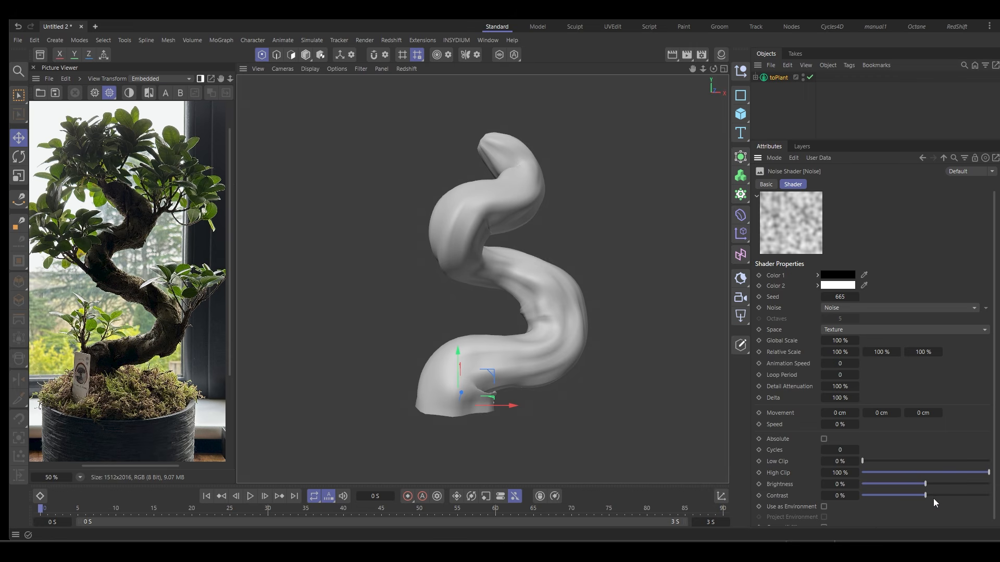
drag(936, 496, 908, 484)
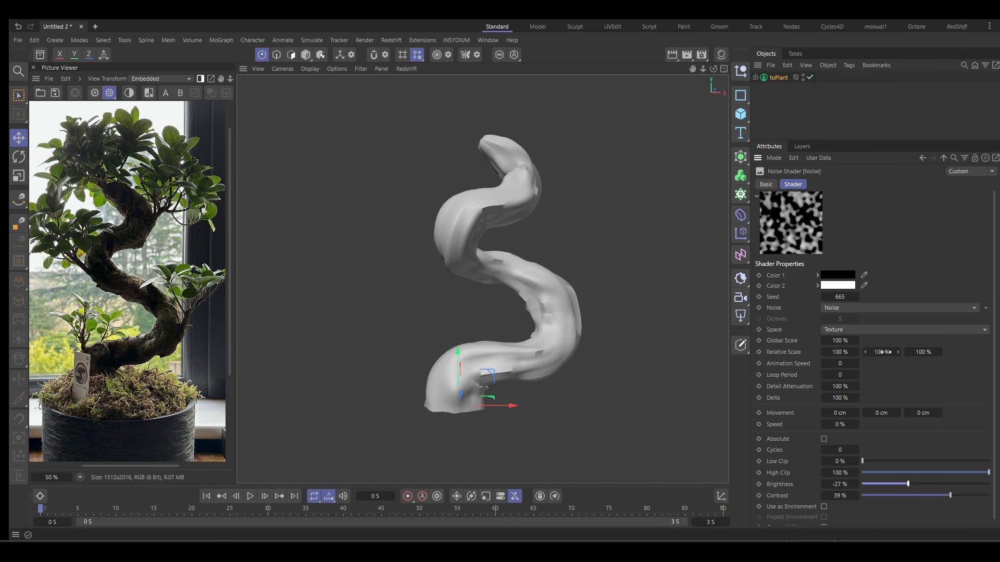
drag(881, 362, 901, 362)
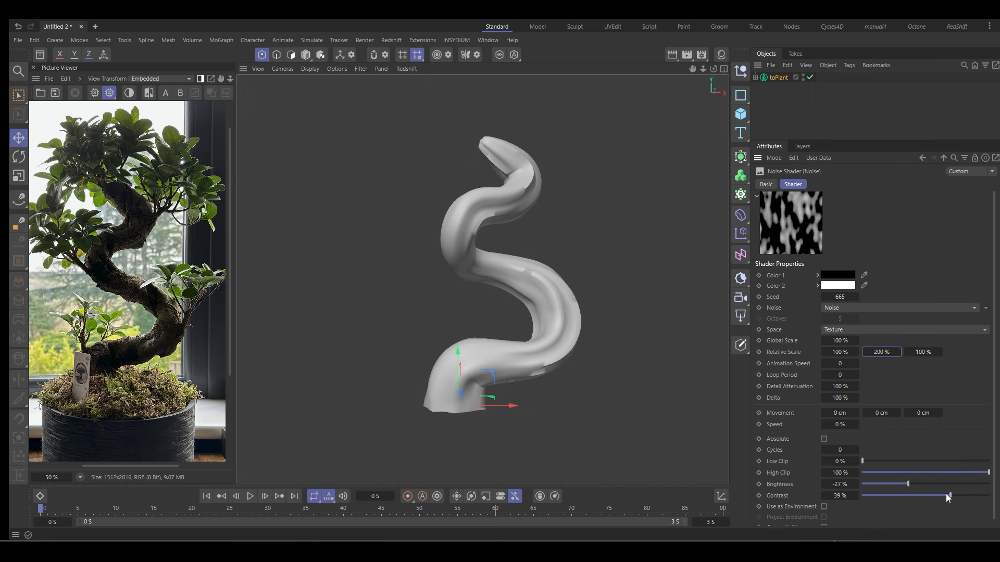
drag(946, 493, 909, 485)
click(909, 484)
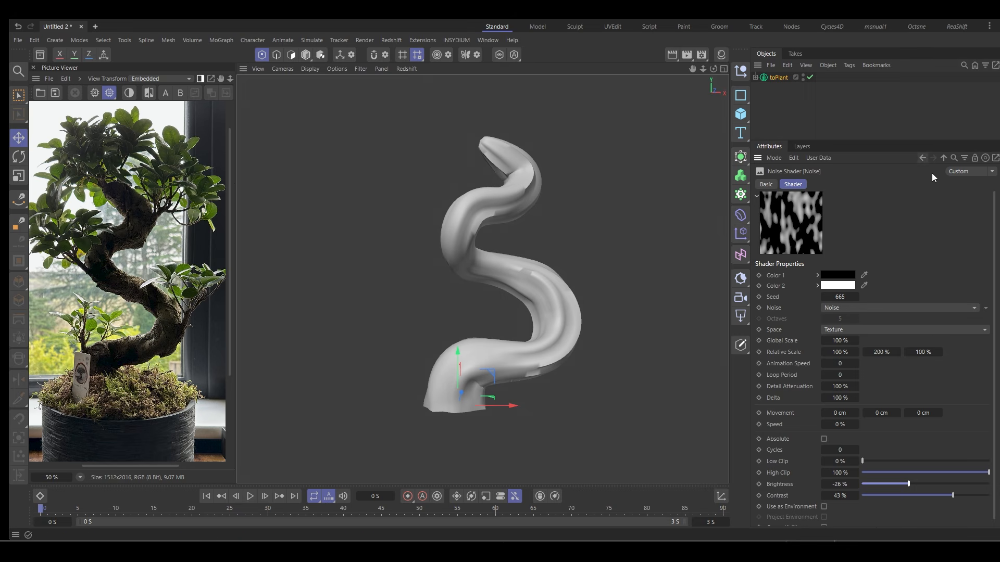
Set the toPlant object's global Subdivisions to 1, then go back to its plant layers
click(771, 78)
click(841, 186)
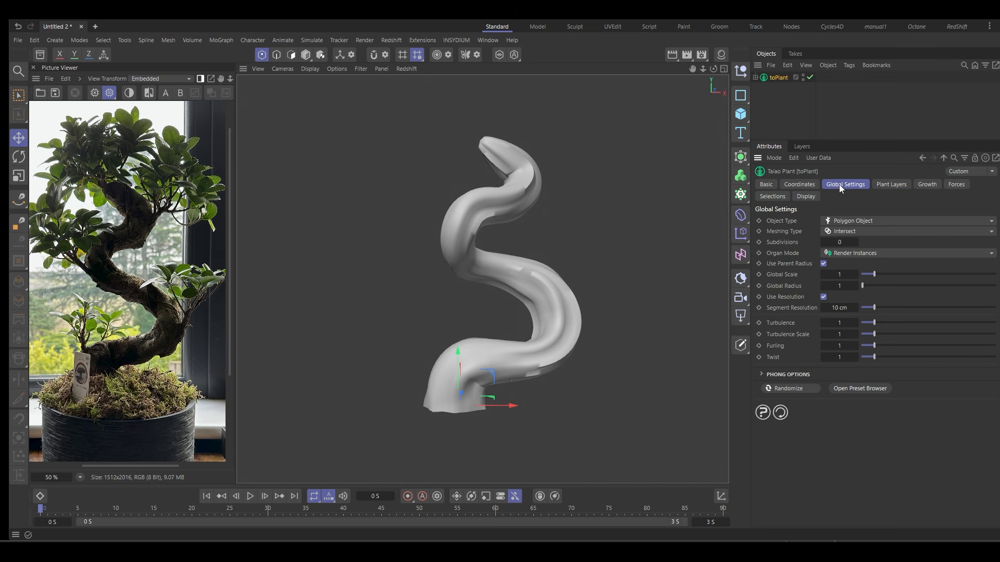
click(856, 242)
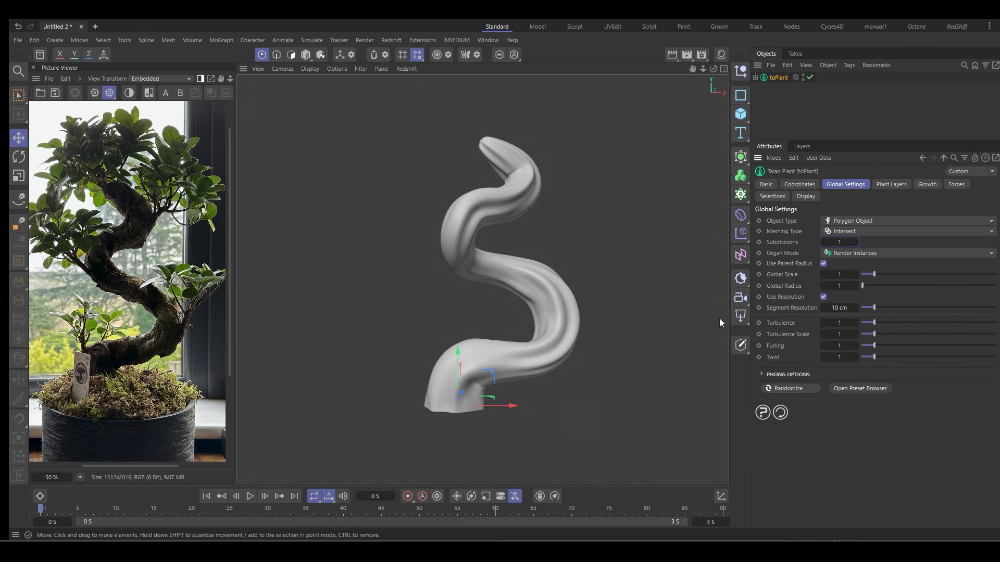
click(891, 185)
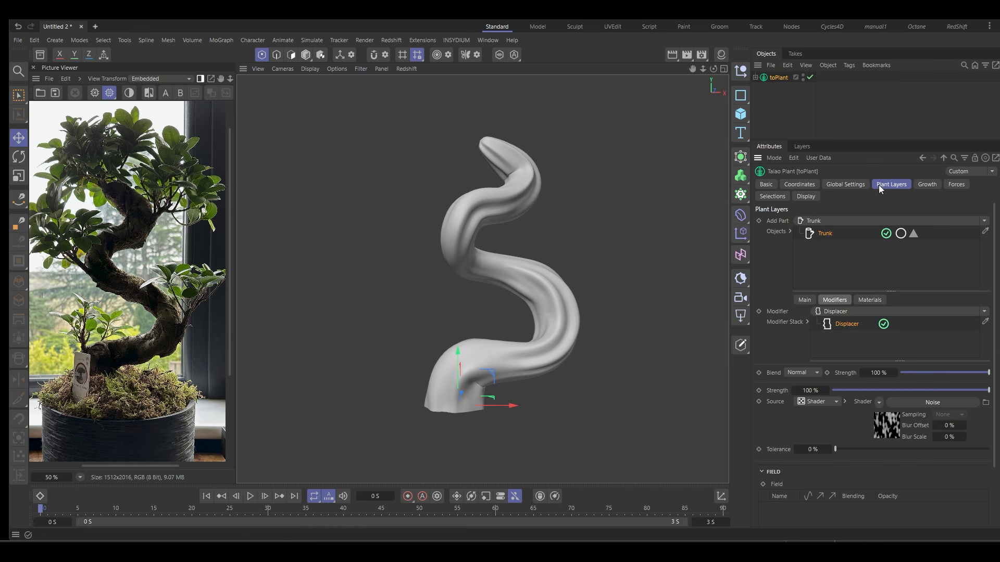
Add a Twist modifier to the Trunk layer and set its Twist to 570°
click(861, 312)
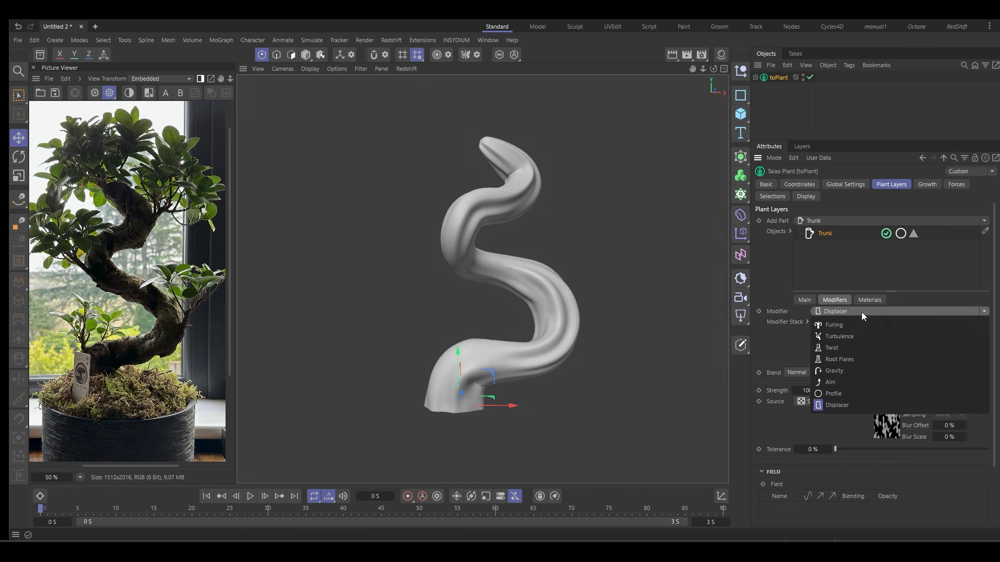
click(846, 348)
drag(812, 391, 999, 391)
double_click(813, 390)
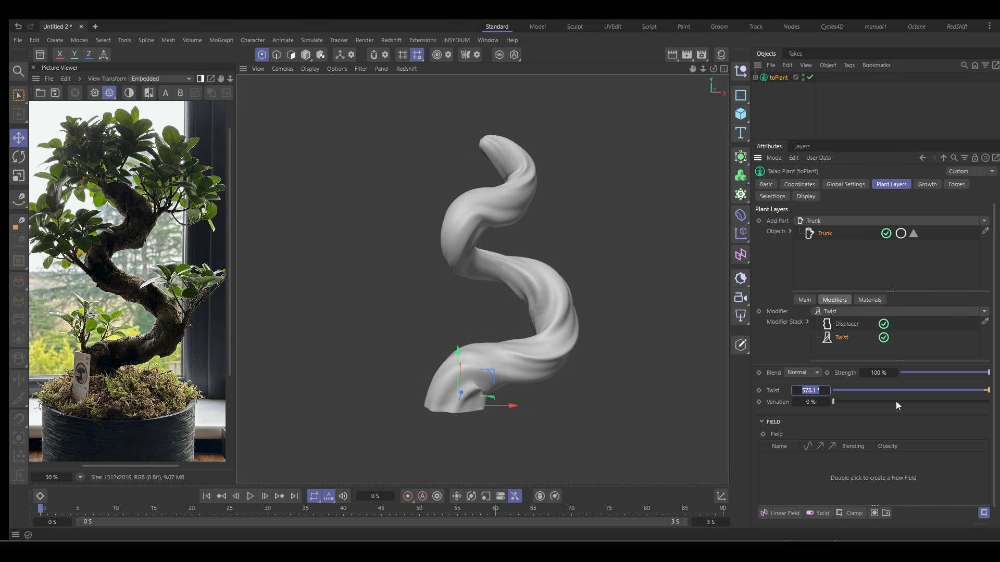
text(570)
key(Return)
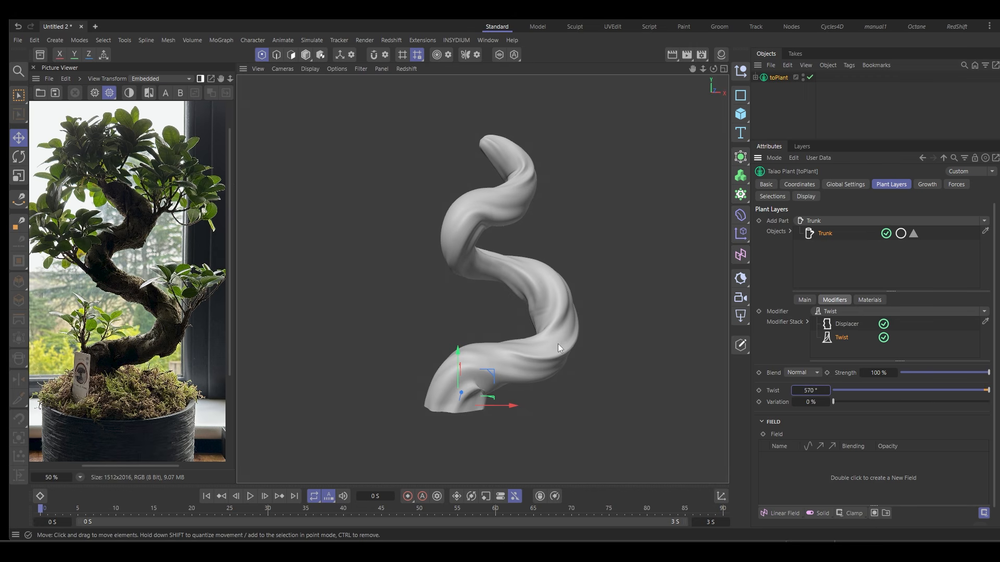
alt+drag(557, 343, 627, 354)
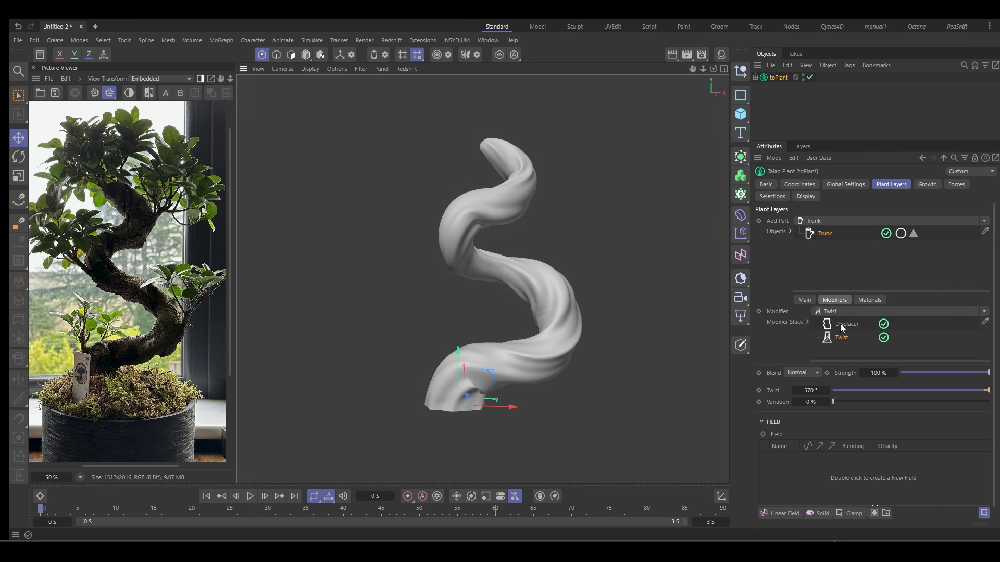
drag(844, 360, 833, 372)
mouse_move(472, 370)
alt+mouse_down()
mouse_move(508, 375)
mouse_move(485, 372)
alt+mouse_up()
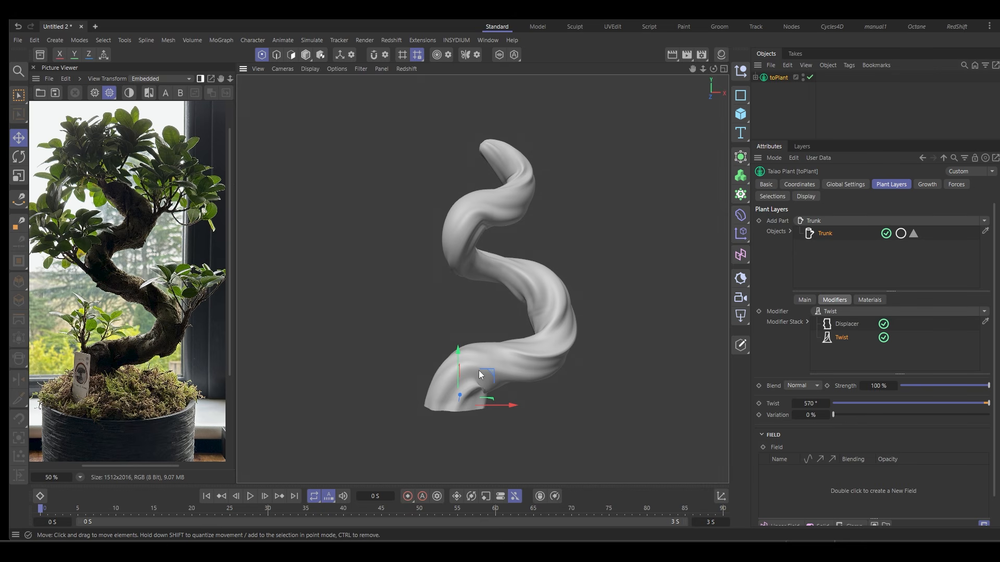
Display the trunk with Gouraud shading lines and examine the mesh around its bends
key(n)
key(b)
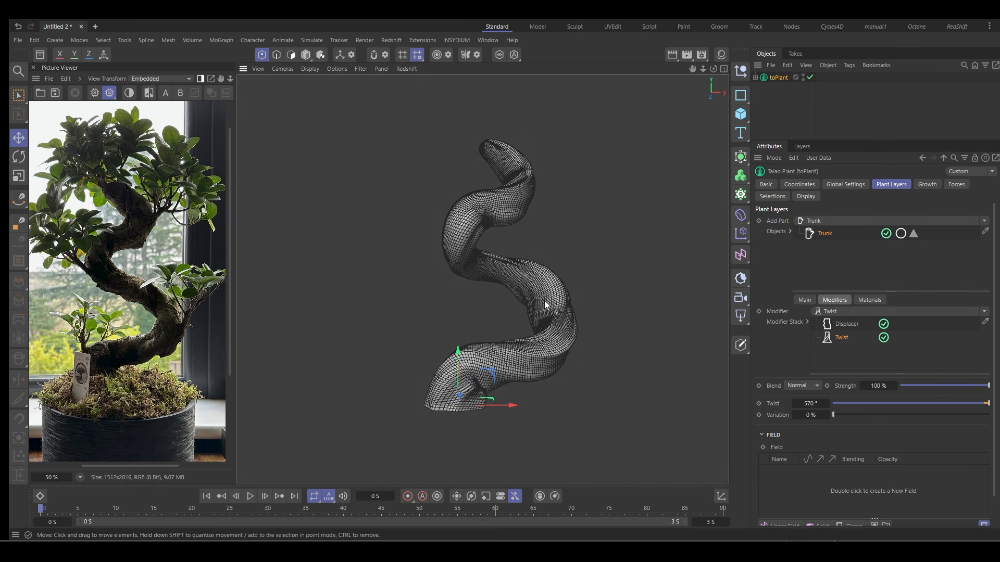
alt+drag(554, 314, 519, 304)
mouse_move(520, 305)
alt+right_down()
mouse_move(605, 303)
mouse_move(528, 316)
alt+right_up()
alt+drag(528, 317, 499, 324)
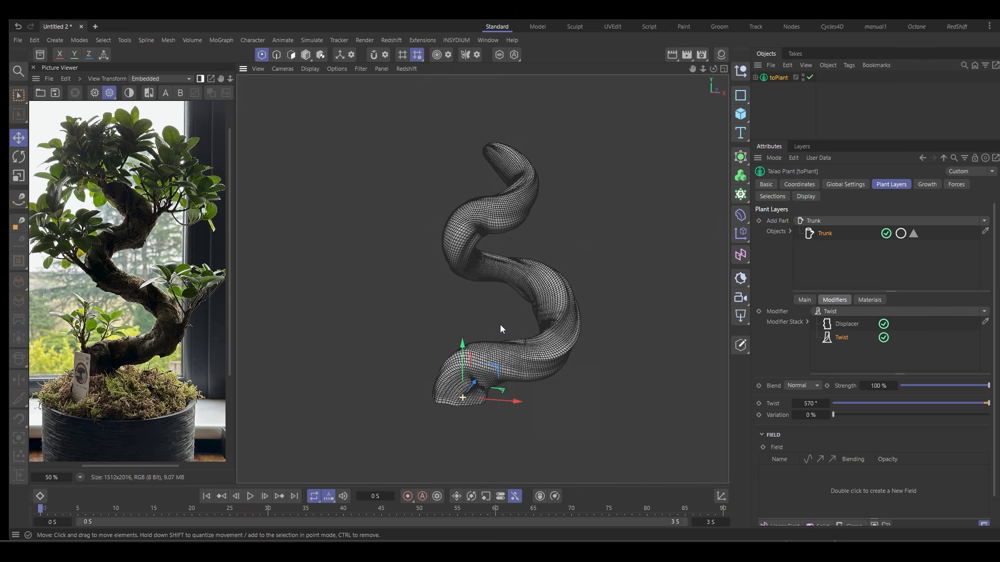
Set the Trunk Spline's Intermediate Points to Uniform with Number 0
click(756, 77)
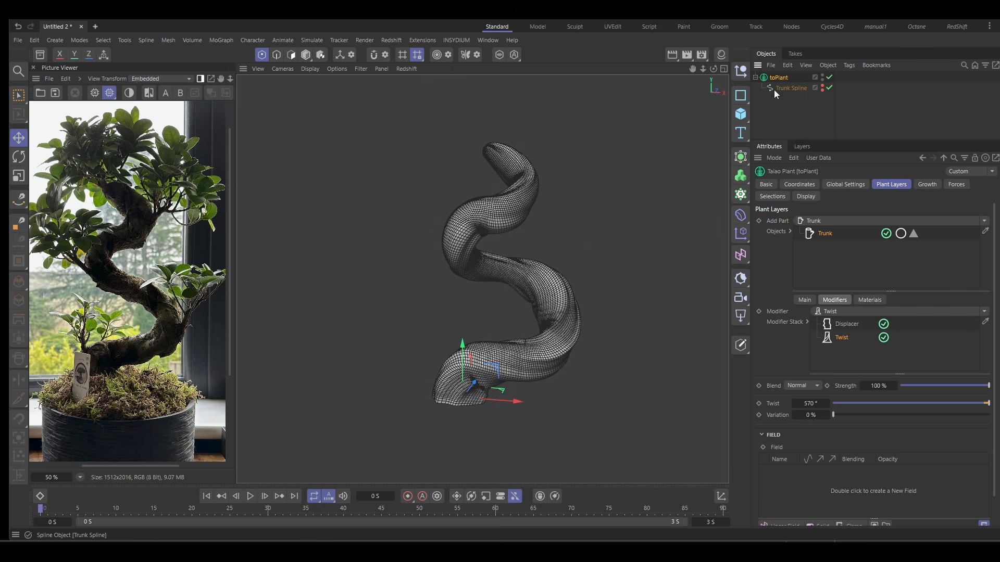
click(781, 88)
click(843, 230)
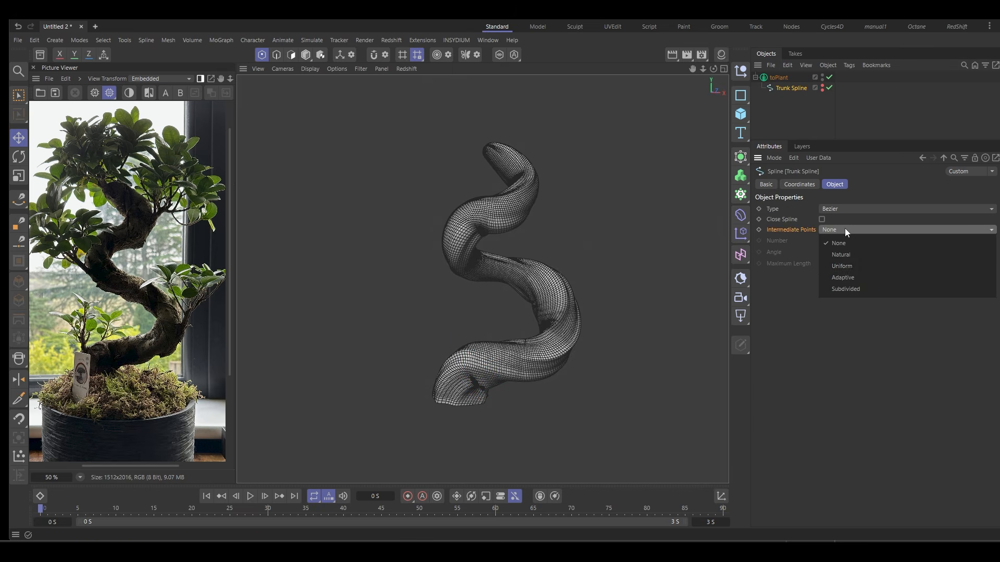
click(863, 264)
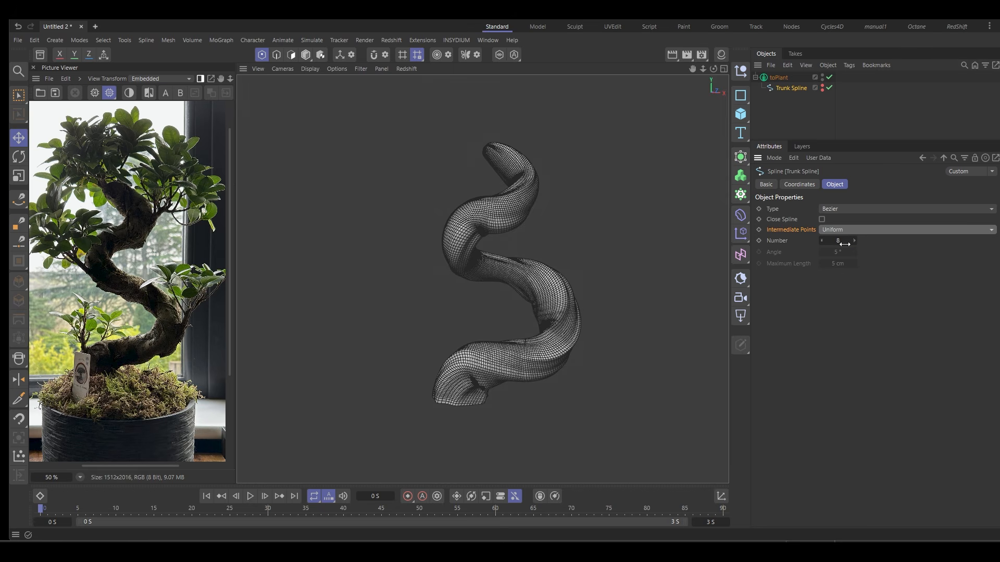
drag(837, 241, 826, 240)
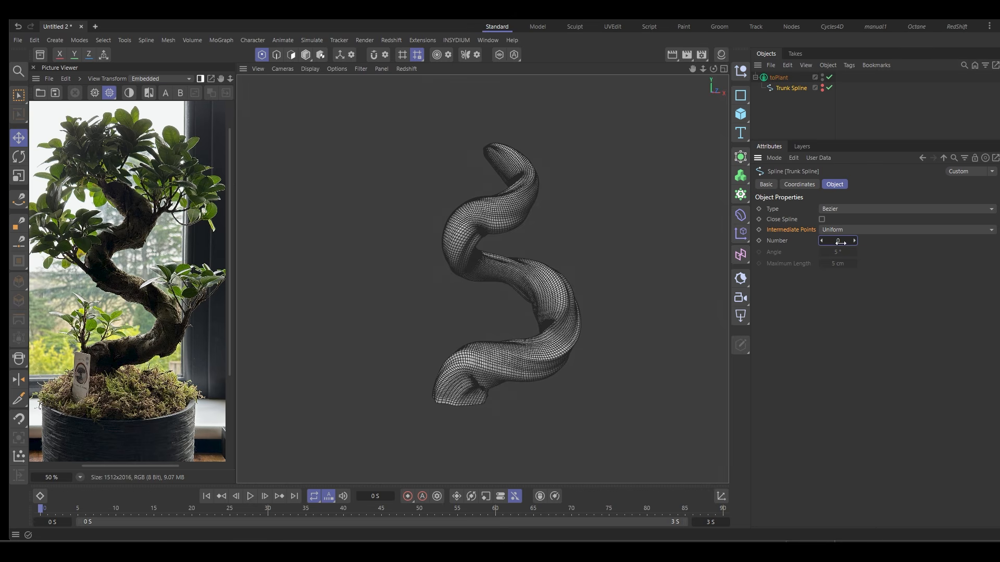
Switch the viewport back to plain Gouraud shading and inspect the twisted trunk from another angle
key(n)
key(a)
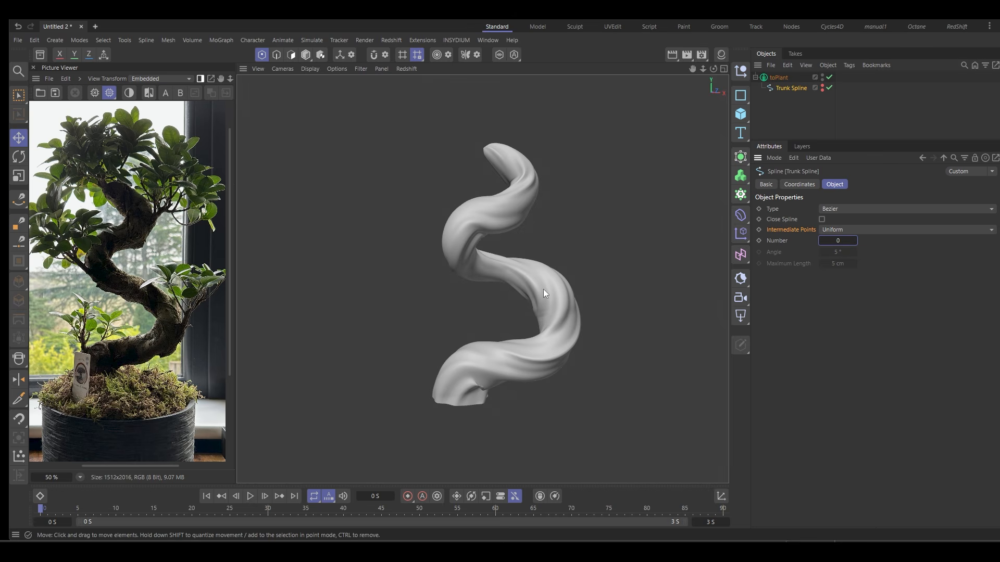
alt+drag(542, 288, 521, 329)
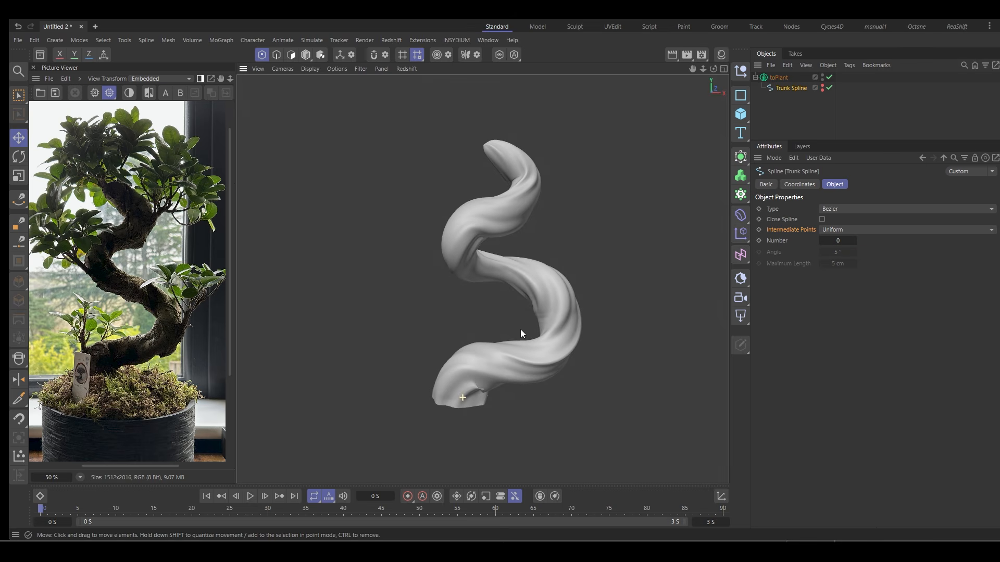
Try a Number of 1 for the Trunk Spline's intermediate points, reset it to 0 and set Intermediate Points to None
click(854, 240)
alt+drag(637, 295, 646, 297)
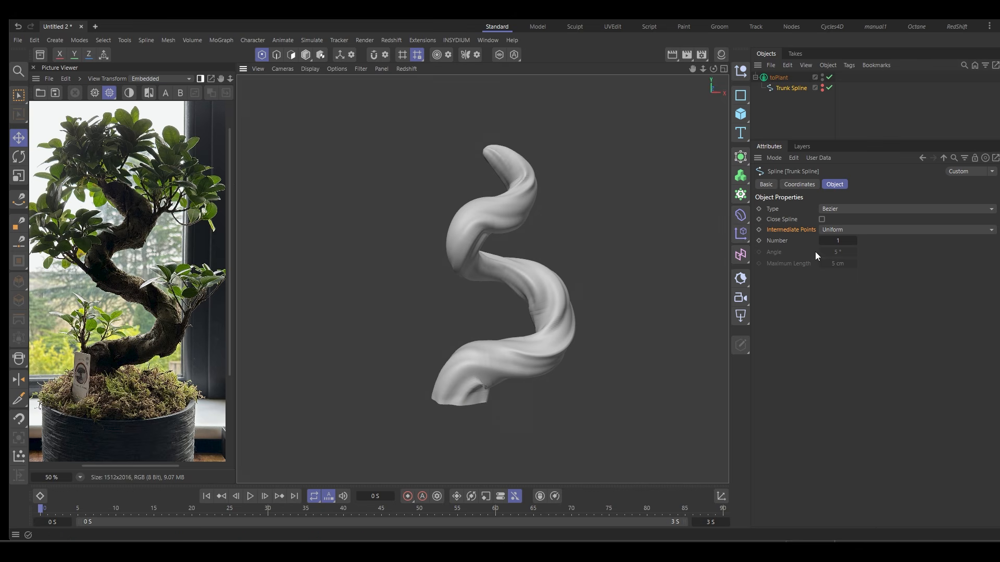
click(822, 240)
click(885, 230)
click(853, 242)
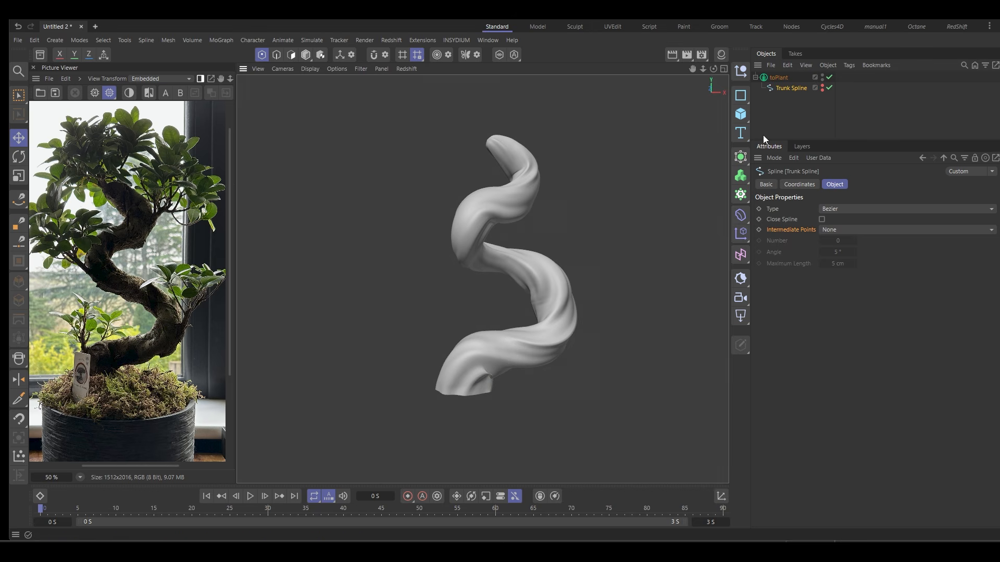
Add a second Displacer modifier after the Twist on the Trunk layer, with a Noise shader as its source
click(778, 77)
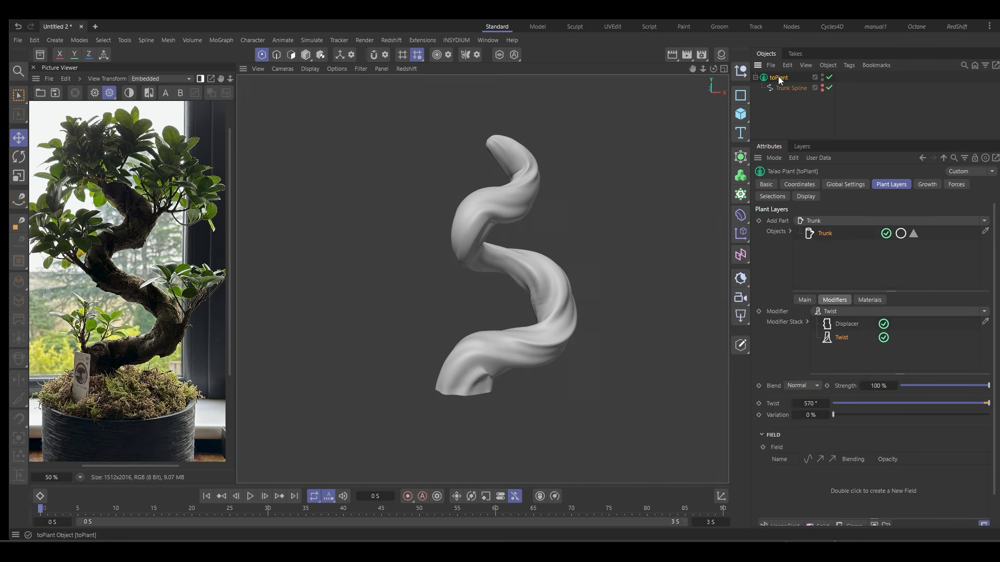
click(849, 311)
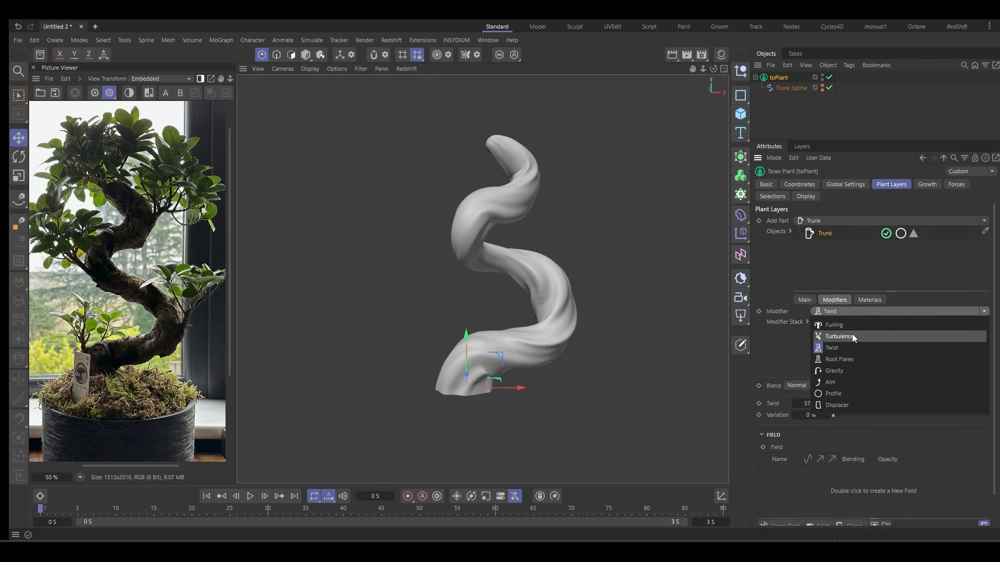
click(853, 405)
click(878, 416)
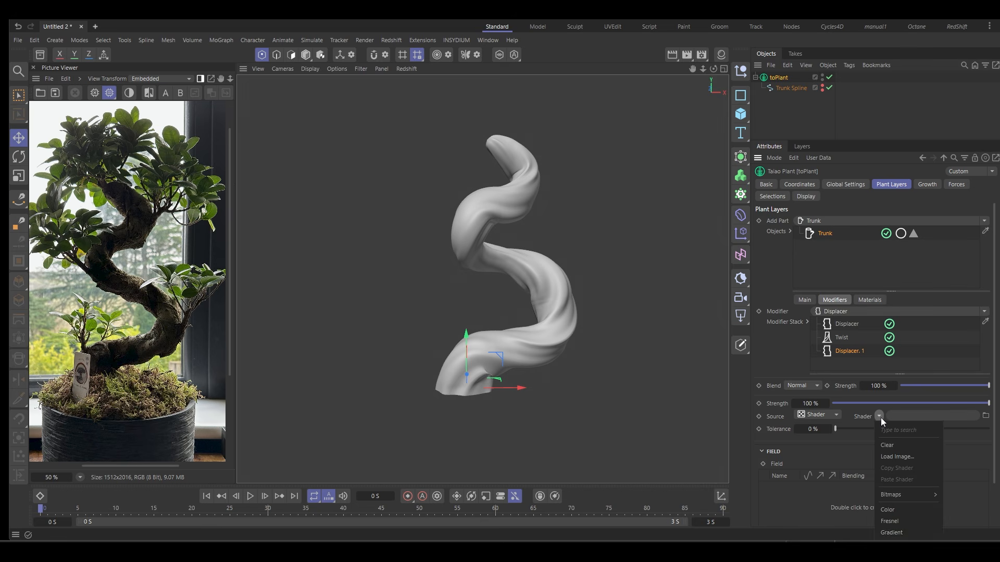
key(Escape)
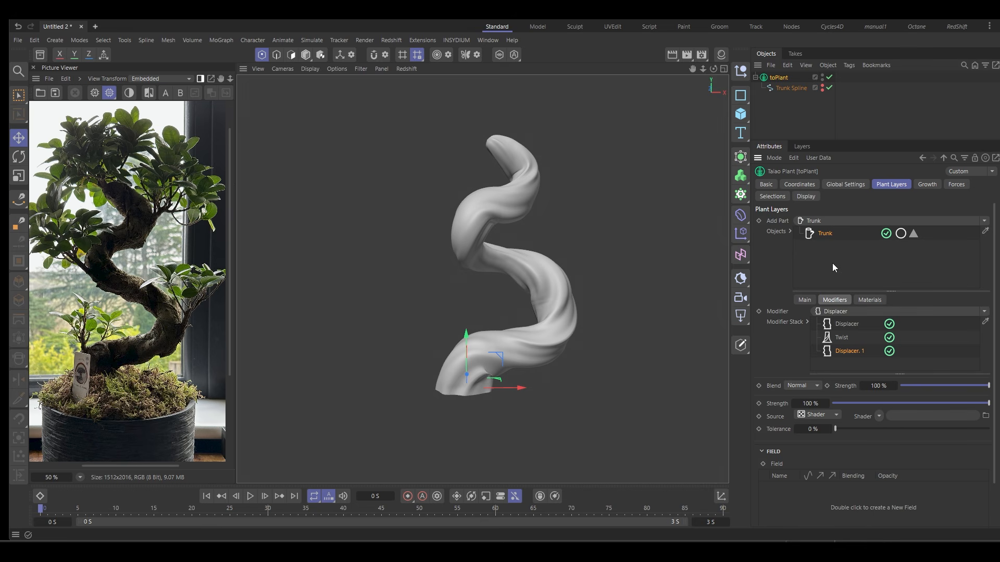
scroll(834, 294, down, 3)
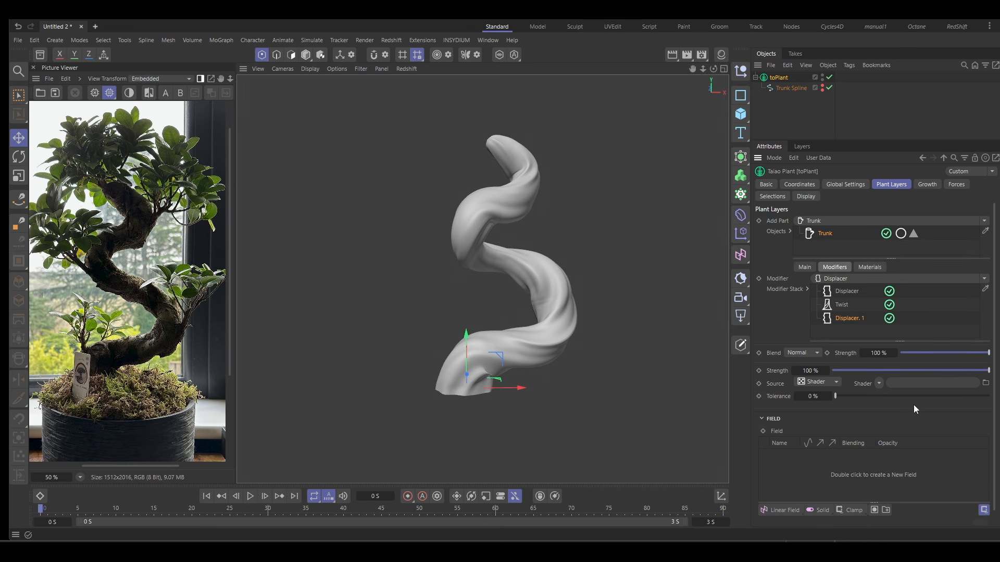
click(879, 383)
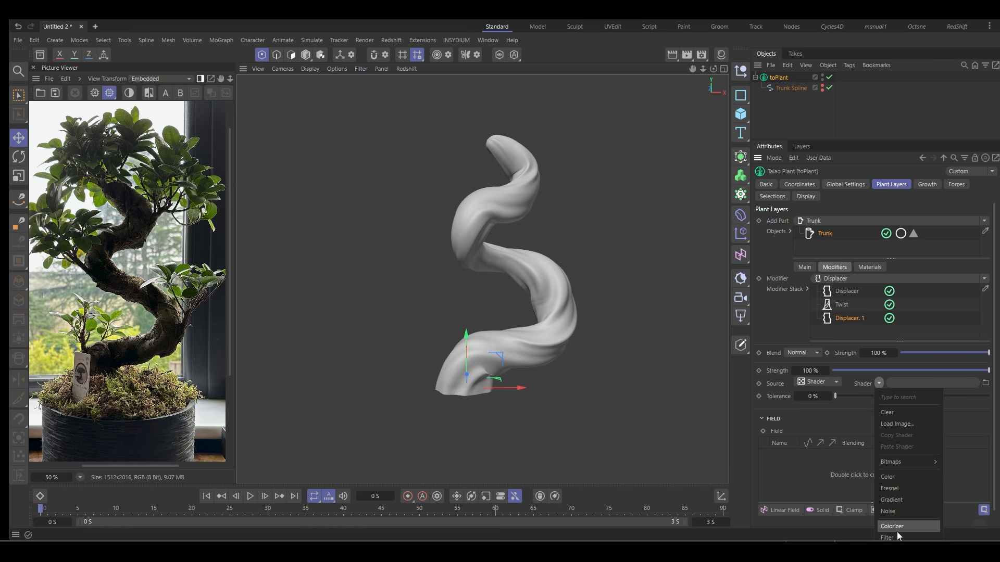
click(892, 512)
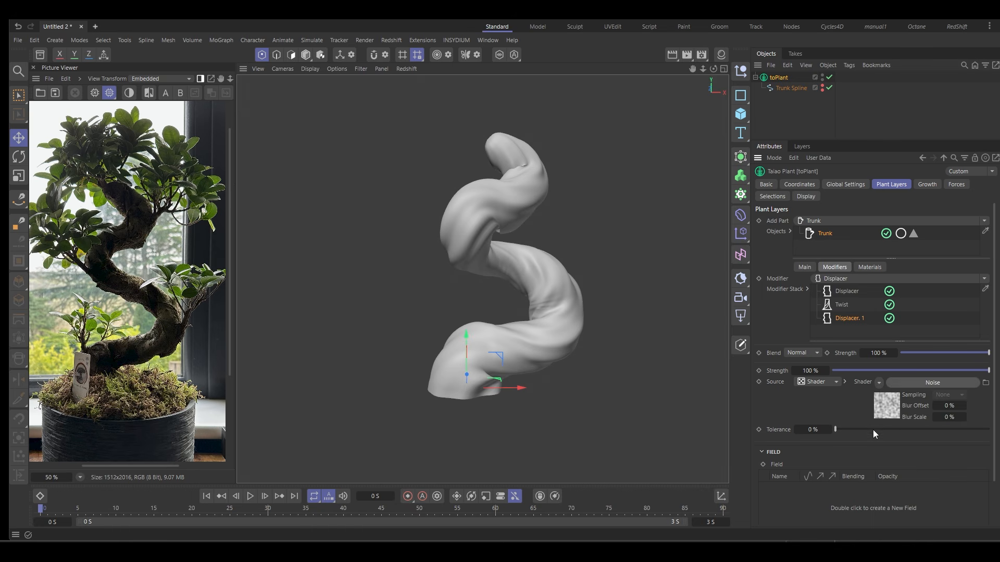
Set the second Displacer's noise type to Dents and go back to the toPlant settings
click(886, 410)
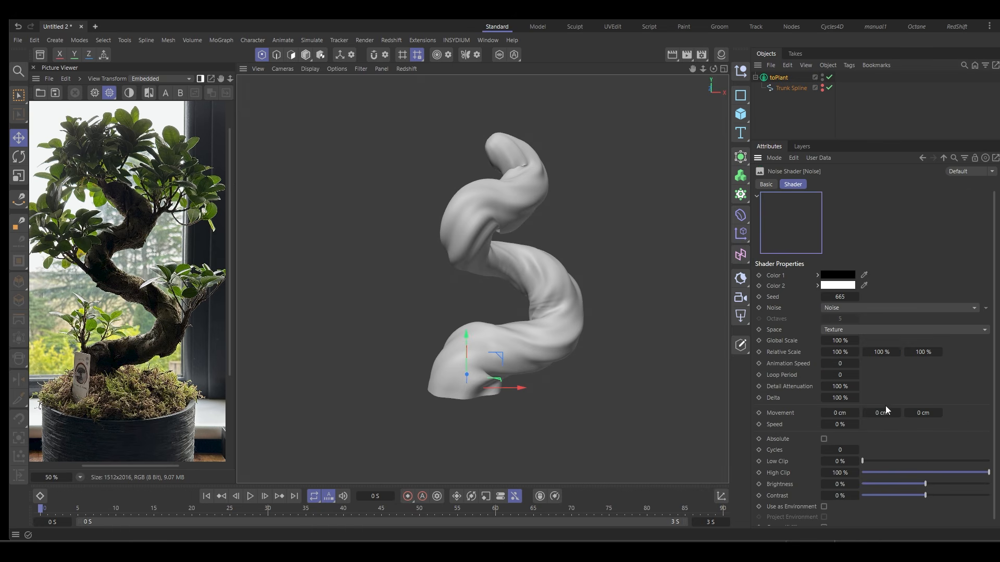
click(849, 306)
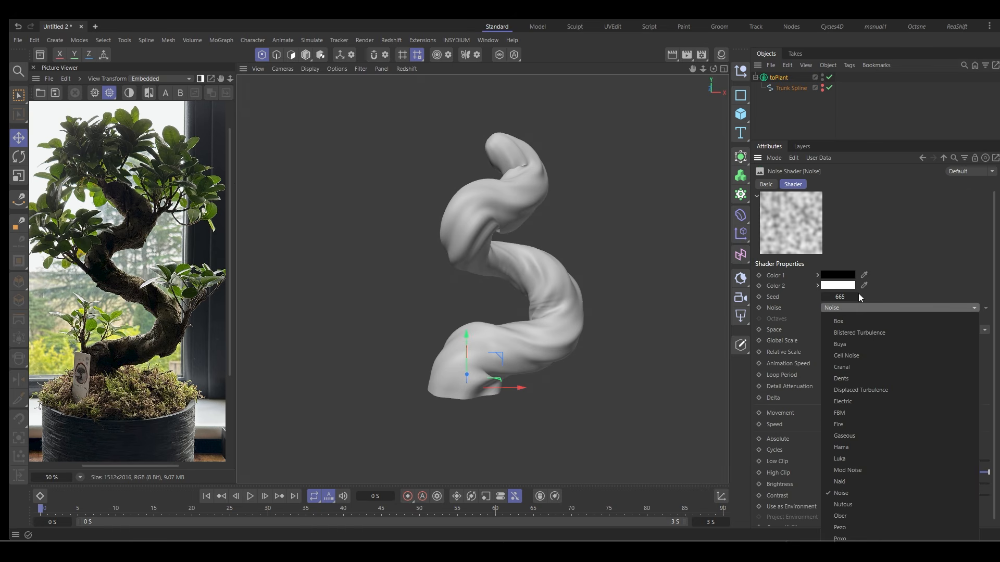
click(863, 379)
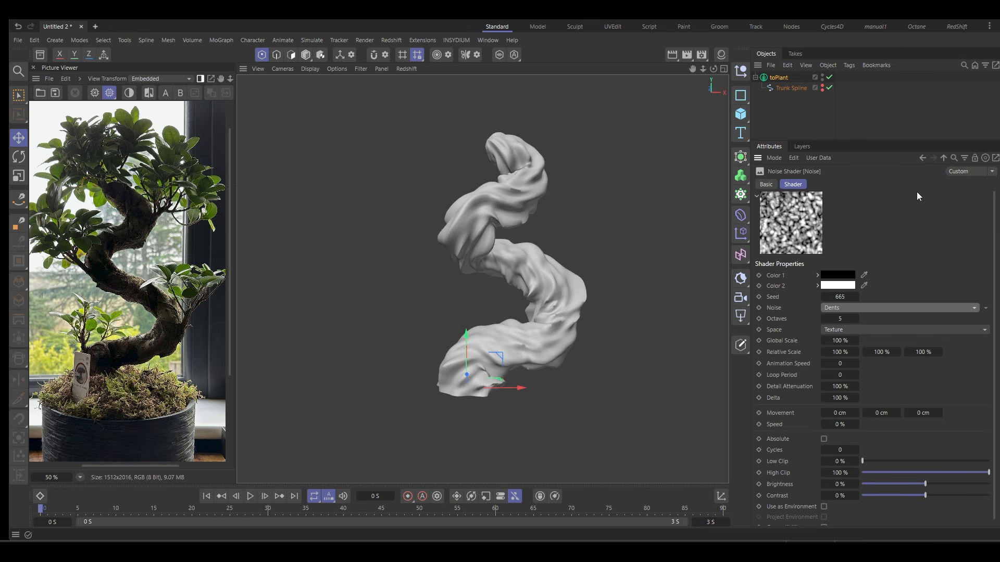
click(943, 157)
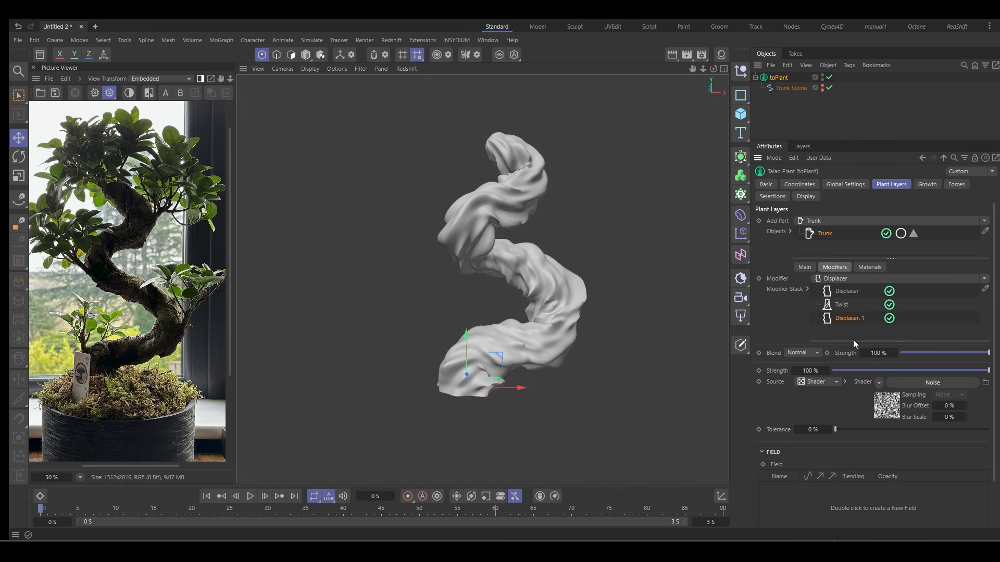
Set the second Displacer's Blend mode to Add and its blend Strength to 32.8%
click(815, 354)
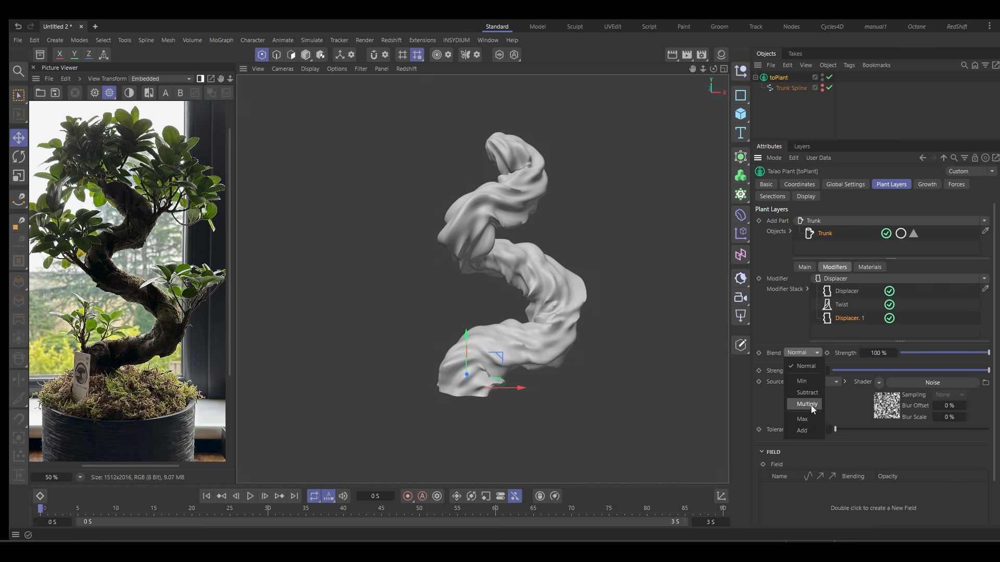
click(814, 431)
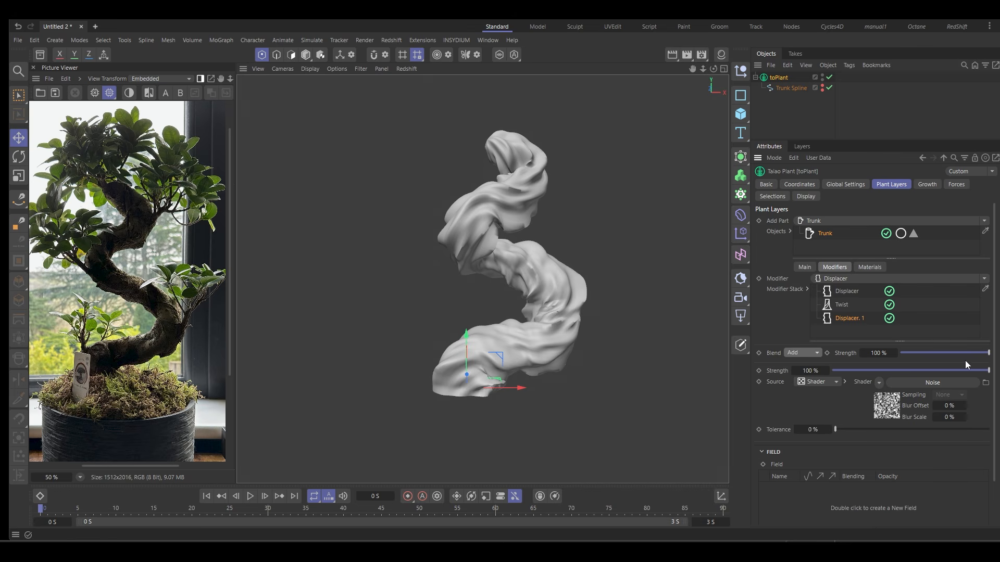
drag(964, 354, 933, 358)
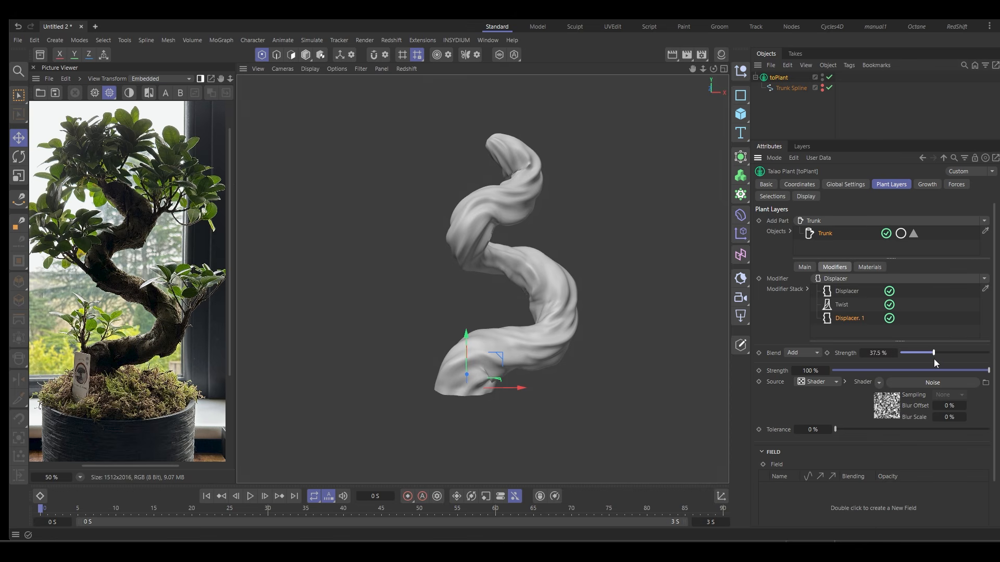
Set the Dents noise shader's Contrast to 43% and Brightness to -9%
click(884, 411)
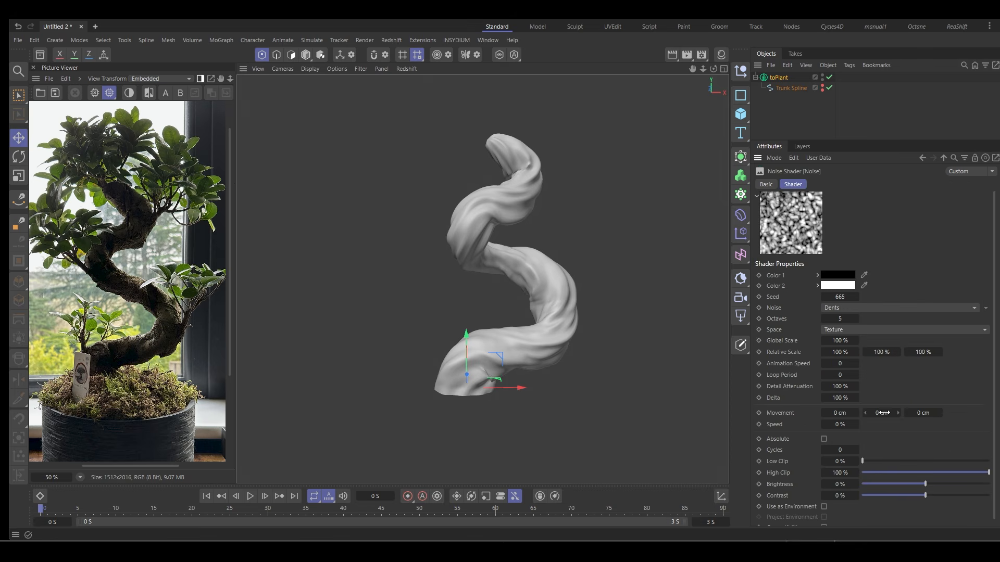
mouse_move(930, 498)
mouse_down()
mouse_move(955, 499)
mouse_move(919, 485)
mouse_up()
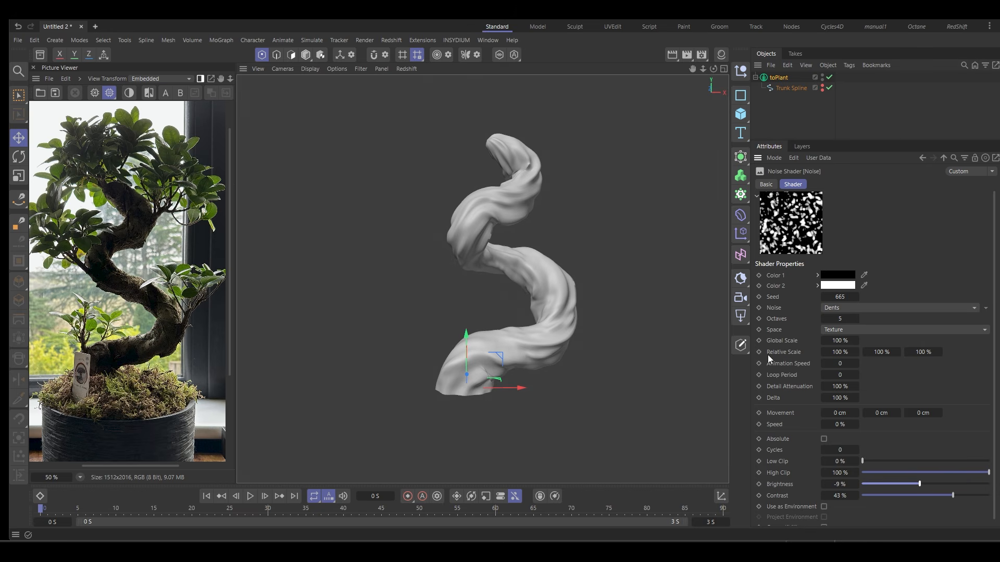
mouse_move(533, 358)
alt+mouse_down()
mouse_move(420, 345)
mouse_move(523, 349)
alt+mouse_up()
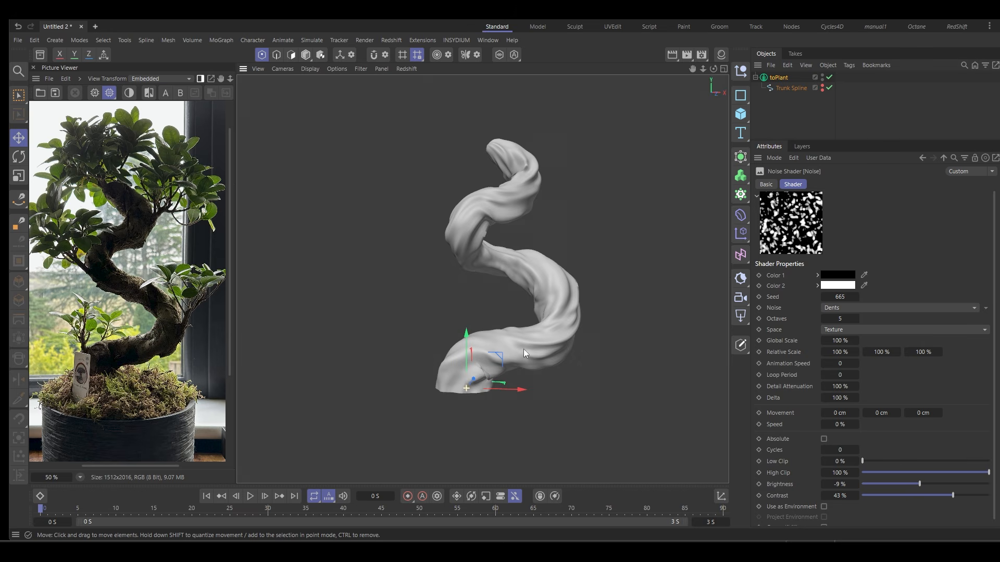
Add a Branch part under the Trunk layer in the toPlant object's plant layers
click(796, 117)
click(755, 77)
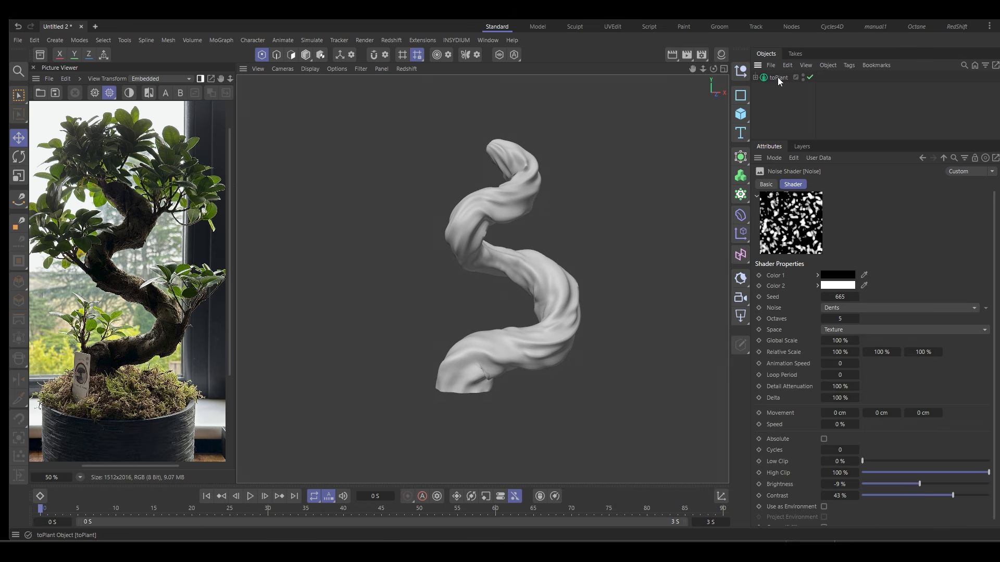
click(777, 77)
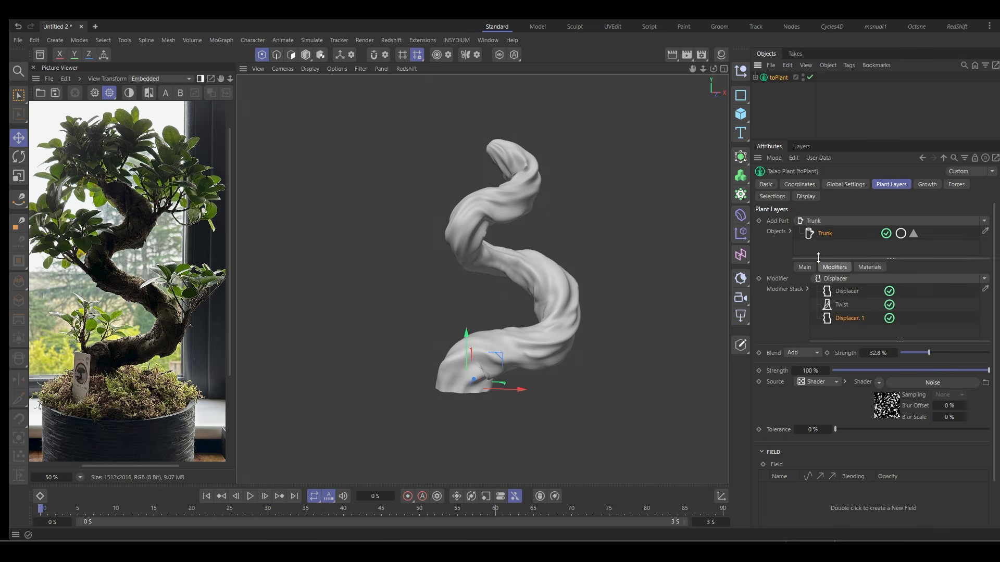
drag(817, 258, 817, 285)
click(827, 223)
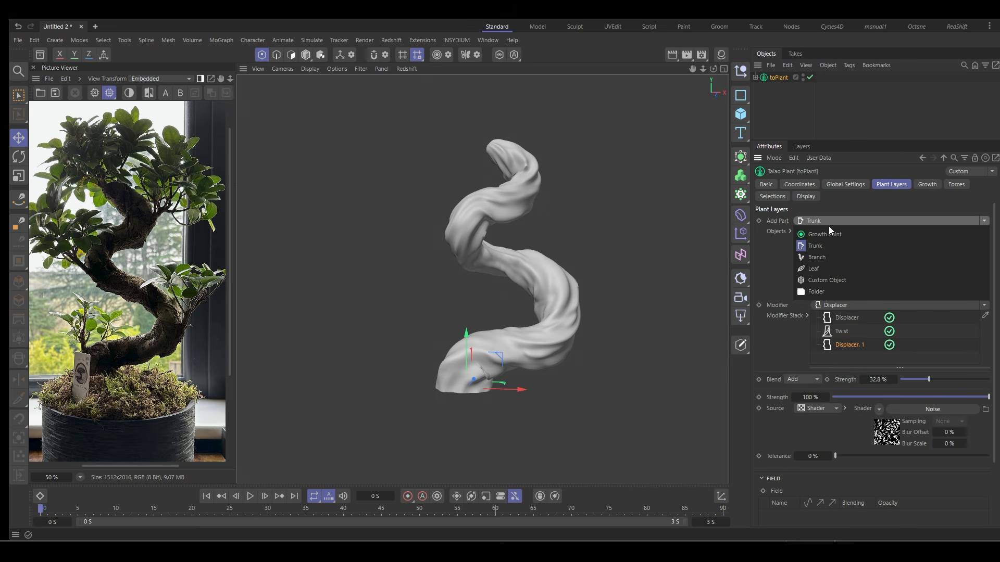
click(827, 259)
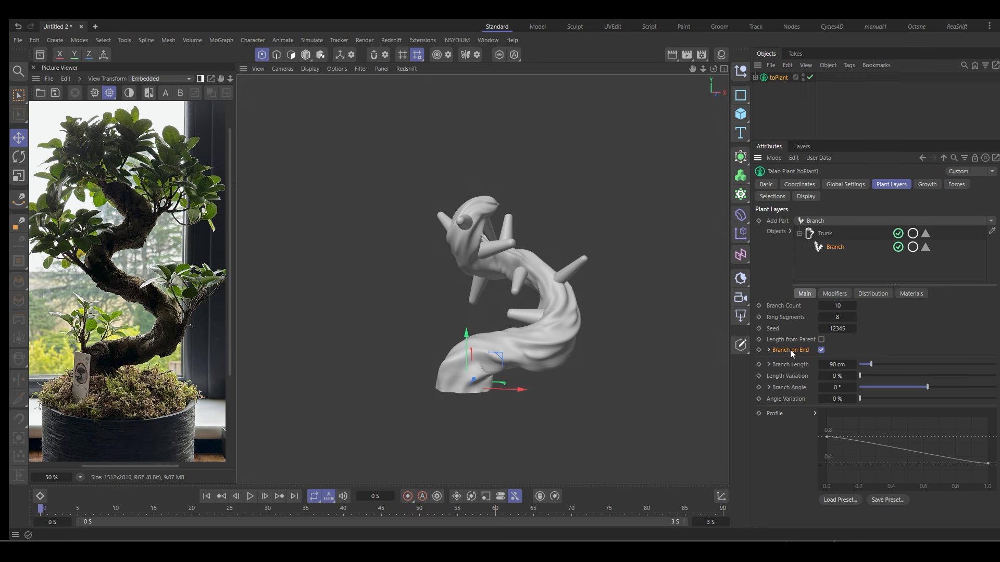
alt+drag(536, 267, 458, 220)
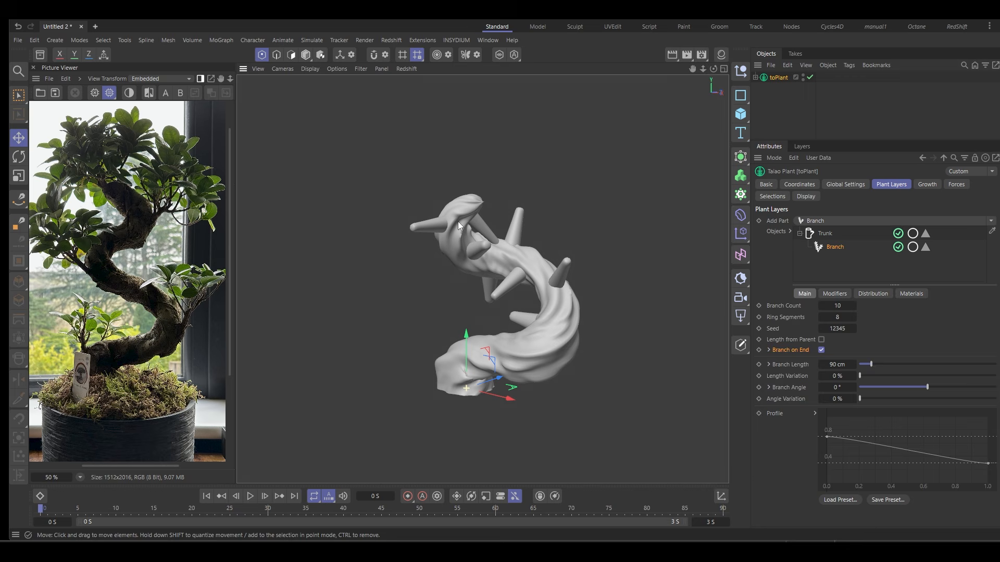
Adjust the tangent of the last point on the Trunk's Profile curve and inspect the trunk tip up close
click(822, 233)
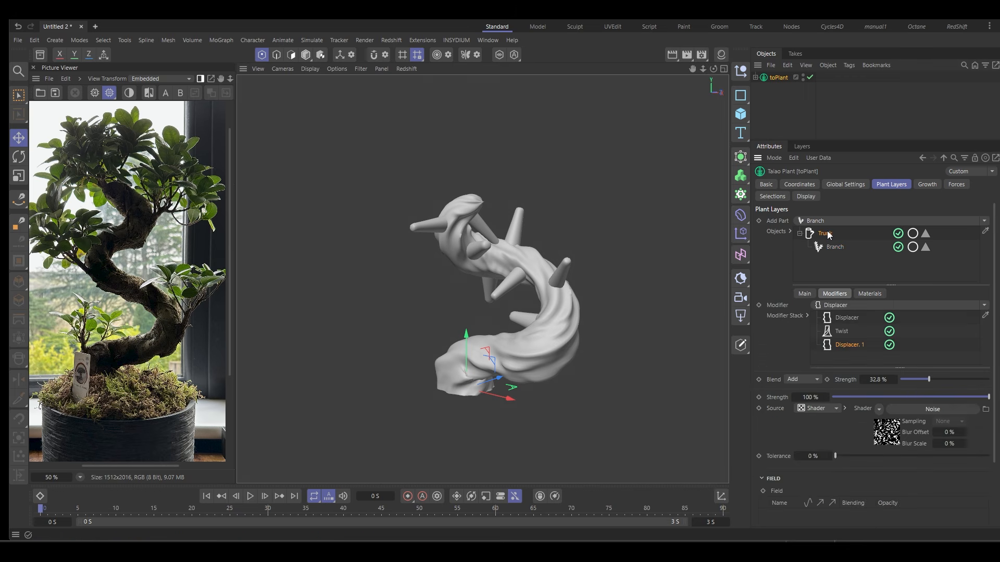
click(805, 294)
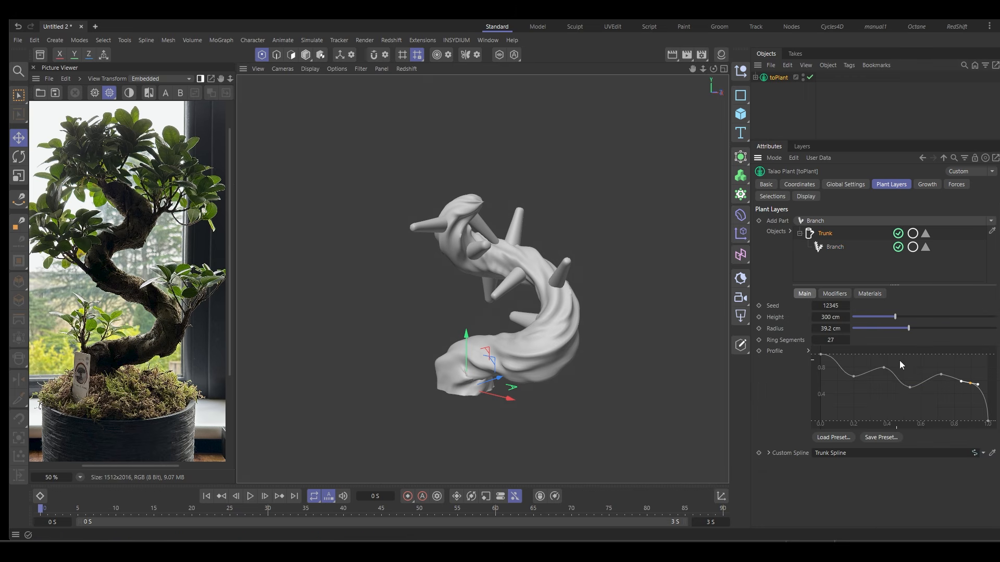
click(989, 423)
drag(988, 425, 986, 411)
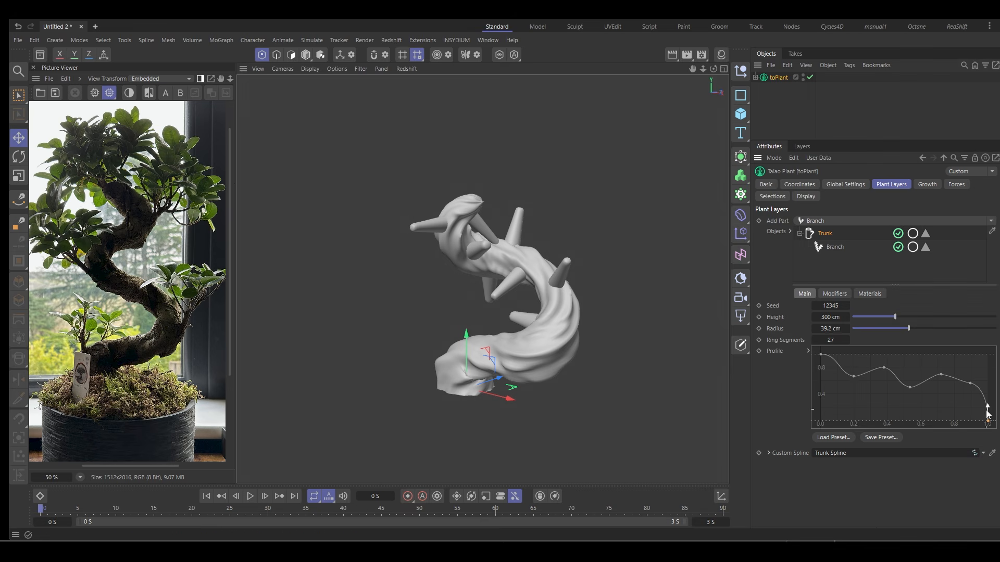
alt+drag(482, 203, 489, 211)
alt+right_drag(490, 211, 562, 194)
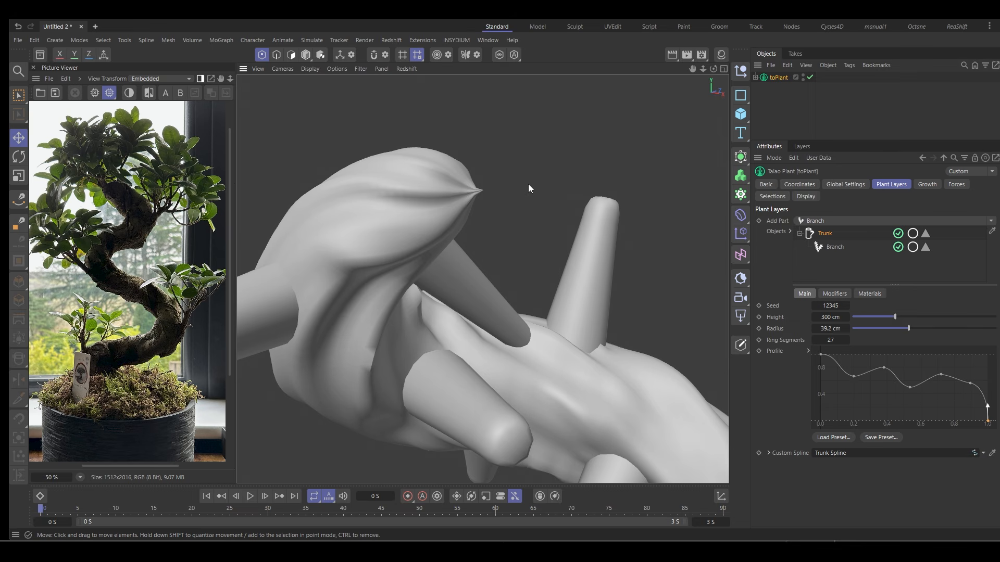
mouse_move(515, 223)
alt+mouse_down()
mouse_move(508, 241)
mouse_move(526, 221)
alt+mouse_up()
alt+right_drag(526, 222, 464, 241)
alt+middle_drag(464, 241, 434, 238)
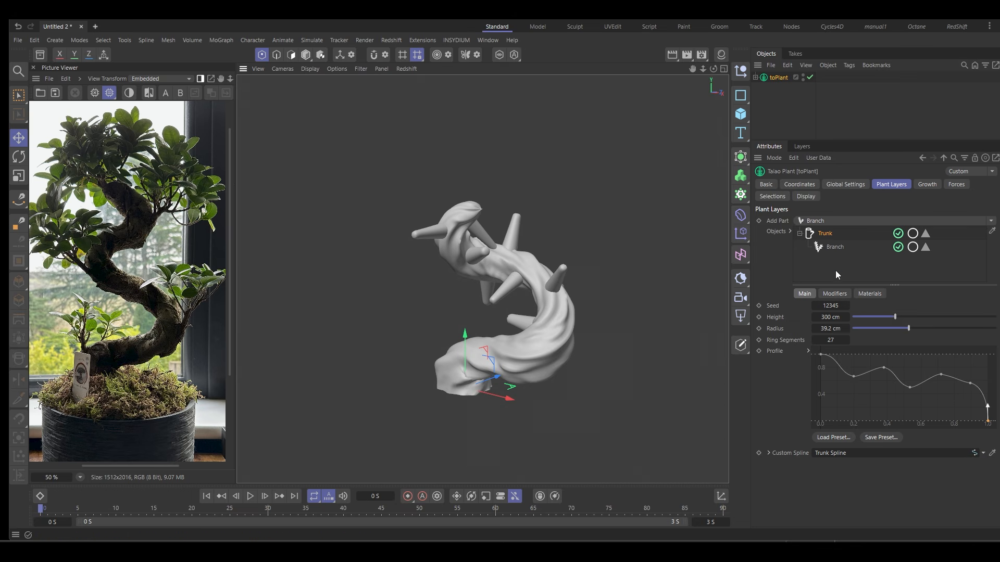
Turn off Branch on End for the Branch layer and set its Branch Count to 7
click(833, 247)
click(822, 350)
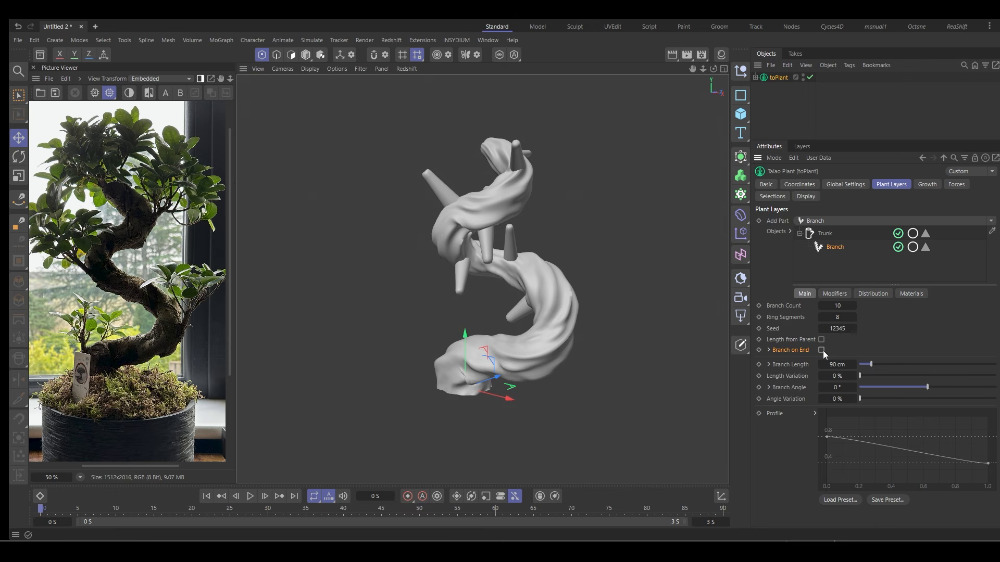
alt+drag(486, 243, 544, 246)
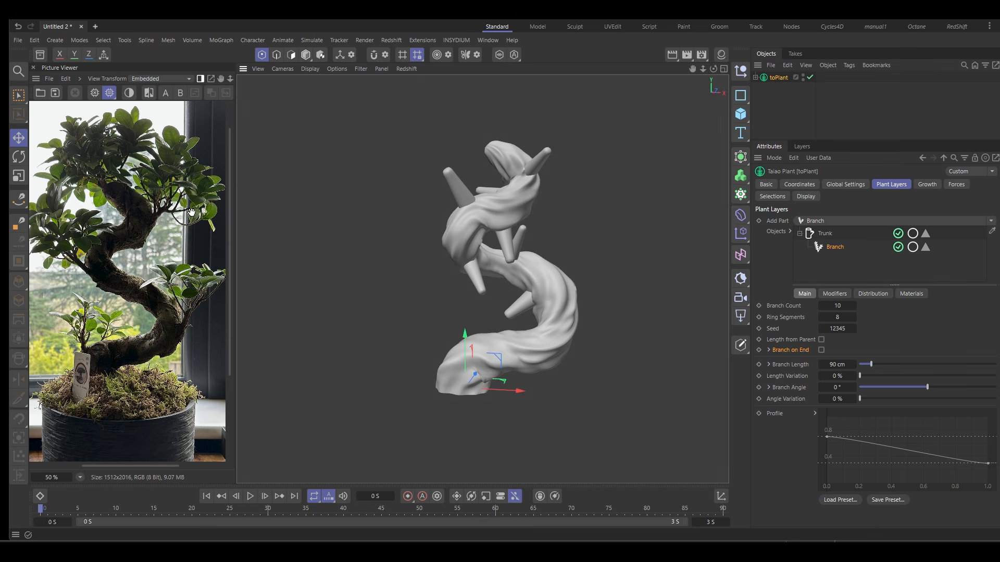
click(842, 305)
text(7)
key(Return)
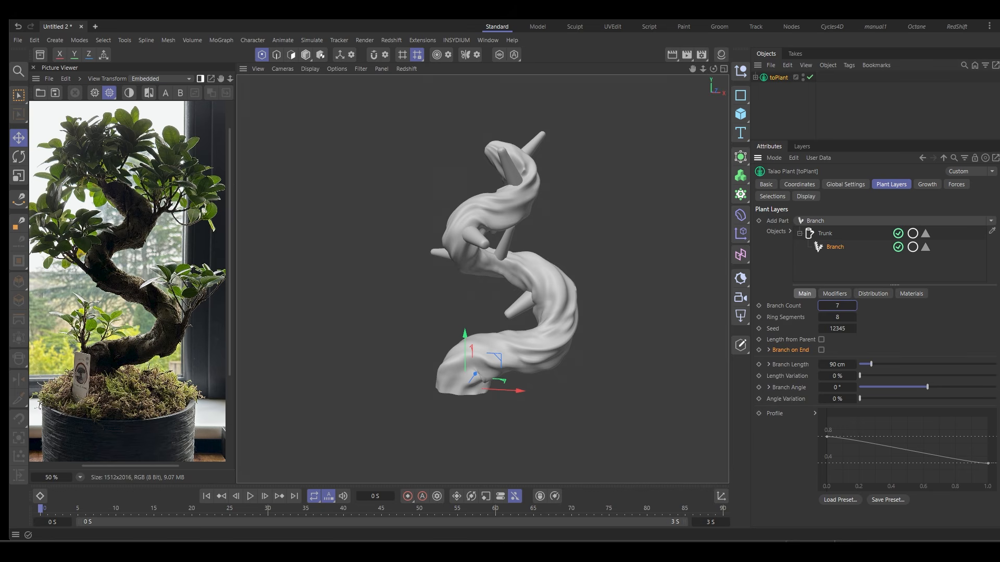
Shape the Branch's Position Distribution curve to rise from zero at about 0.4 to full at about 0.9
click(878, 294)
drag(987, 345, 988, 411)
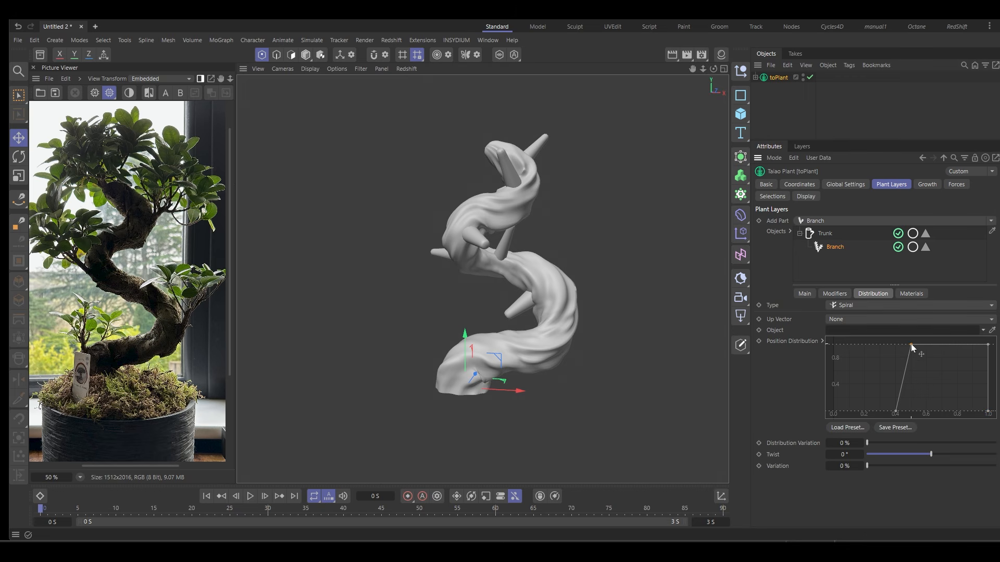
drag(910, 343, 970, 339)
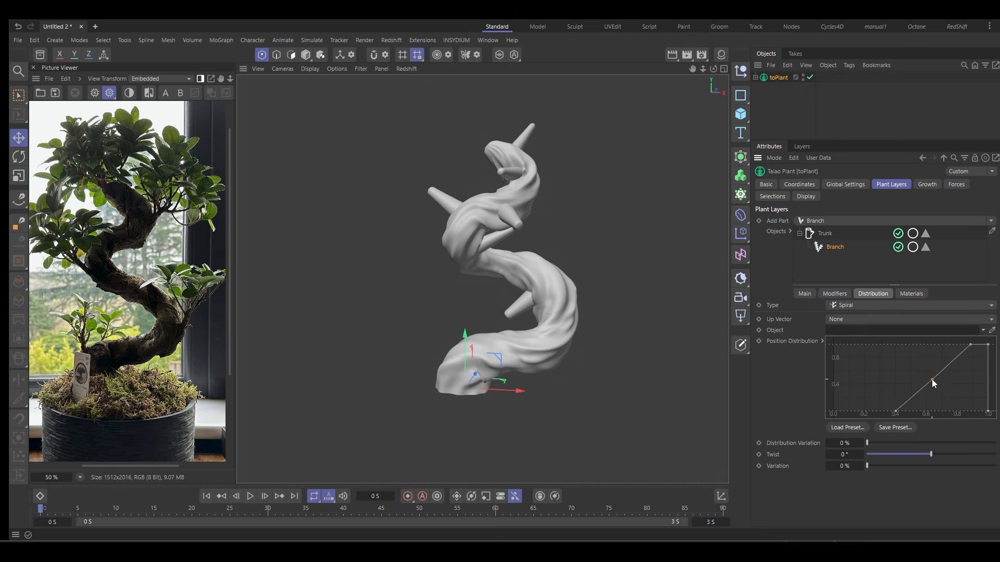
Try a gap in the Branch's Position Distribution curve between about 0.65 and 0.85, splitting the branches into two groups
drag(932, 380, 964, 414)
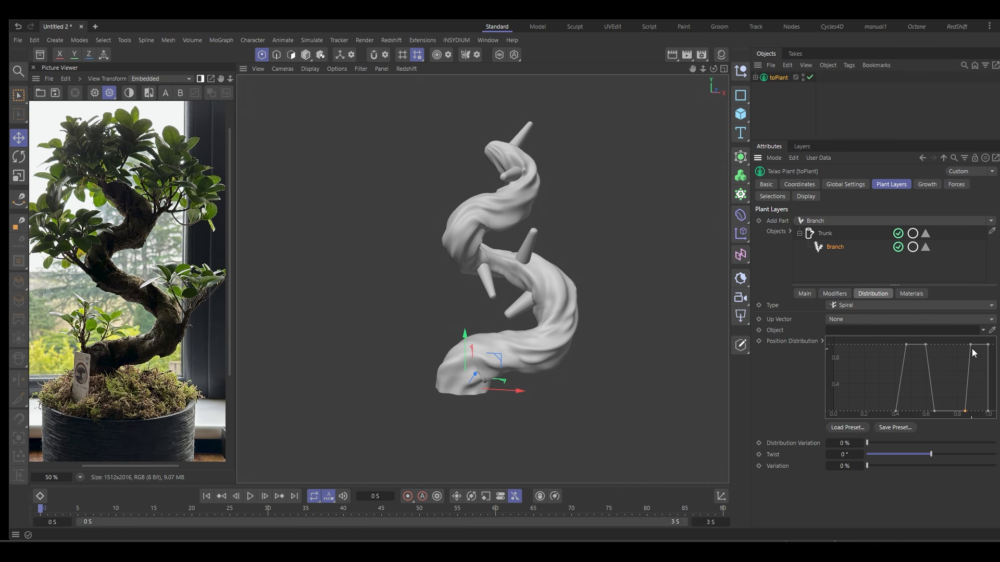
drag(970, 345, 915, 344)
drag(934, 411, 925, 416)
mouse_move(915, 344)
mouse_down()
mouse_move(902, 333)
mouse_move(915, 331)
mouse_move(905, 343)
mouse_up()
Delete the extra Position Distribution points and make the curve rise from about 0.45 to full at about 0.7
drag(893, 412, 975, 429)
key(Delete)
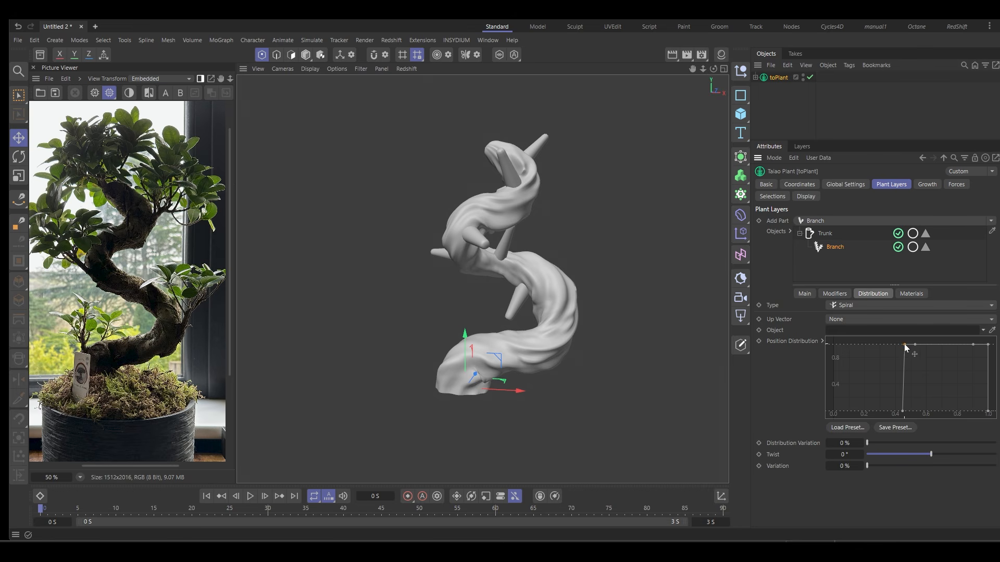
drag(904, 344, 985, 332)
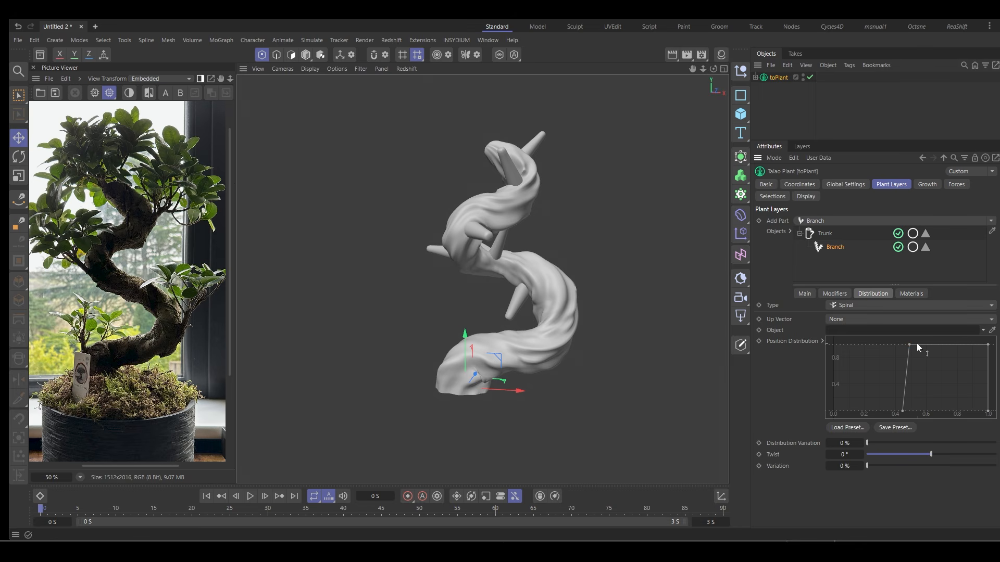
drag(911, 342, 946, 339)
Set the Branch layer's Branch Angle to 56.3° and its Angle Variation to 79.4%
click(806, 295)
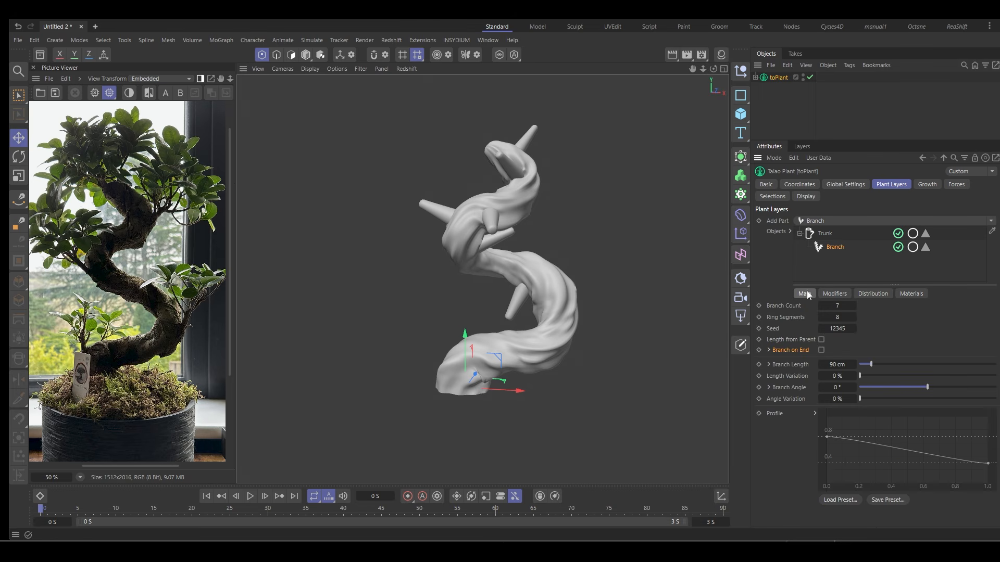
drag(928, 387, 972, 391)
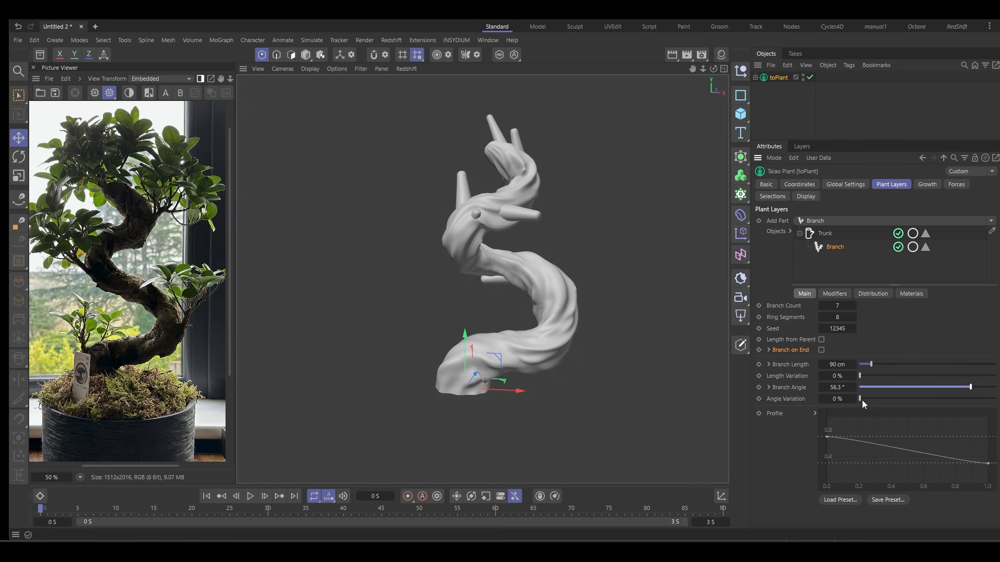
drag(860, 398, 967, 399)
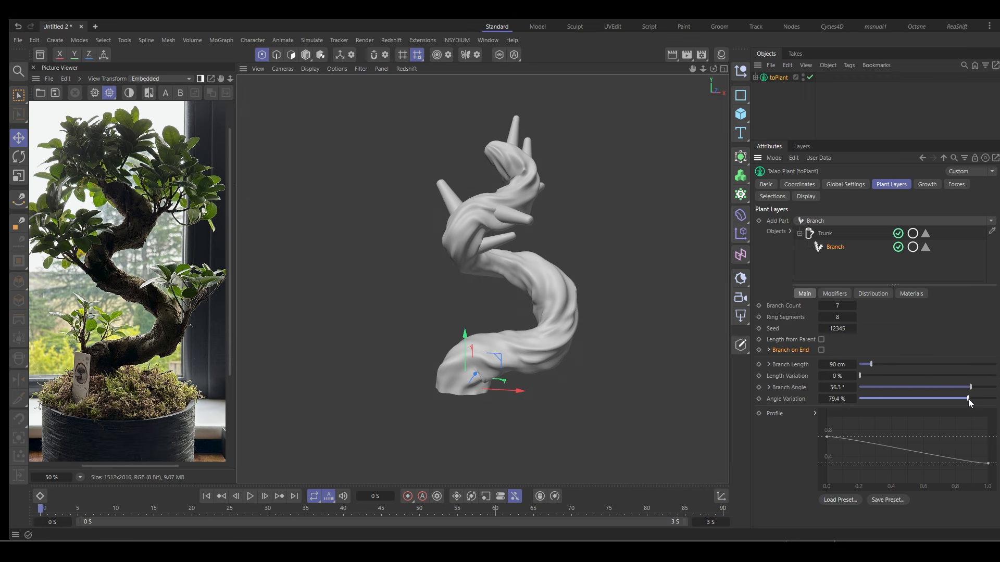
Set the Branch Count to 10 and the Branch Angle to 89°
click(852, 306)
click(852, 306)
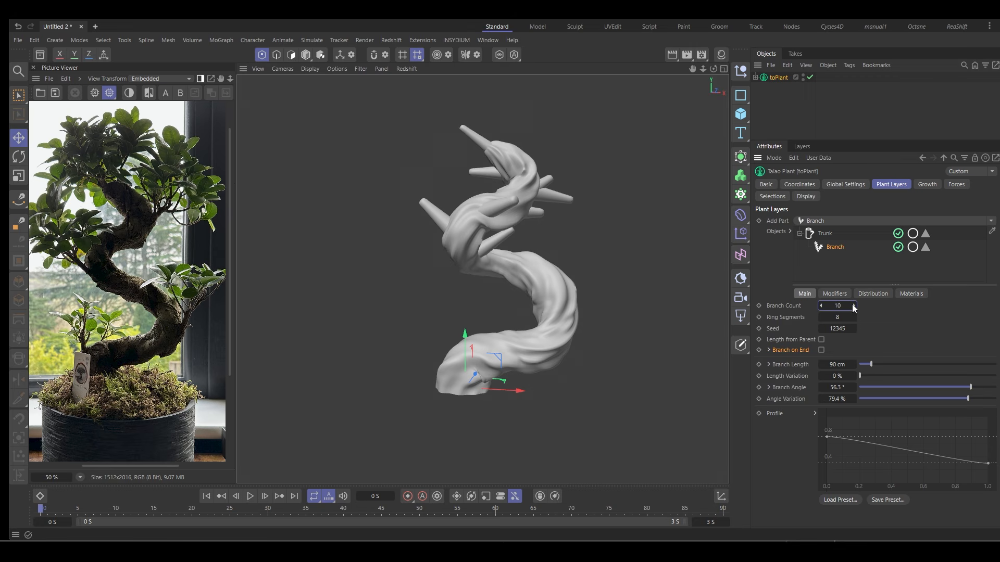
drag(954, 385, 997, 387)
Shape the Branch Angle's Bias curve to start at zero at about 0.4 and ease smoothly up to full at 1.0
click(769, 387)
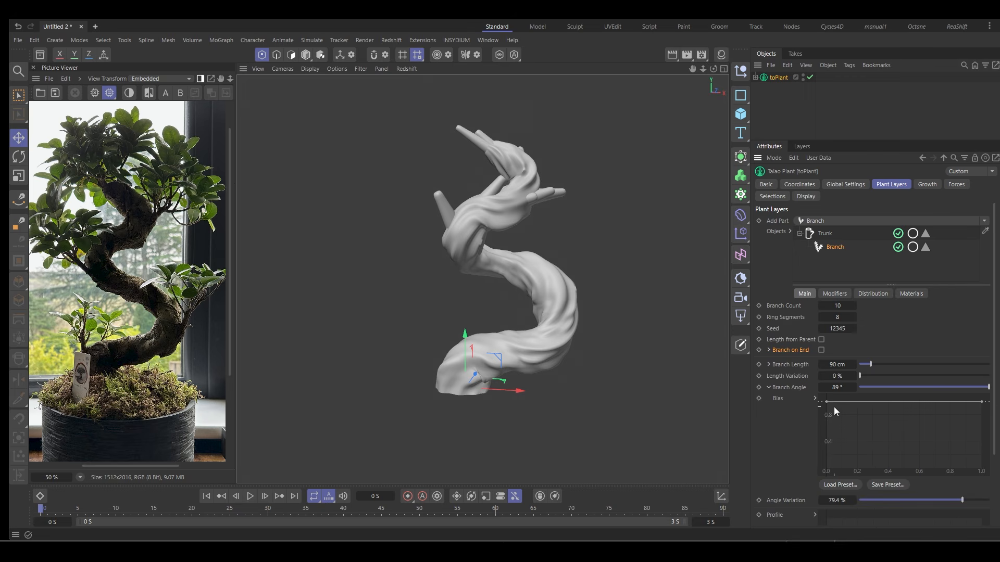
drag(824, 404, 863, 417)
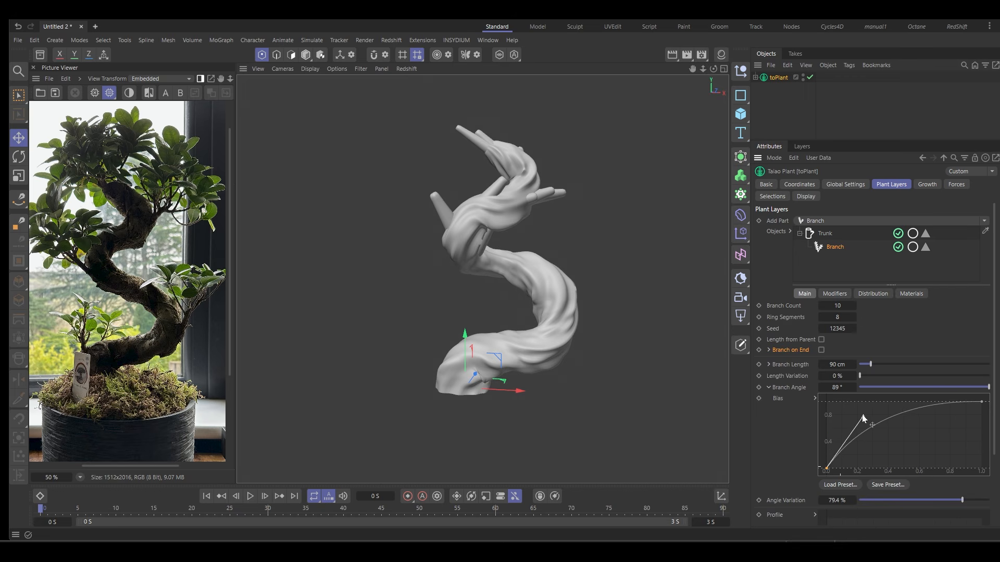
drag(826, 468, 893, 486)
mouse_move(500, 333)
alt+mouse_down()
mouse_move(607, 349)
mouse_move(492, 333)
mouse_move(495, 320)
alt+mouse_up()
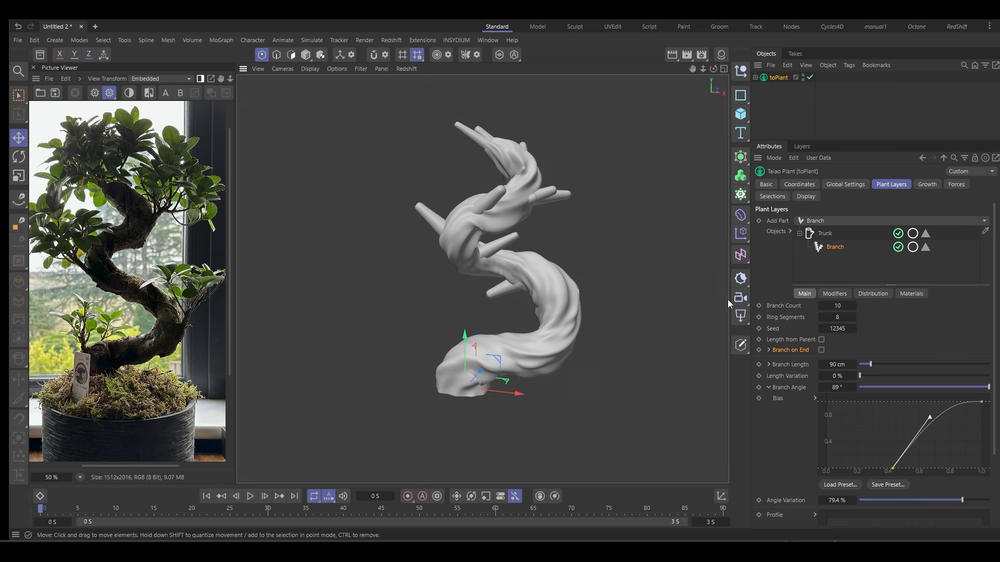
Add a Turbulence modifier to the Branch layer and set its Bias to 7.6%
click(835, 294)
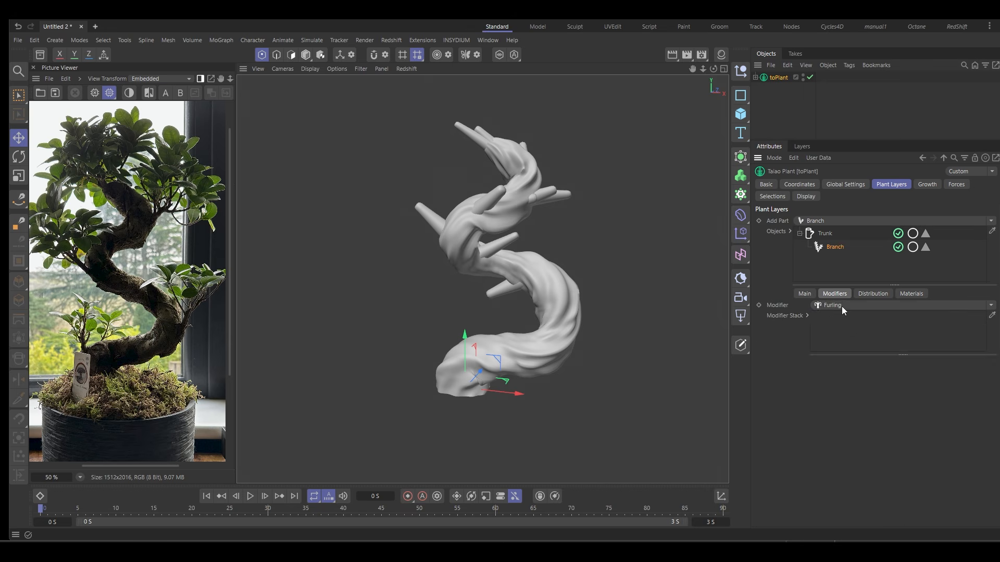
click(842, 306)
click(847, 329)
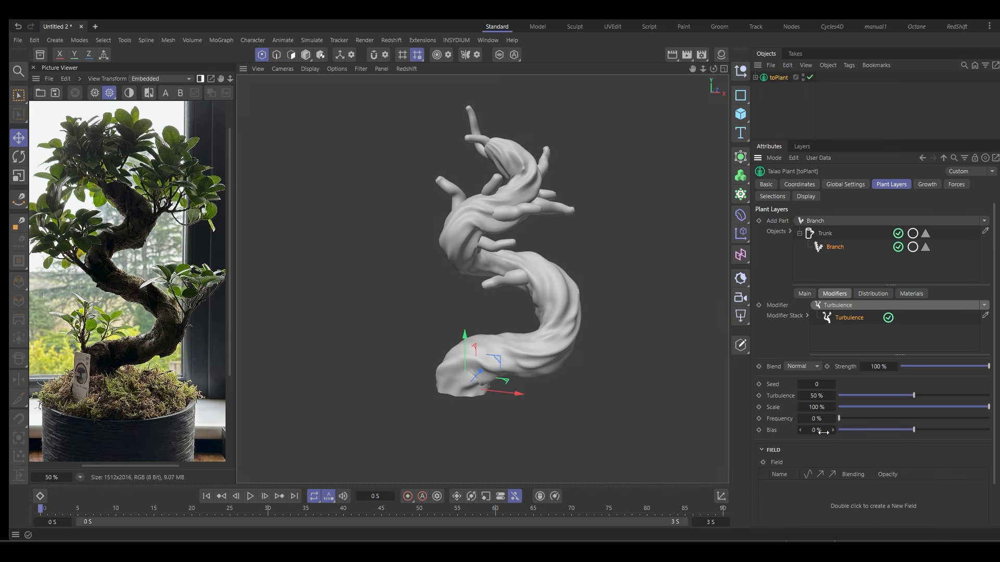
drag(914, 428, 920, 429)
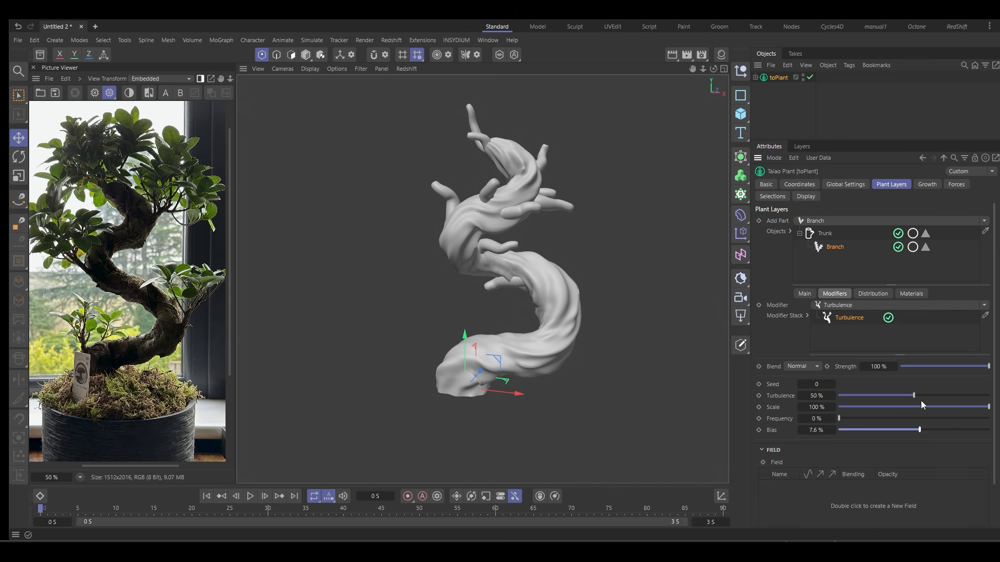
Set the Branch Length to 129.5 cm and lower both ends of the Branch's Profile curve for thinner branches
click(805, 294)
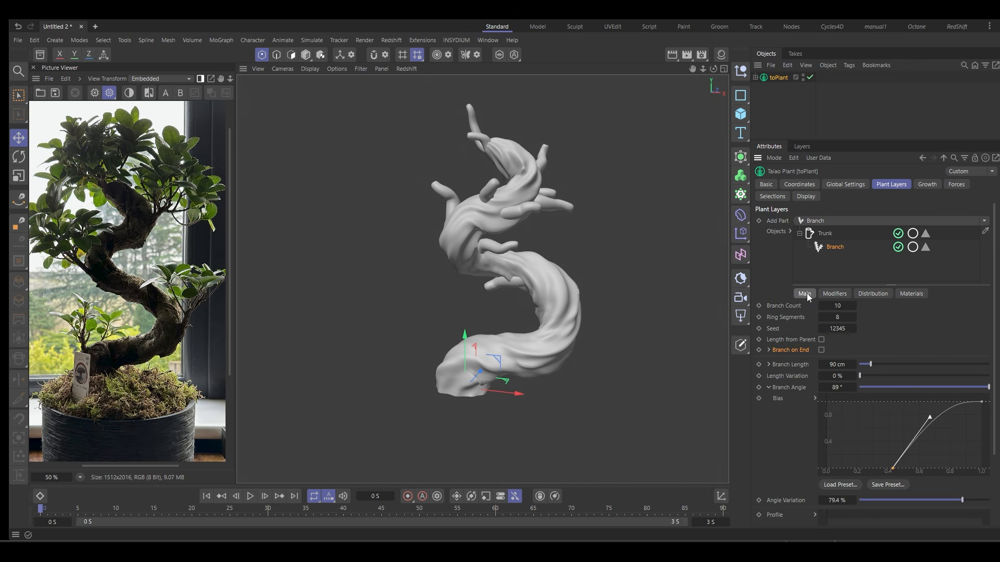
drag(869, 364, 876, 364)
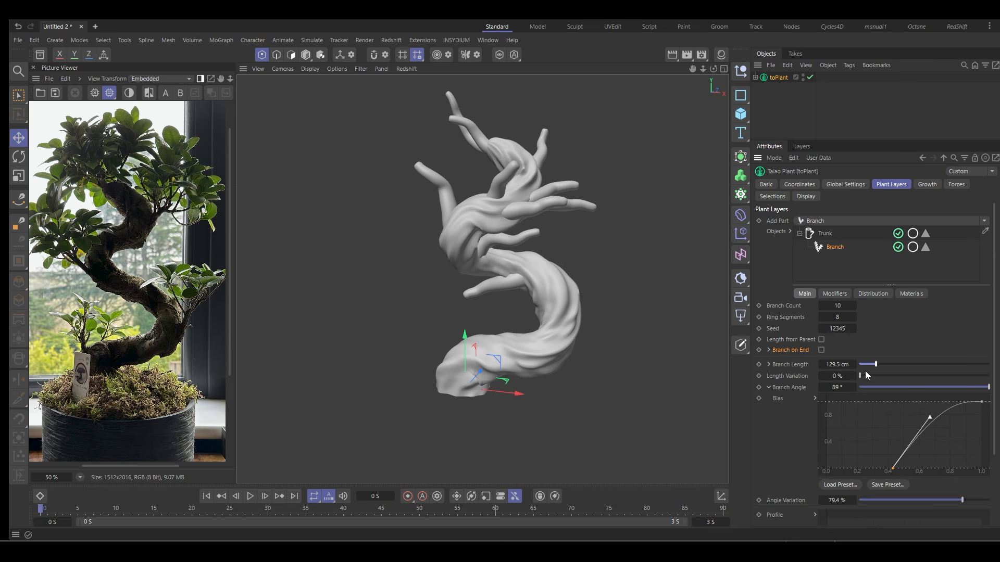
click(767, 387)
drag(817, 439, 811, 459)
drag(988, 463, 988, 472)
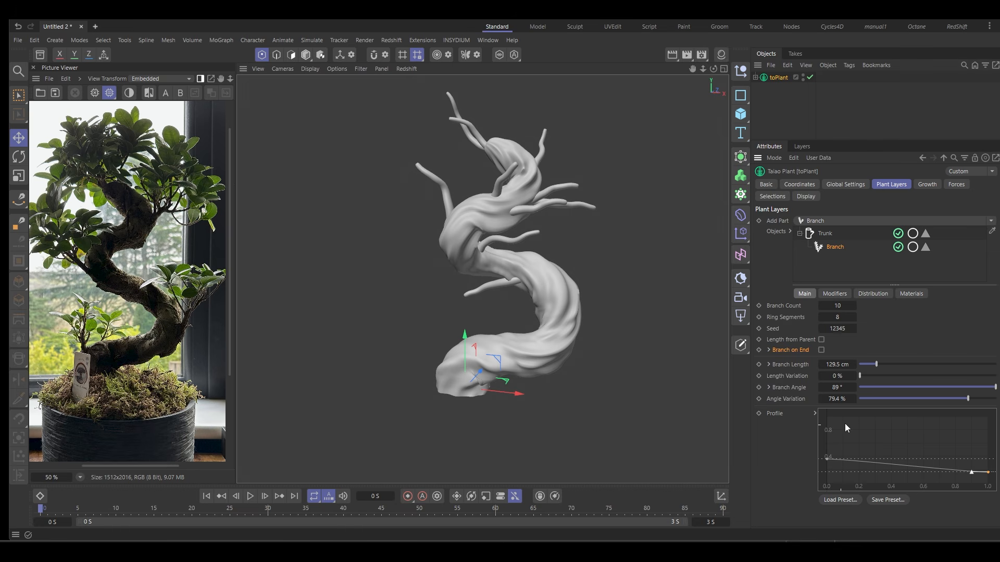
Set the Branch Length to 92.8 cm with 17.2% Length Variation, and curve the Profile's end down to about 0.1
mouse_move(860, 375)
mouse_down()
mouse_move(883, 376)
mouse_move(872, 365)
mouse_up()
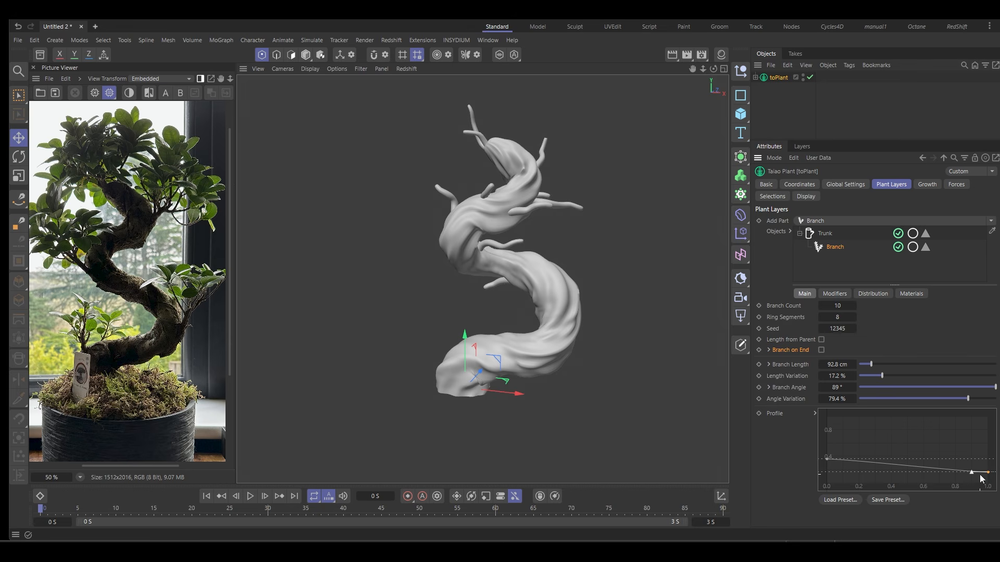
mouse_move(989, 471)
mouse_down()
mouse_move(971, 464)
mouse_move(990, 477)
mouse_up()
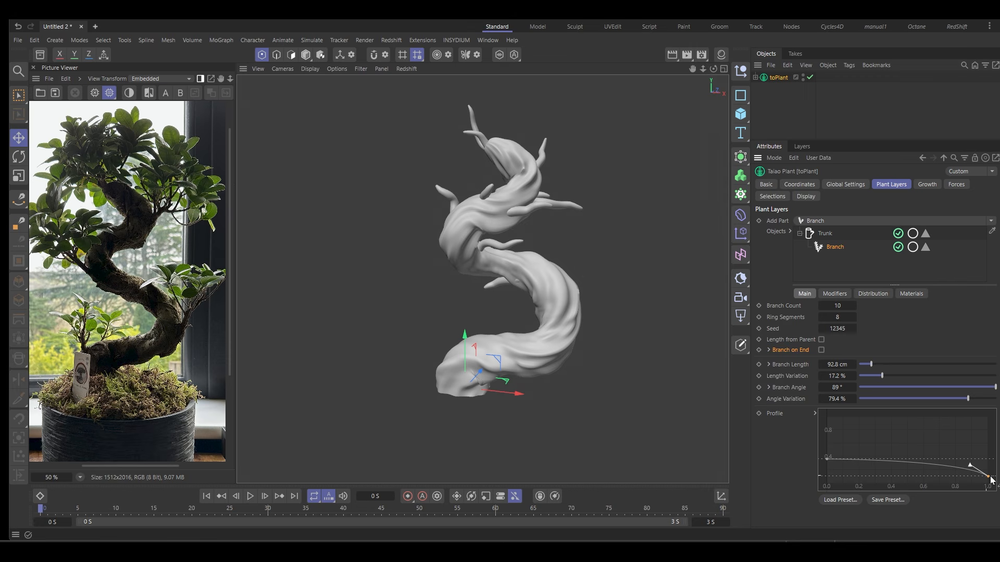
Set the Branch's Turbulence Scale to 75.4% and add a Twist modifier to the Branch with Twist at 360°
click(835, 293)
drag(988, 407, 951, 408)
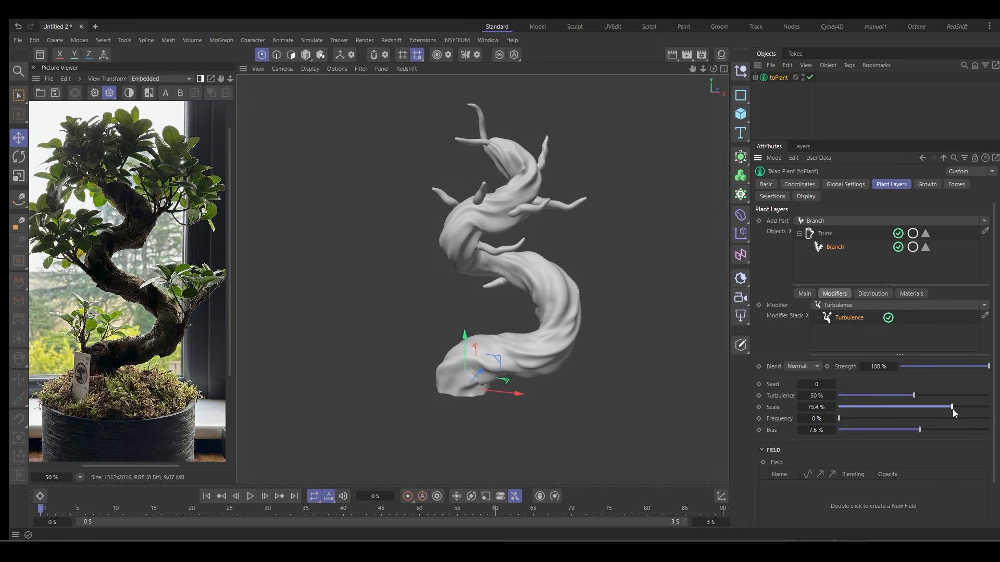
click(844, 305)
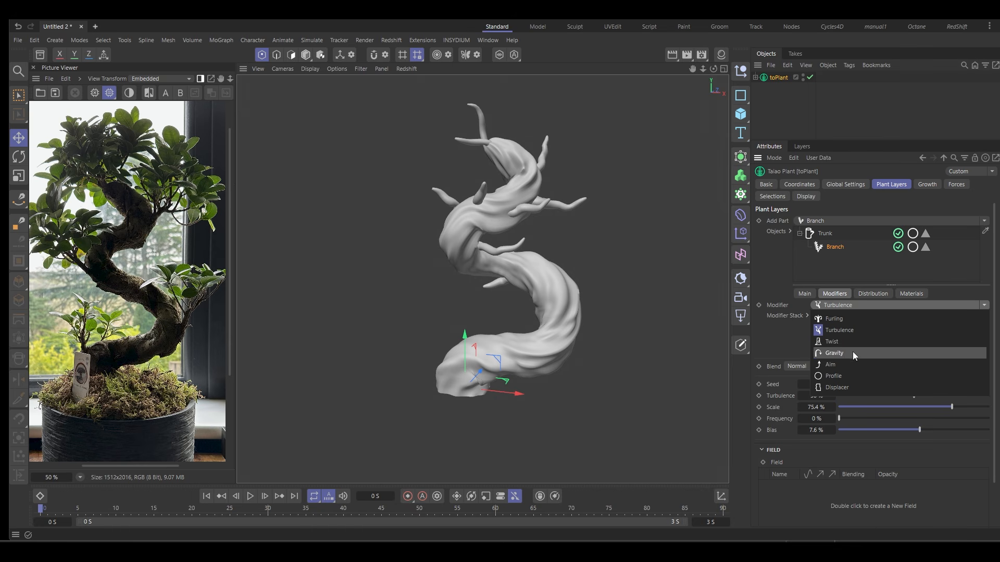
click(850, 341)
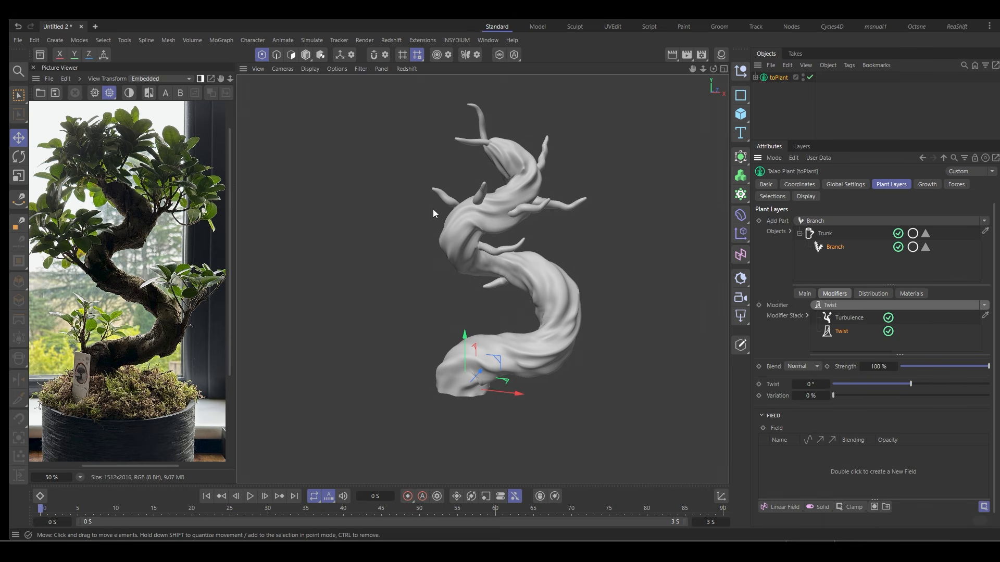
drag(903, 386, 967, 390)
drag(966, 390, 971, 389)
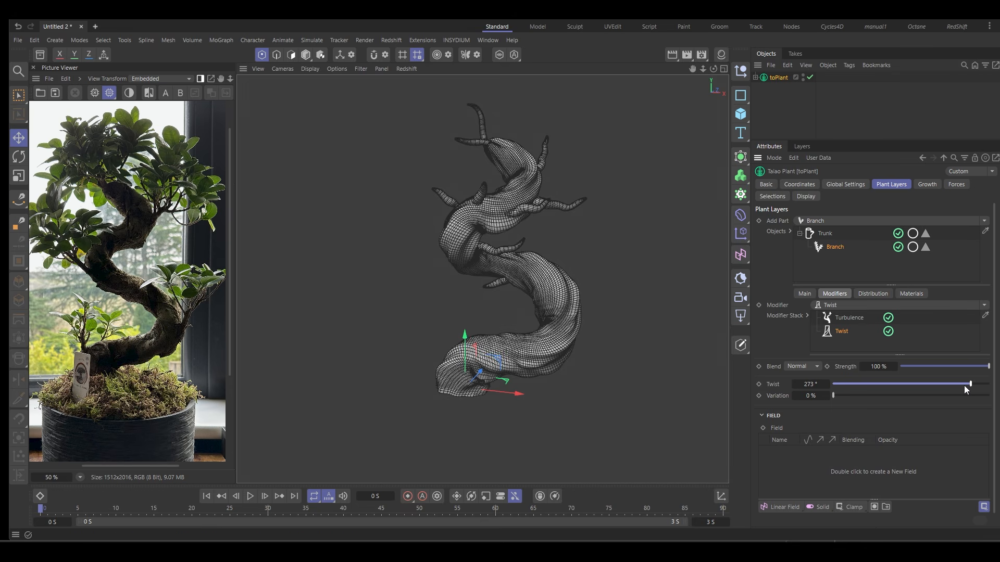
scroll(518, 240, up, 6)
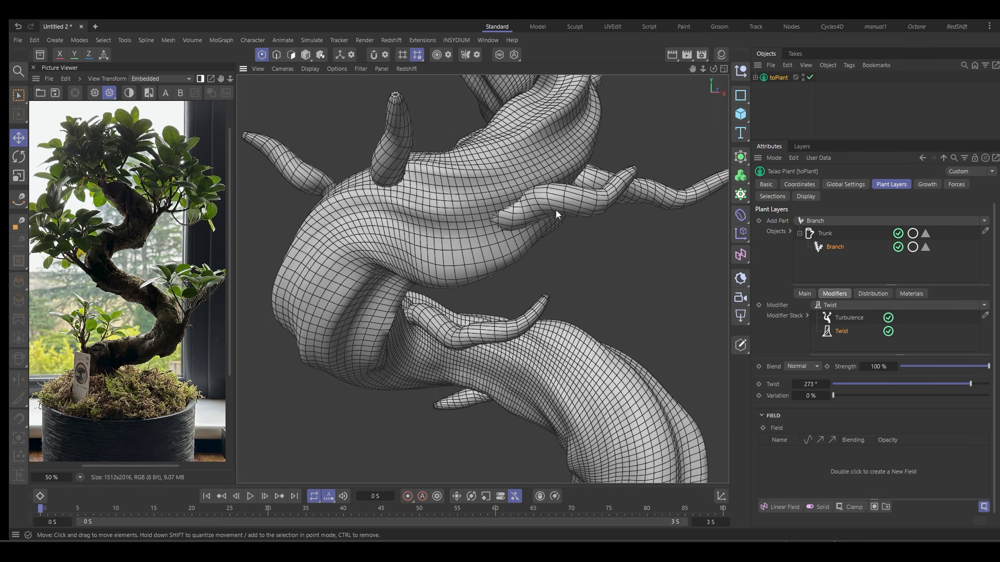
alt+drag(588, 296, 564, 282)
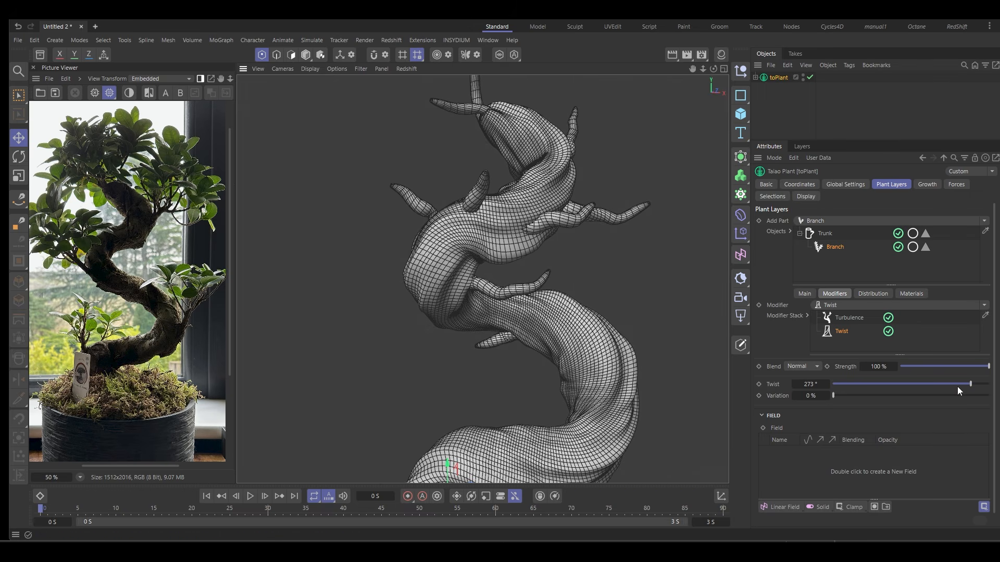
click(987, 384)
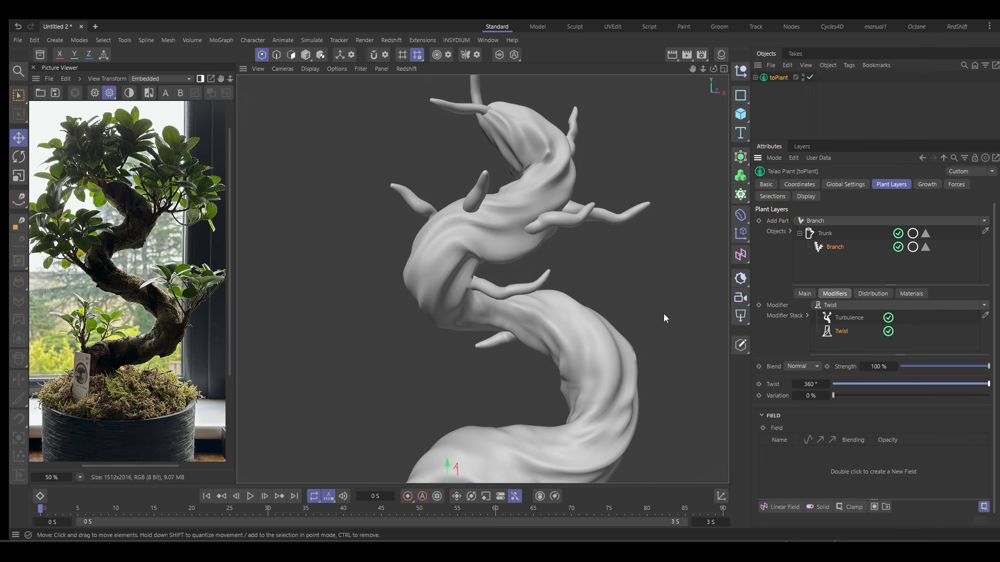
Add a Displacer modifier to the Branch layer and load a Noise shader as its source
click(841, 305)
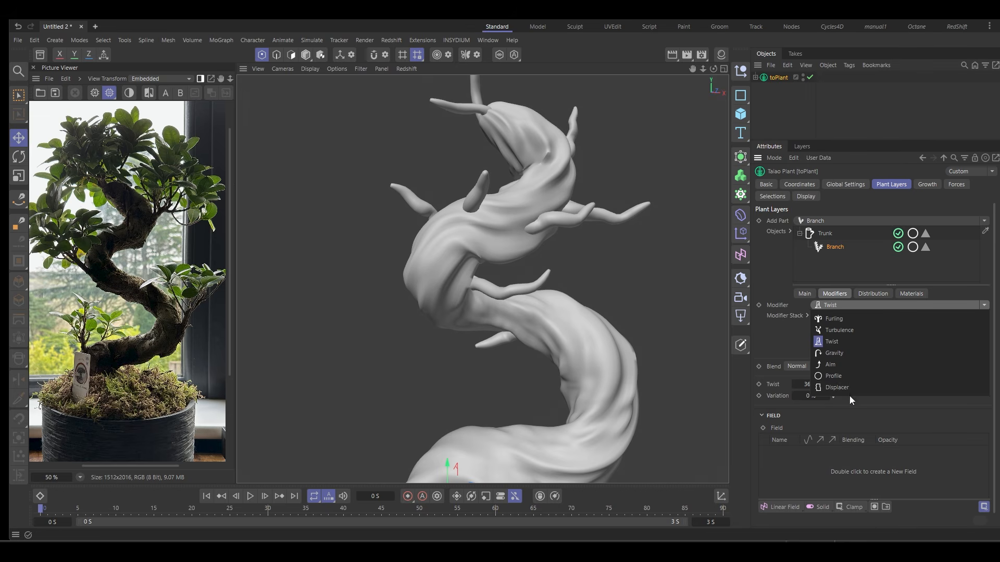
click(849, 387)
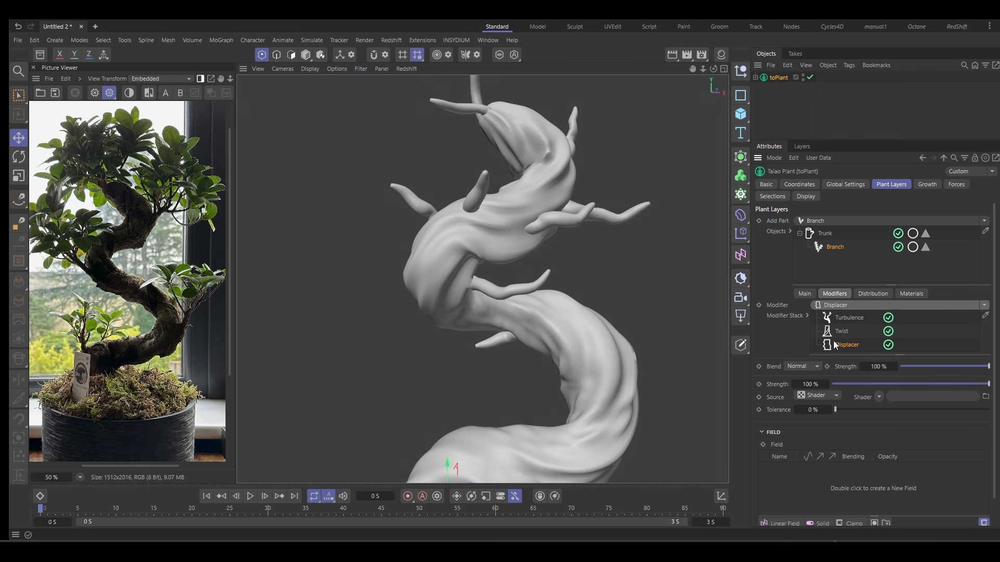
click(878, 397)
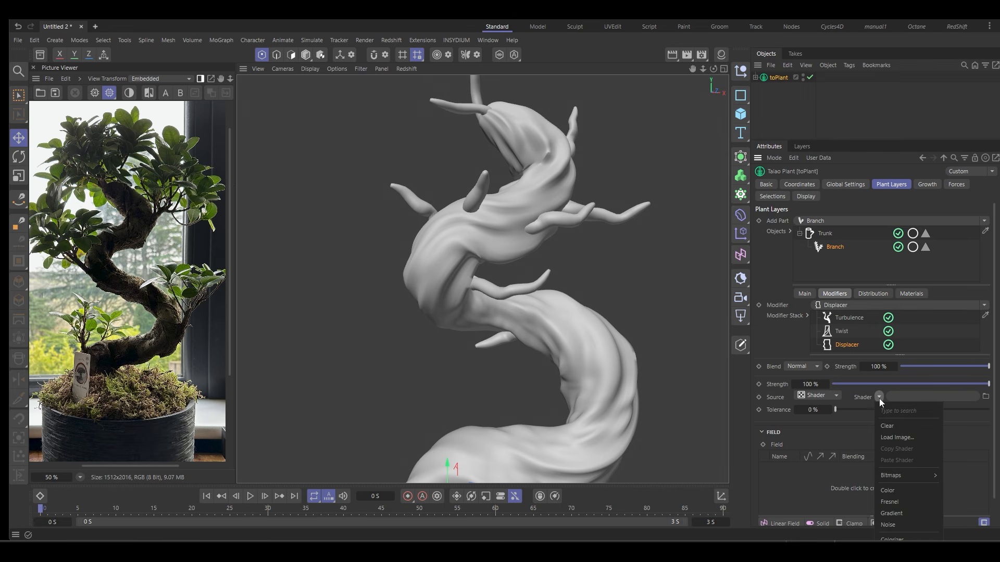
click(918, 525)
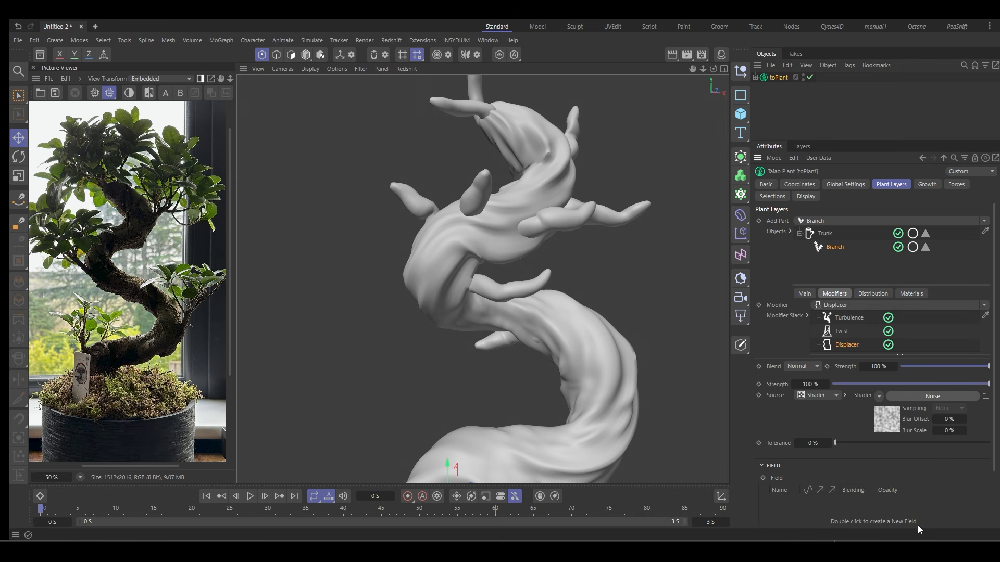
Set the Displacer's Noise shader to 91% Contrast, -8% Brightness and 36% Global Scale
click(898, 421)
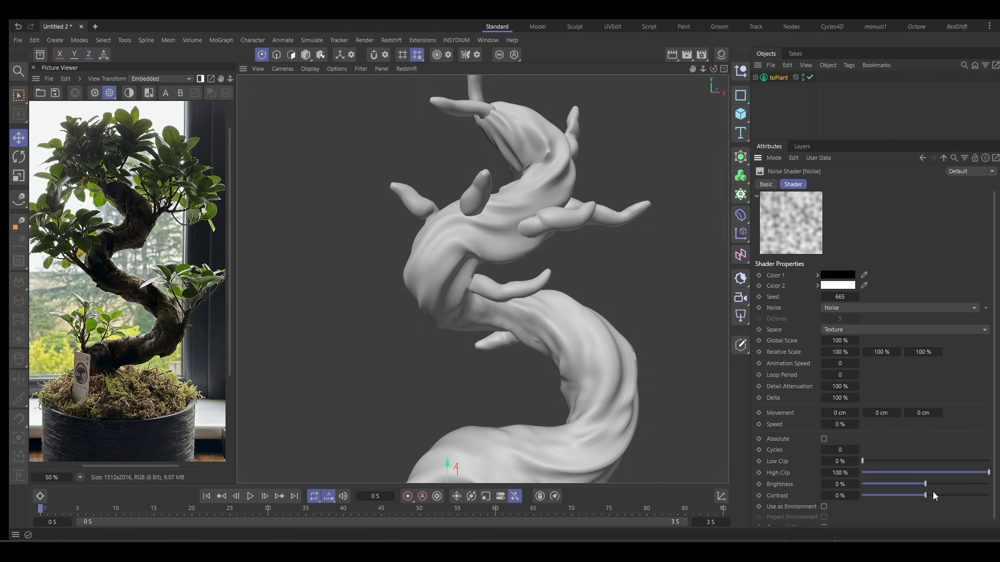
mouse_move(933, 493)
mouse_down()
mouse_move(983, 495)
mouse_move(920, 485)
mouse_up()
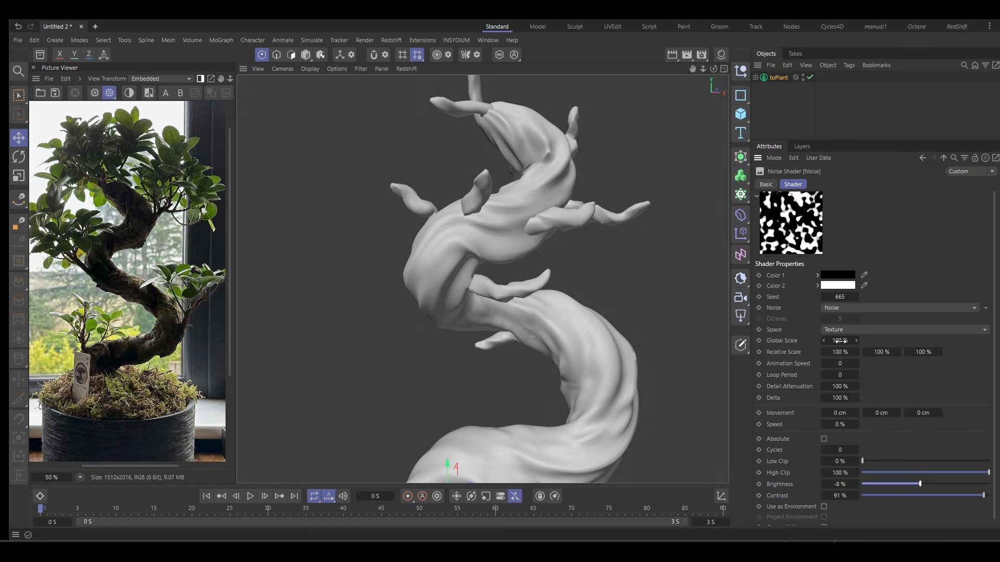
drag(843, 341, 810, 341)
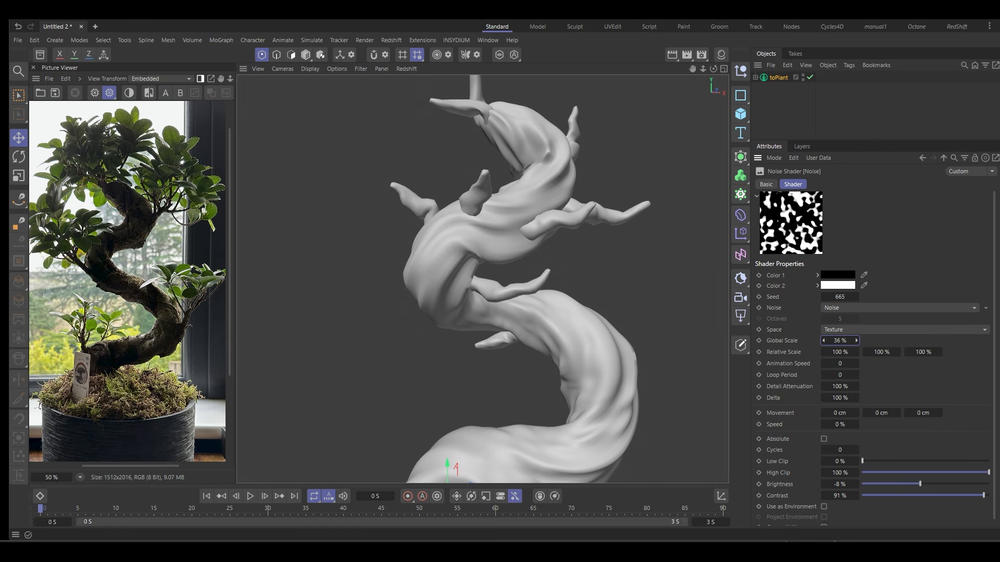
Lower the blend Strength of the Branch's Displacer modifier to 65.4%
click(943, 158)
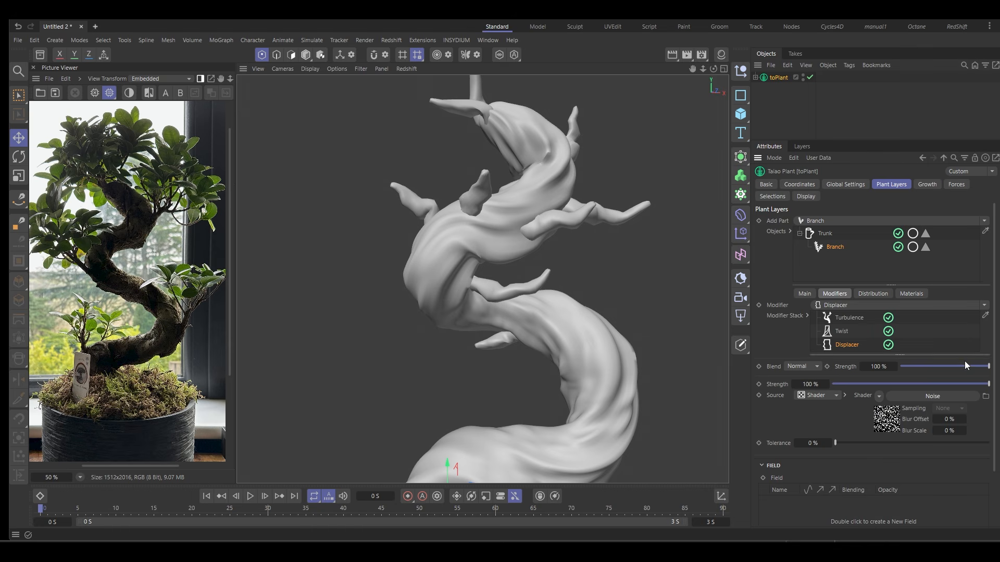
drag(988, 366, 958, 367)
scroll(547, 266, down, 3)
mouse_move(542, 283)
alt+mouse_down()
mouse_move(470, 274)
mouse_move(596, 286)
mouse_move(531, 276)
alt+mouse_up()
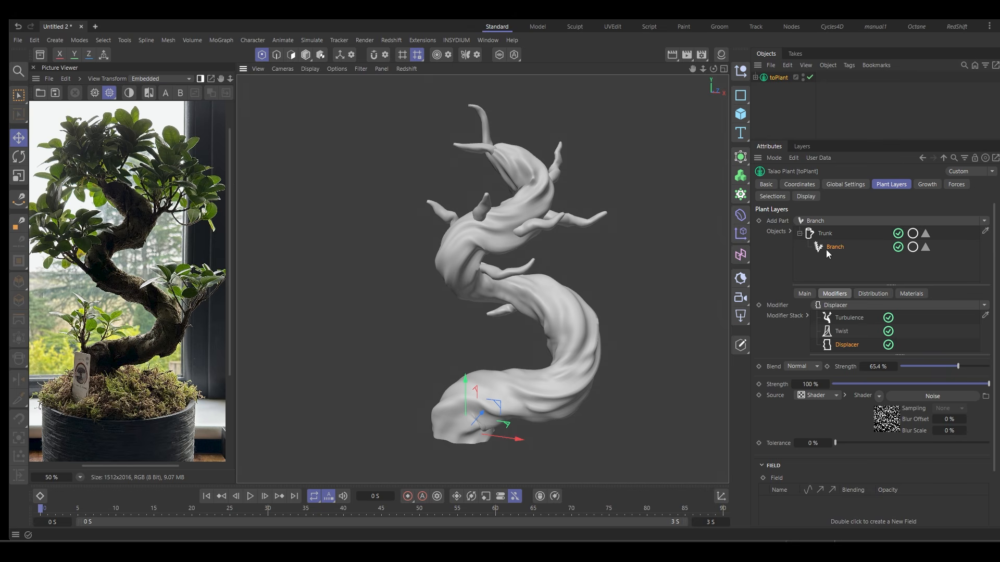
Add a second Branch layer beneath the existing Branch and disable its Branch on End option
click(830, 220)
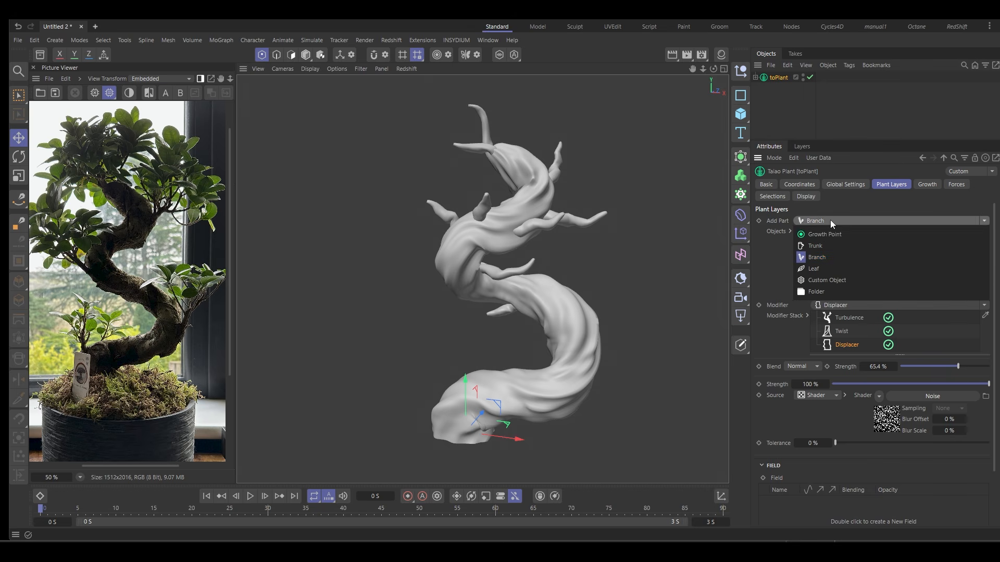
click(824, 257)
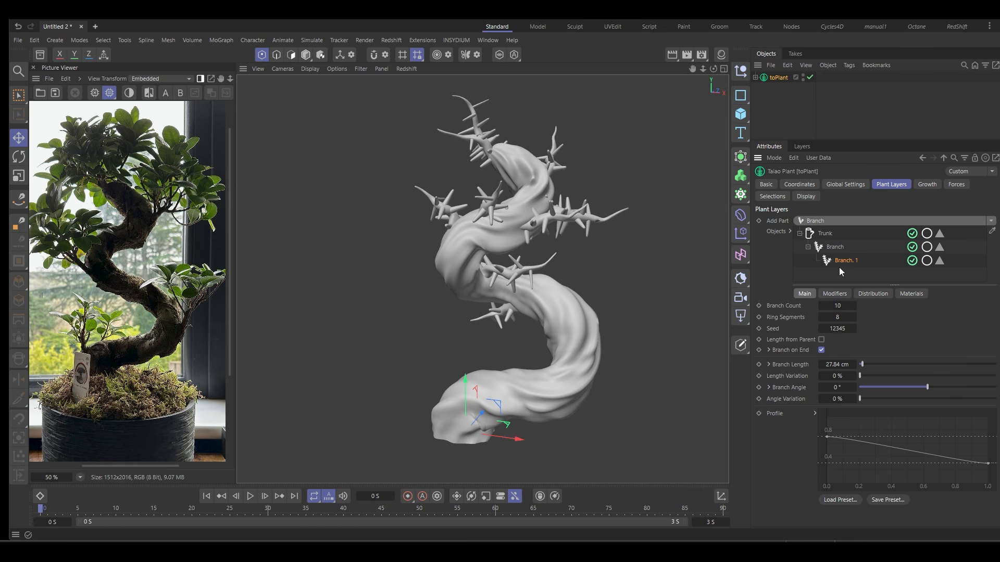
click(821, 350)
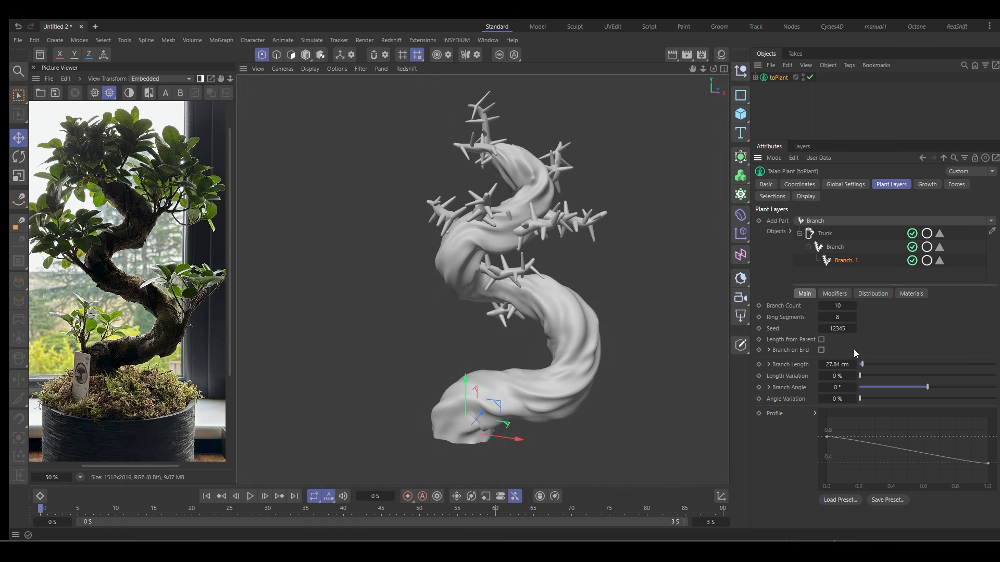
Reshape Branch. 1's Position Distribution curve to rise from zero at about 0.75 to full at 1.0
click(887, 294)
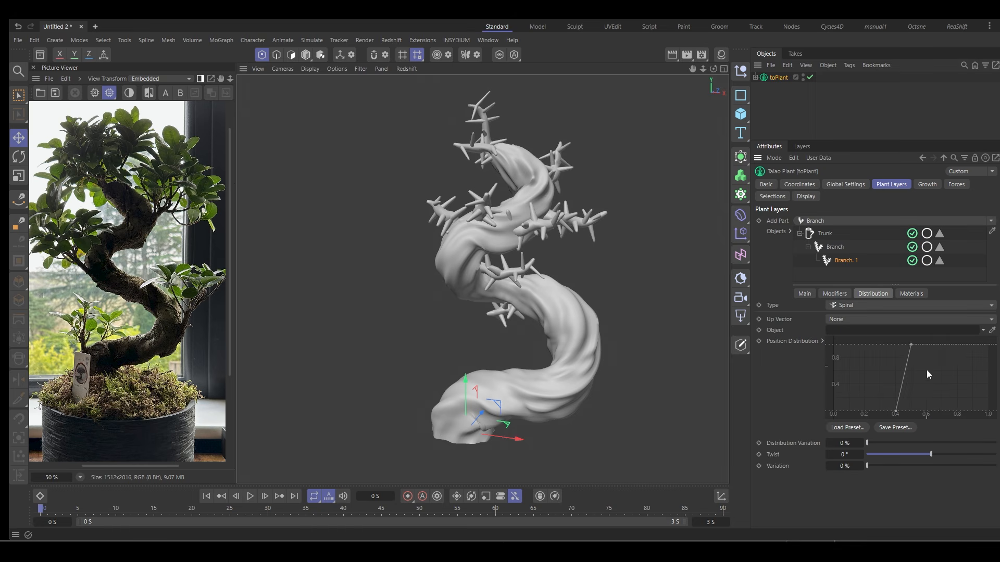
drag(909, 342, 997, 336)
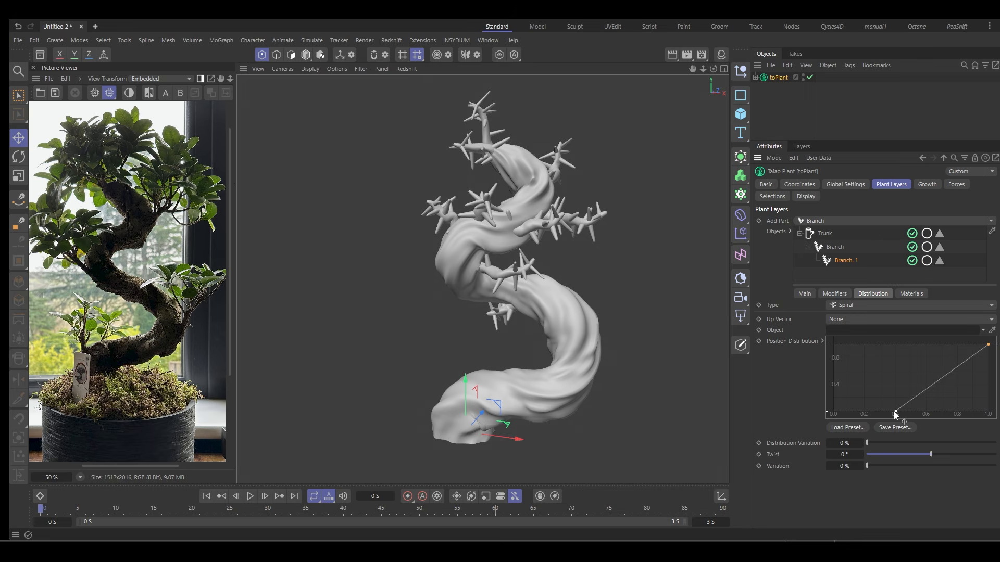
drag(896, 413, 949, 442)
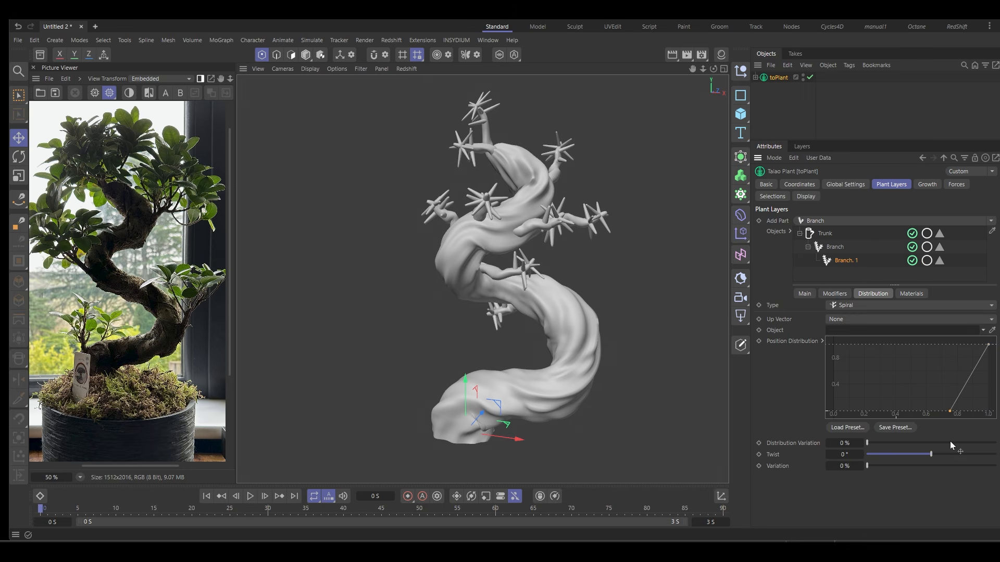
Set the plant's global Segment Resolution to 5 cm
click(850, 185)
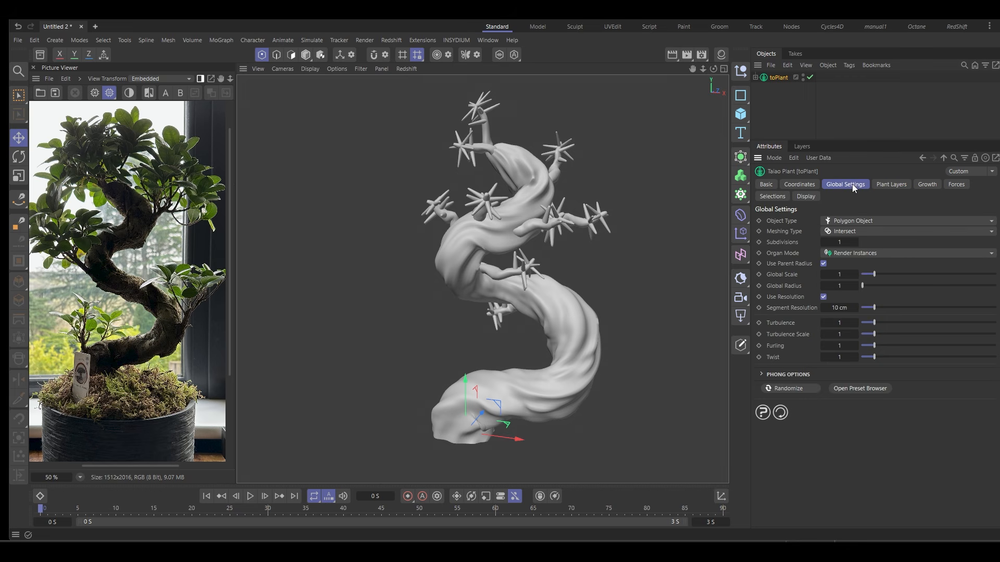
double_click(839, 307)
text(5)
key(Return)
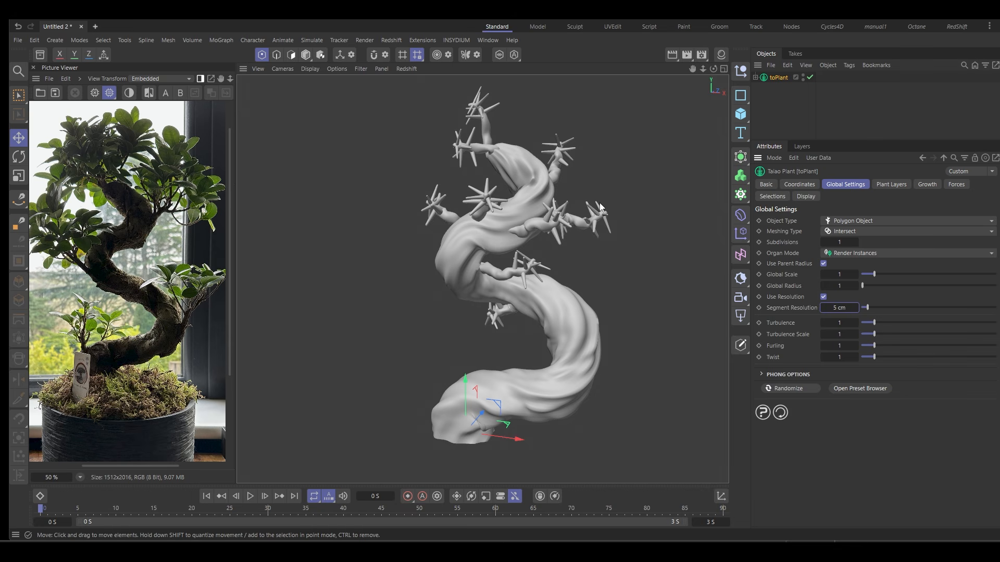
Set Branch. 1 to 5 branches, 54.2° Branch Angle, 73.9 cm Branch Length, 32.8% Length Variation and 19.9% Angle Variation
click(802, 186)
click(842, 187)
click(885, 185)
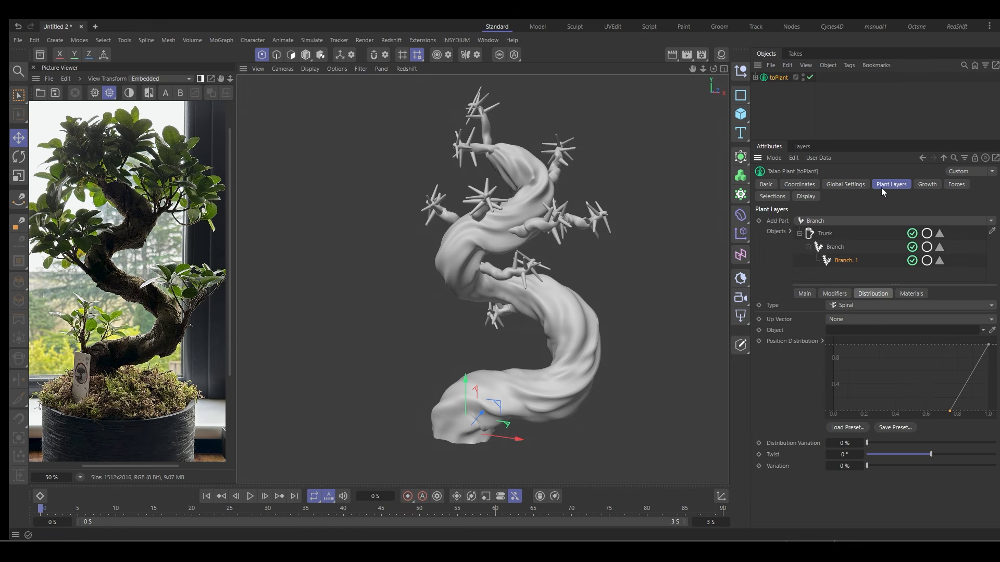
click(806, 294)
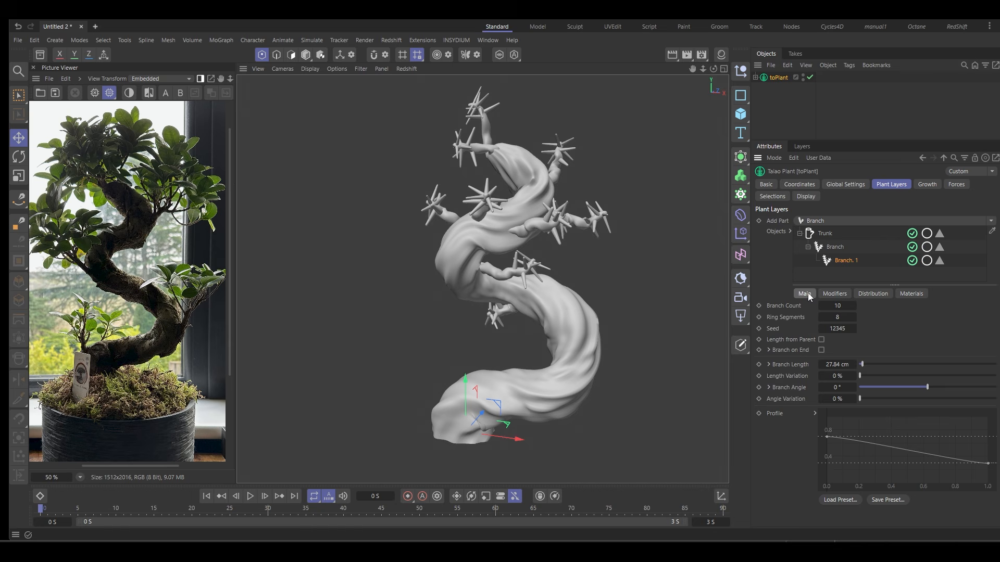
click(839, 306)
text(5)
key(Return)
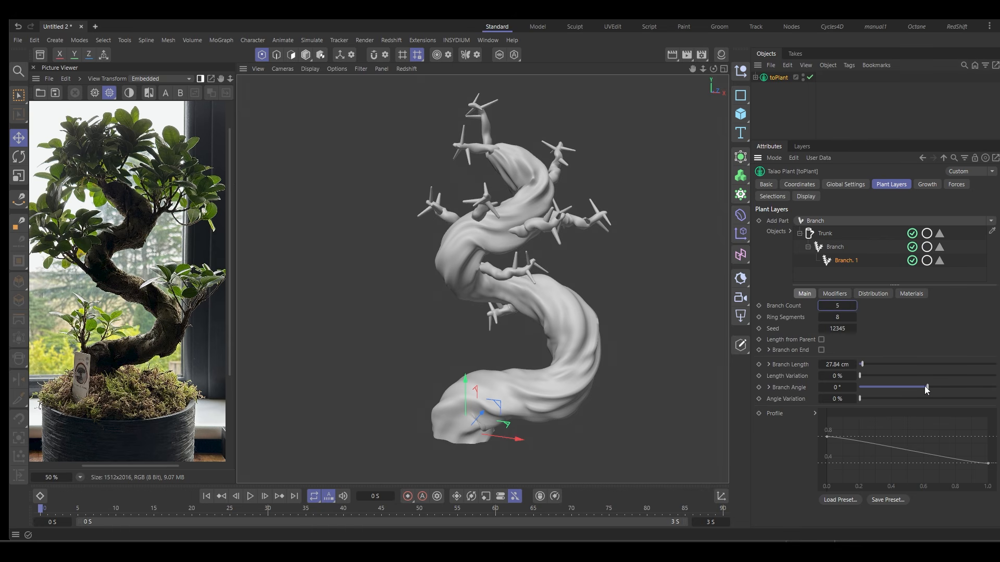
drag(932, 387, 970, 389)
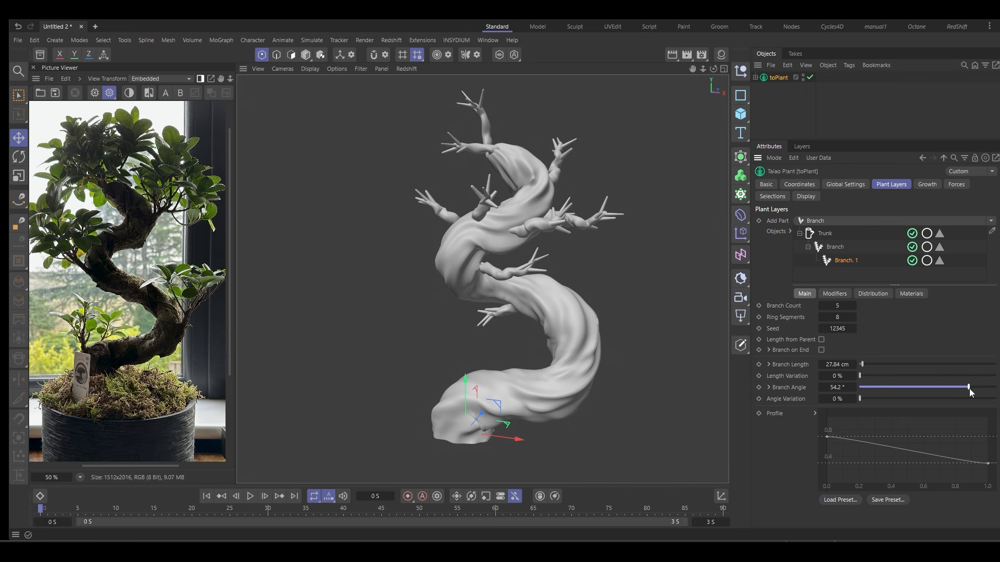
drag(862, 365, 887, 399)
Curve Branch. 1's Profile from about 0.5 at the start down to nearly zero at the end, and set Branch Angle to 56.9°
drag(988, 465, 966, 458)
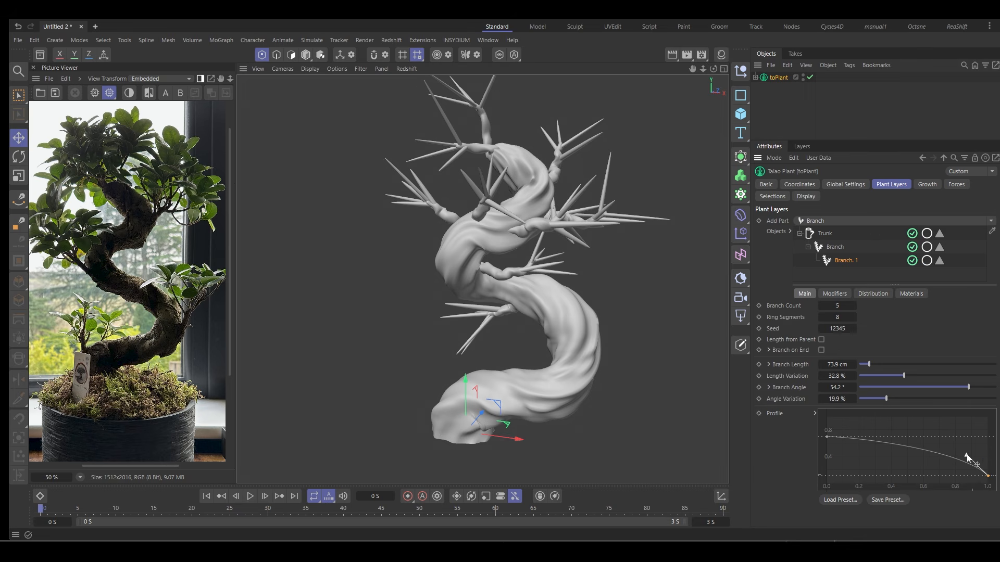
drag(828, 438, 827, 448)
drag(989, 476, 956, 470)
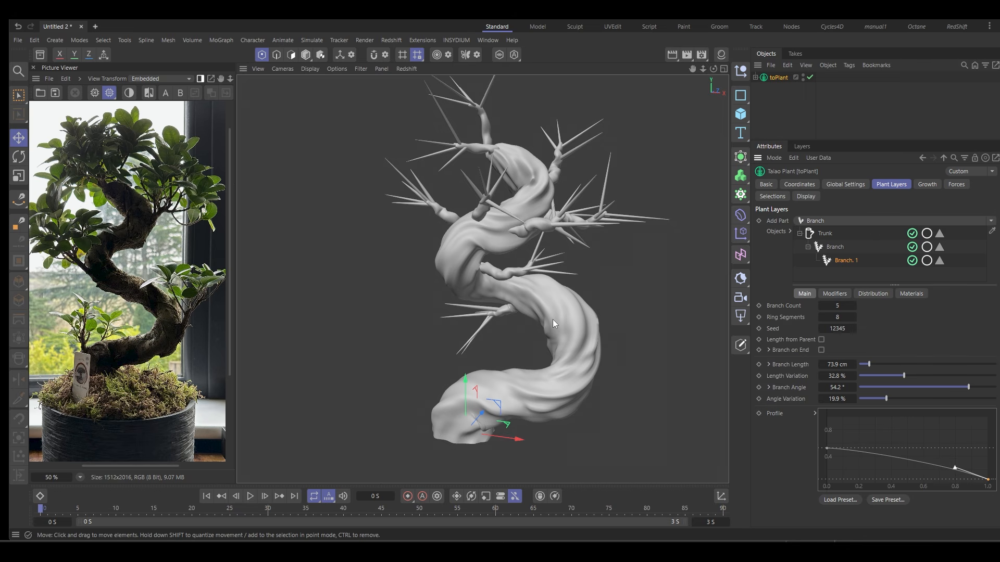
mouse_move(551, 319)
alt+mouse_down()
mouse_move(526, 332)
mouse_move(568, 316)
alt+mouse_up()
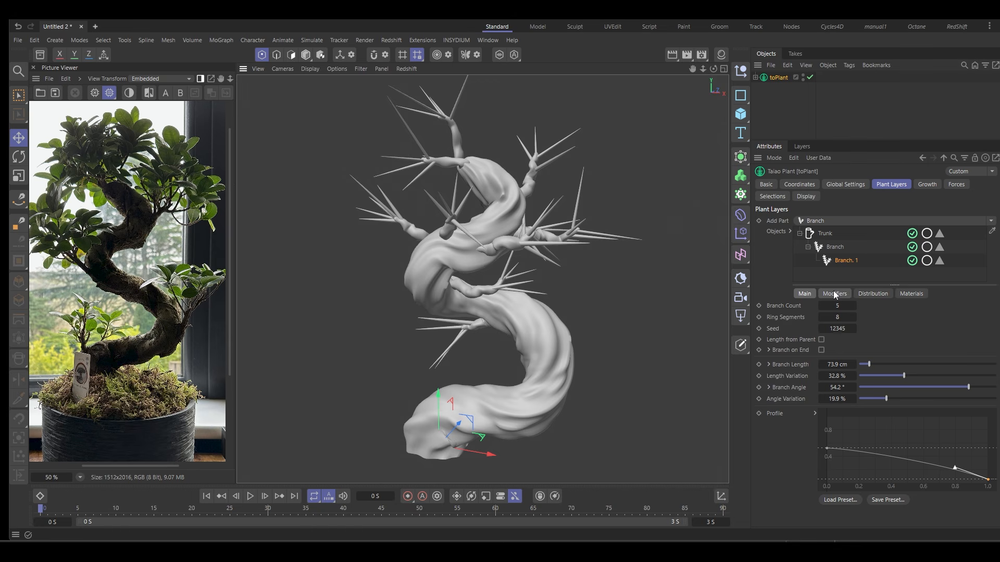
drag(967, 387, 971, 387)
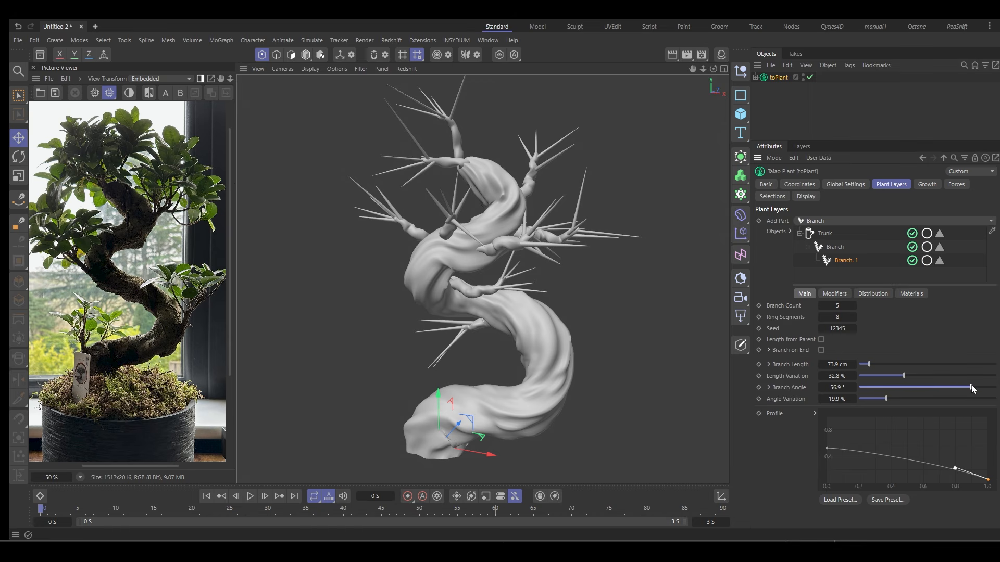
Add a Gravity modifier to Branch. 1 and set its Strength to -175.1% so the twigs bend upward
click(832, 294)
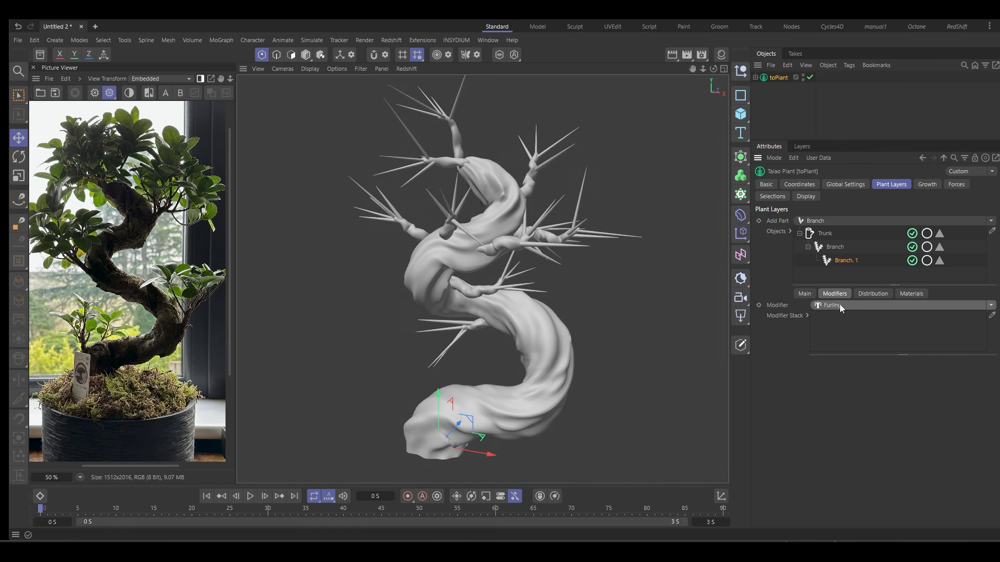
click(839, 305)
click(839, 354)
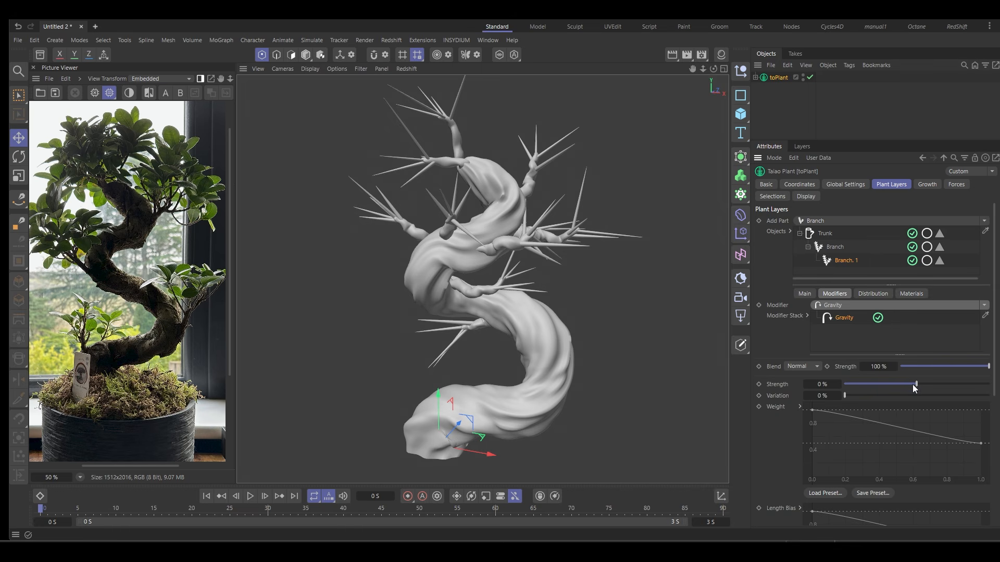
drag(913, 385, 752, 384)
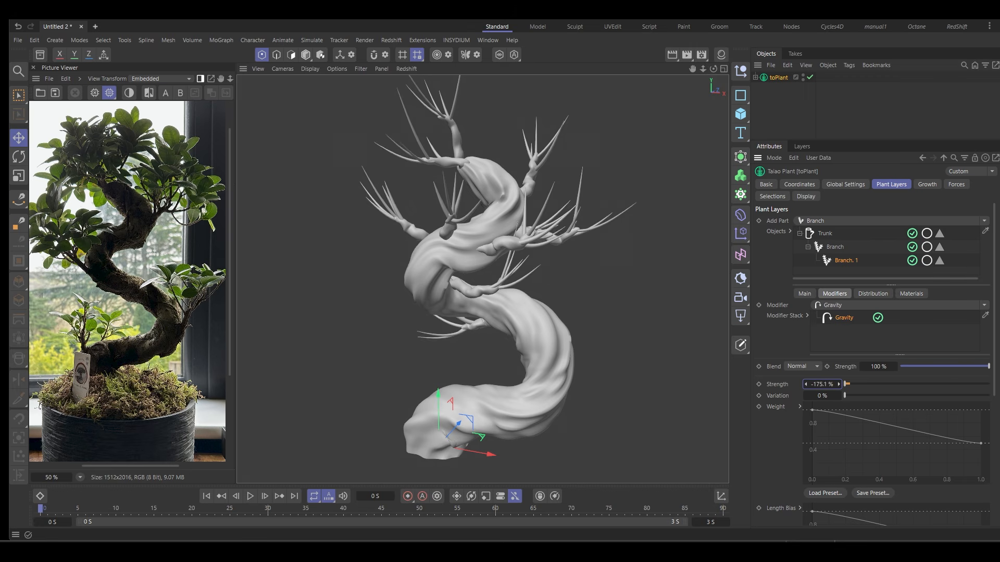
Set the Gravity modifier's Strength to -217.8% and Variation to 35.2%, and add a Turbulence modifier to Branch. 1
drag(838, 384, 896, 395)
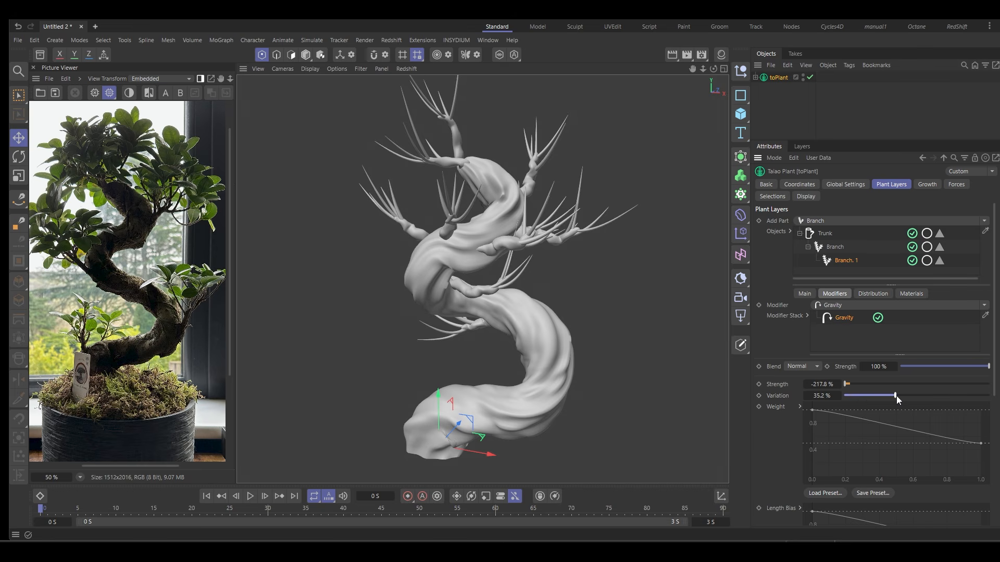
click(838, 305)
click(836, 331)
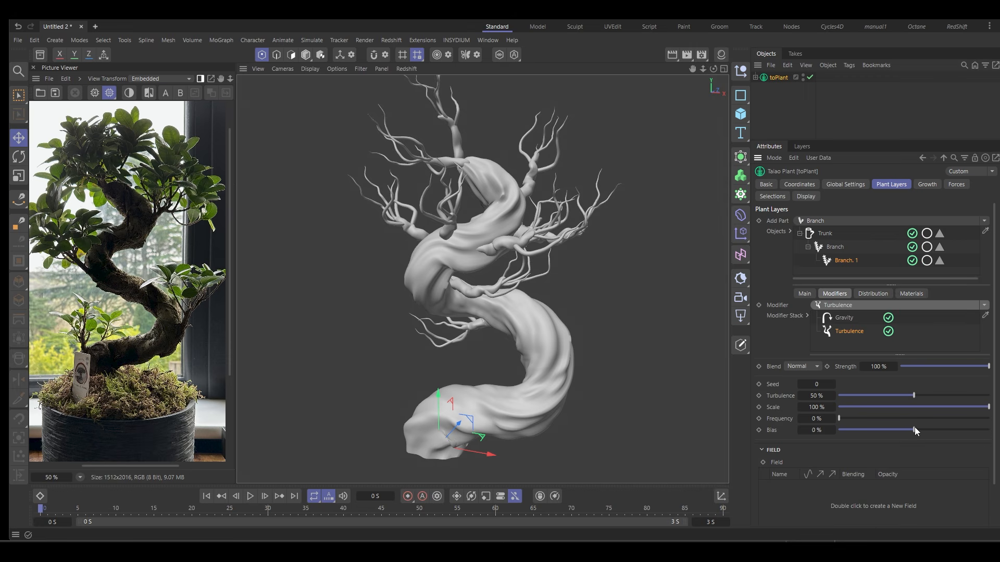
Set the Turbulence modifier's Bias to 9.6%, Scale to 150.1% and Seed to 2
drag(914, 429, 922, 430)
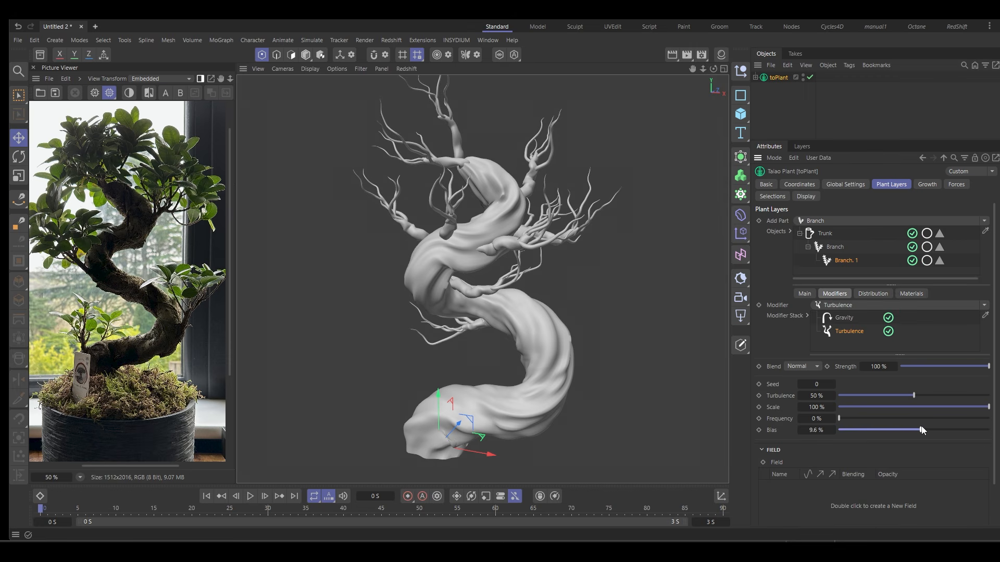
click(981, 406)
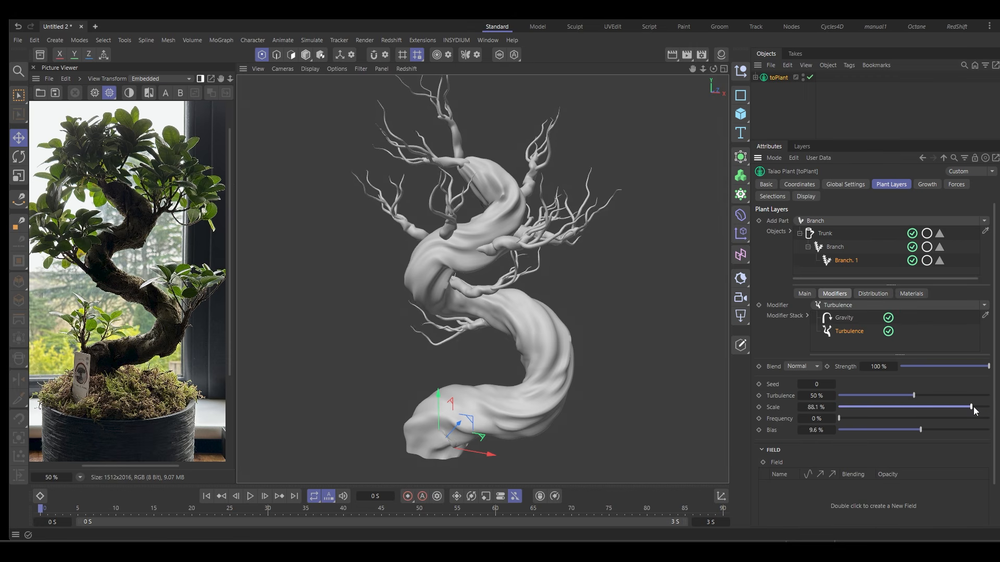
drag(813, 407, 838, 407)
click(834, 385)
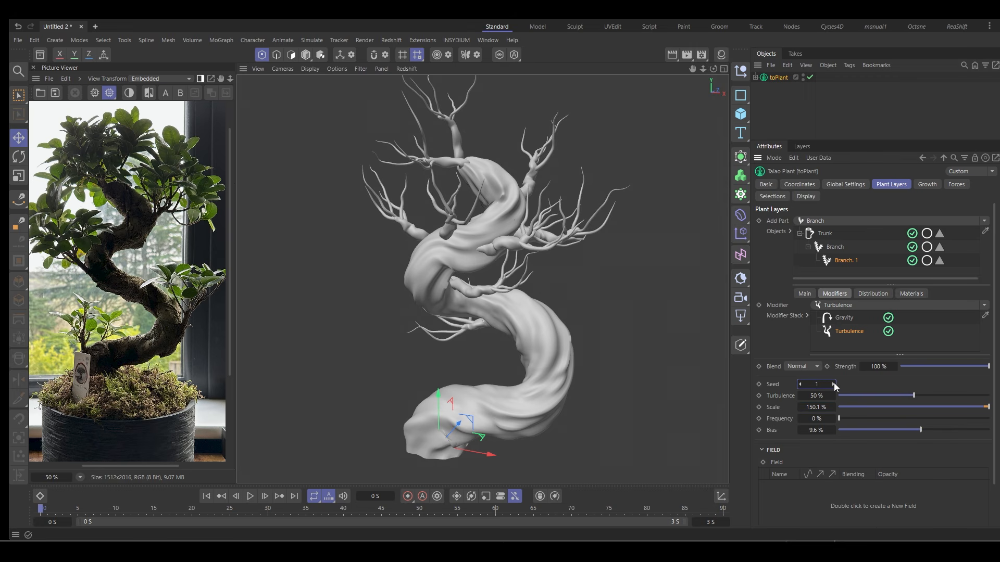
click(834, 384)
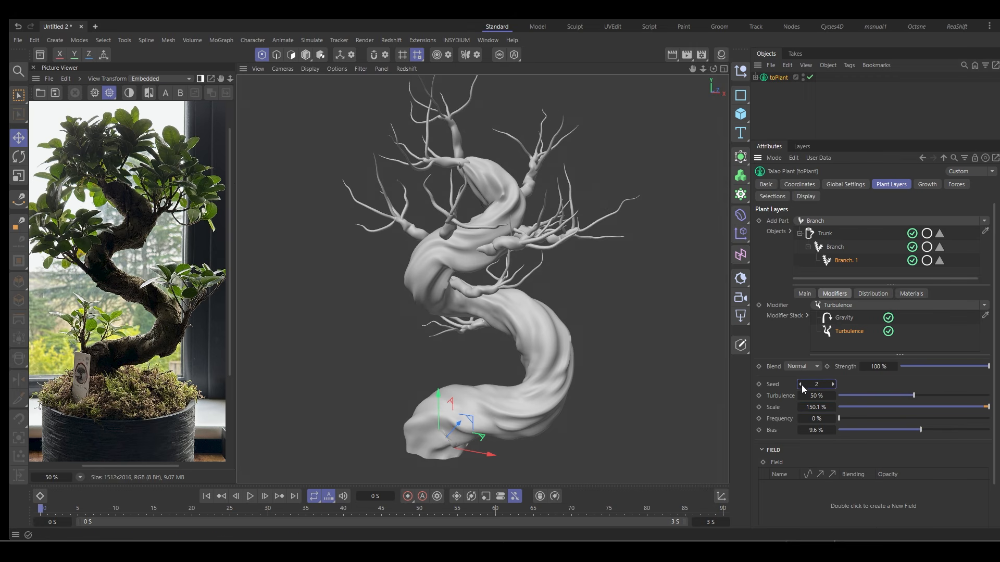
alt+drag(461, 323, 523, 308)
scroll(540, 300, down, 3)
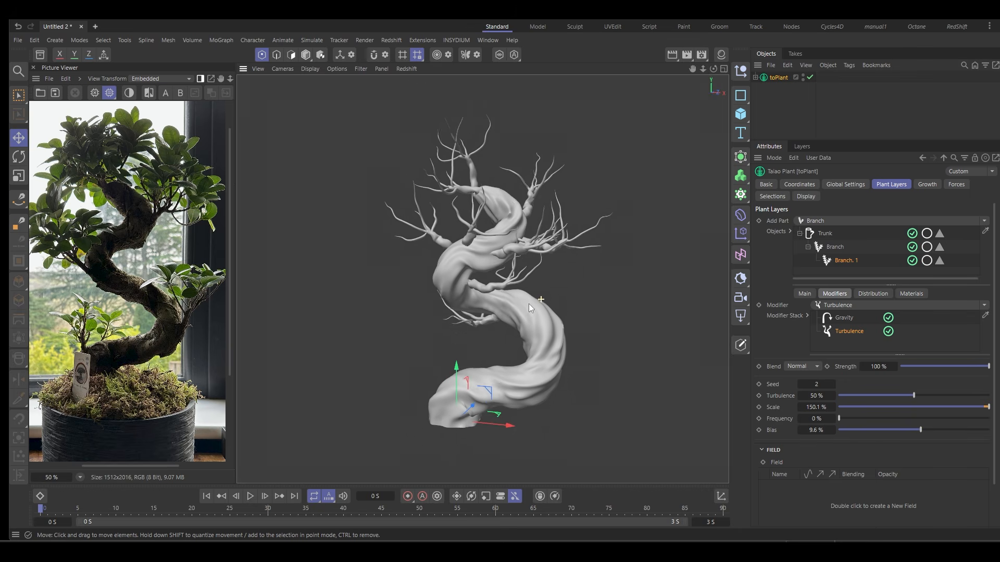
Disable the toPlant object and add a Taiao toLeaf object to the scene
click(789, 99)
click(809, 77)
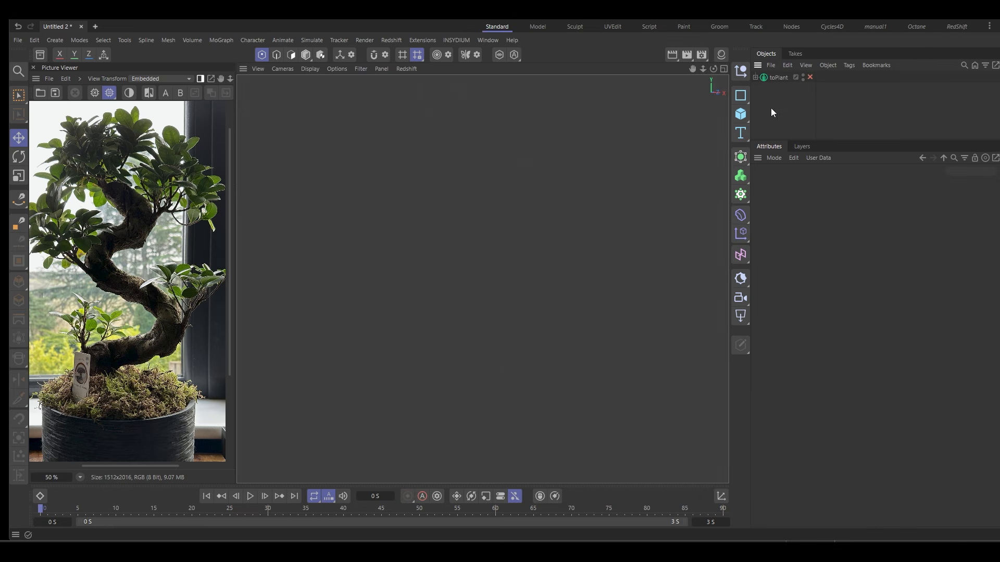
click(454, 41)
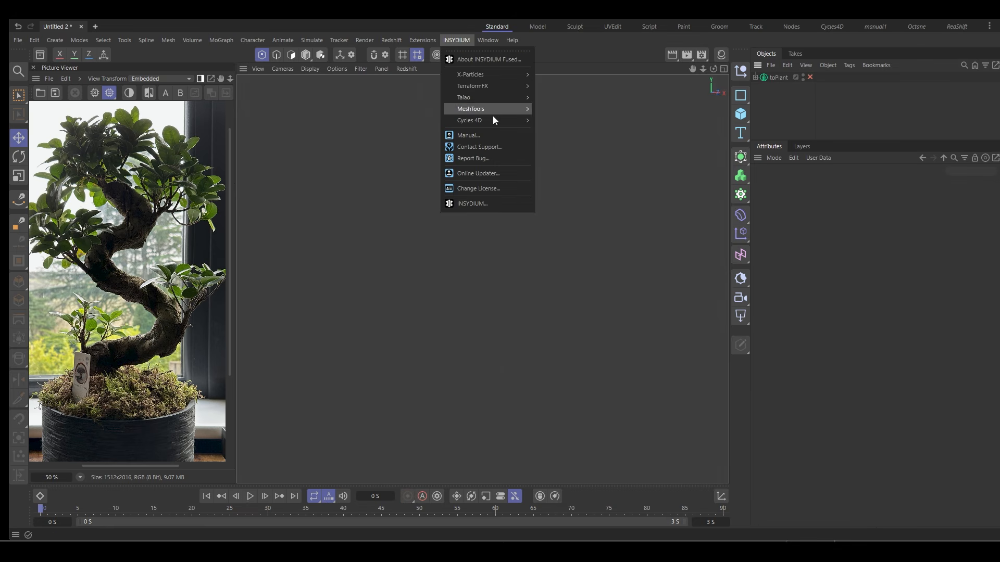
mouse_move(491, 96)
click(567, 137)
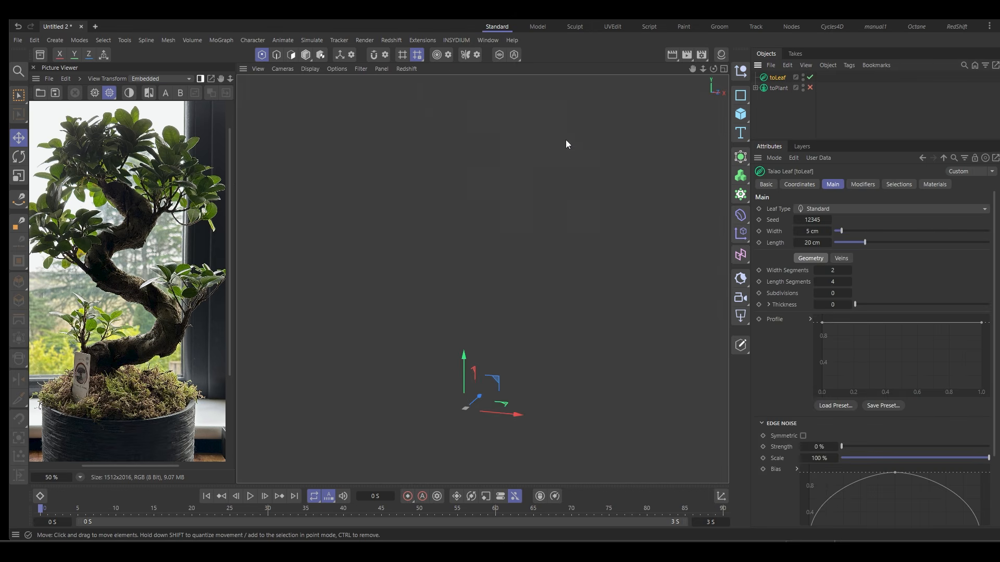
Frame the new leaf in the viewport and switch its display to Gouraud shading with lines
alt+drag(508, 334, 570, 296)
alt+right_drag(569, 292, 617, 288)
key(s)
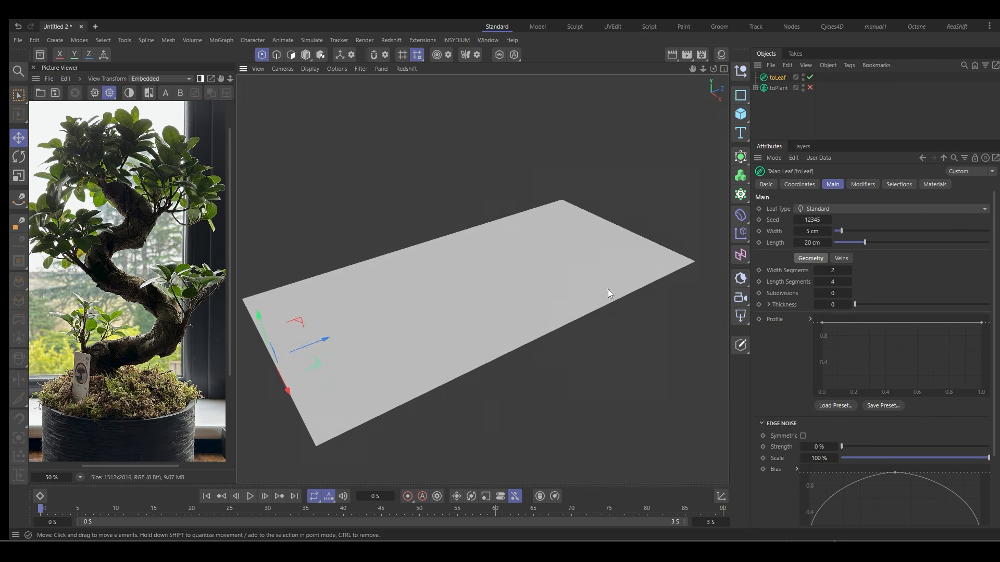
mouse_move(514, 317)
alt+mouse_down()
mouse_move(497, 300)
mouse_move(518, 303)
alt+mouse_up()
key(n)
key(b)
alt+right_drag(518, 303, 489, 308)
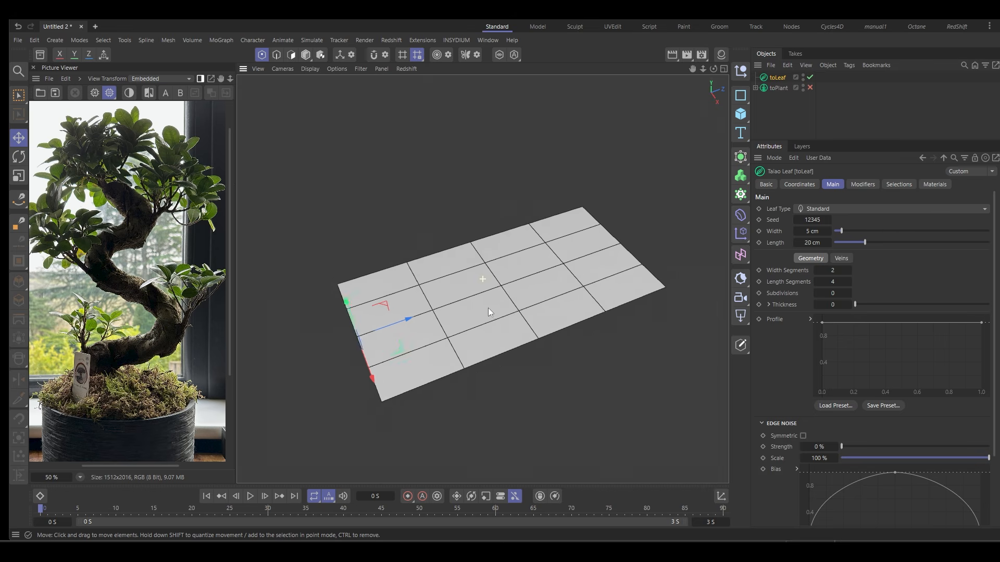
alt+middle_drag(489, 308, 462, 303)
Set the leaf's Length Segments to 12 and Subdivisions to 1
drag(833, 281, 851, 281)
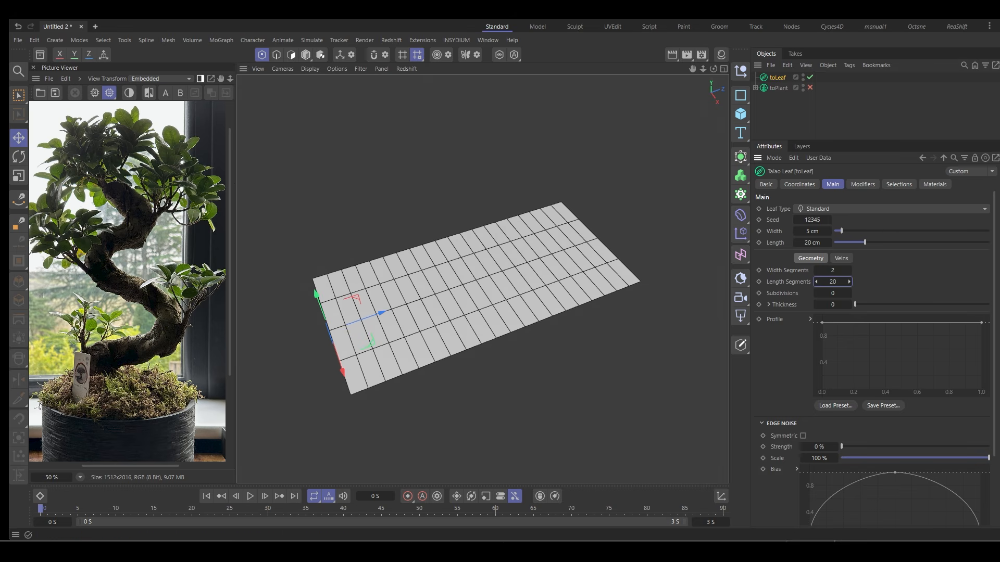
double_click(835, 281)
text(12)
key(Return)
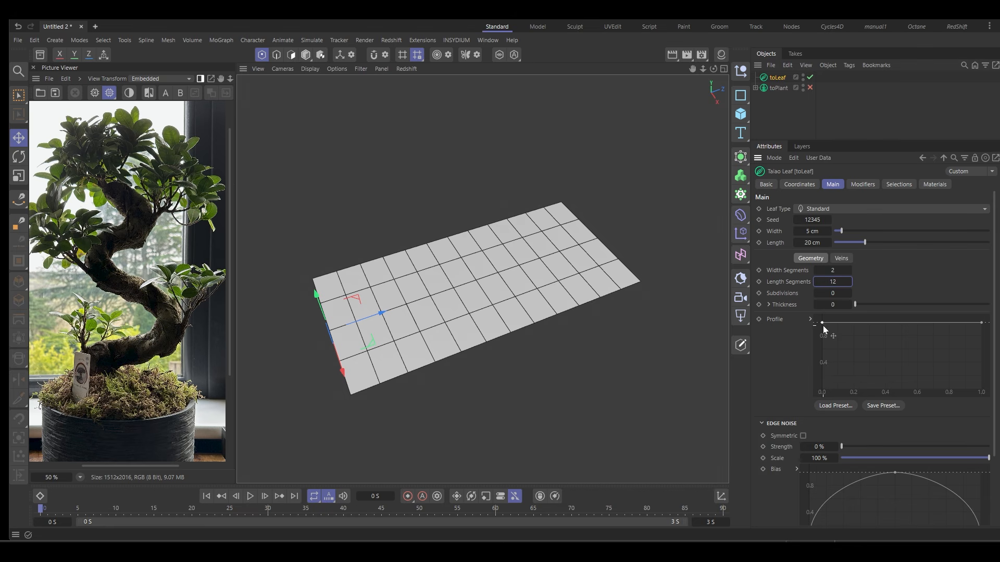
click(850, 293)
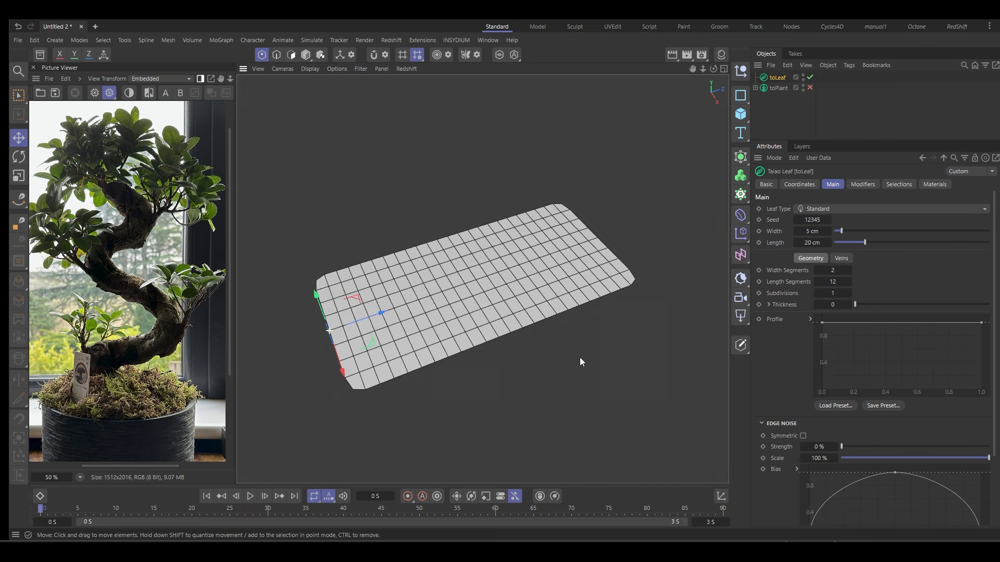
alt+drag(580, 360, 544, 373)
alt+middle_drag(557, 380, 551, 342)
alt+drag(580, 351, 576, 331)
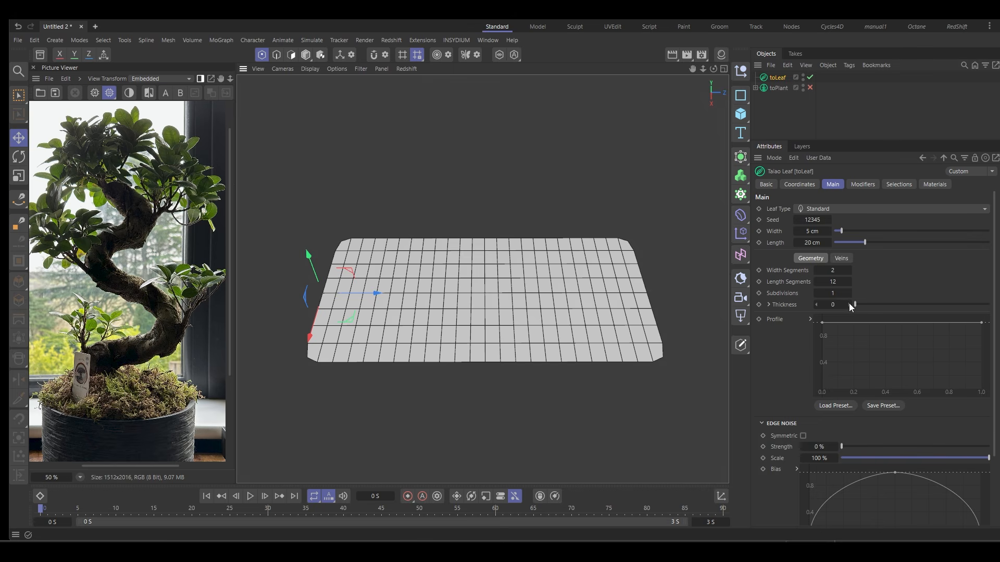
Set the leaf's Thickness to 1
drag(849, 303, 865, 304)
alt+drag(655, 328, 625, 337)
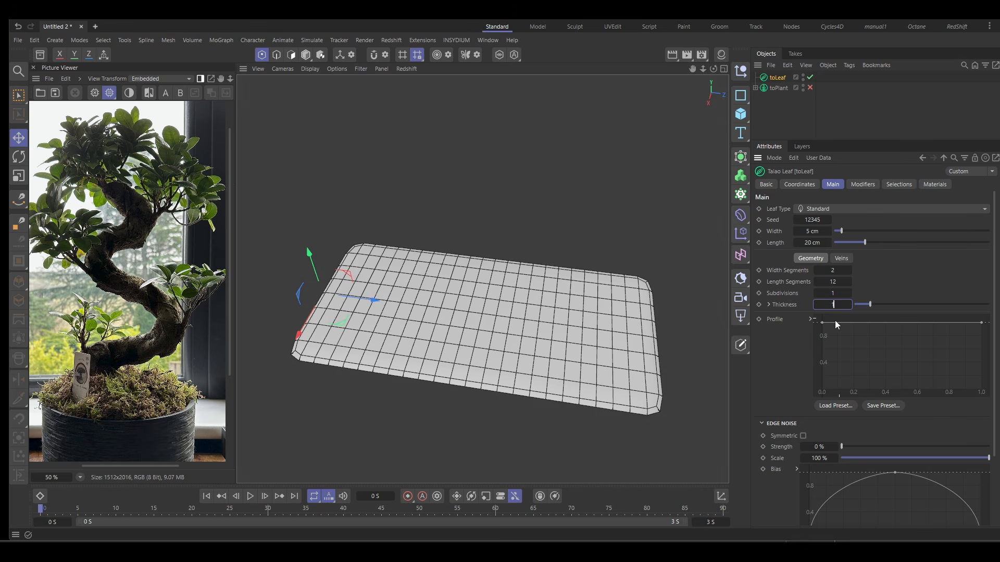
key(Return)
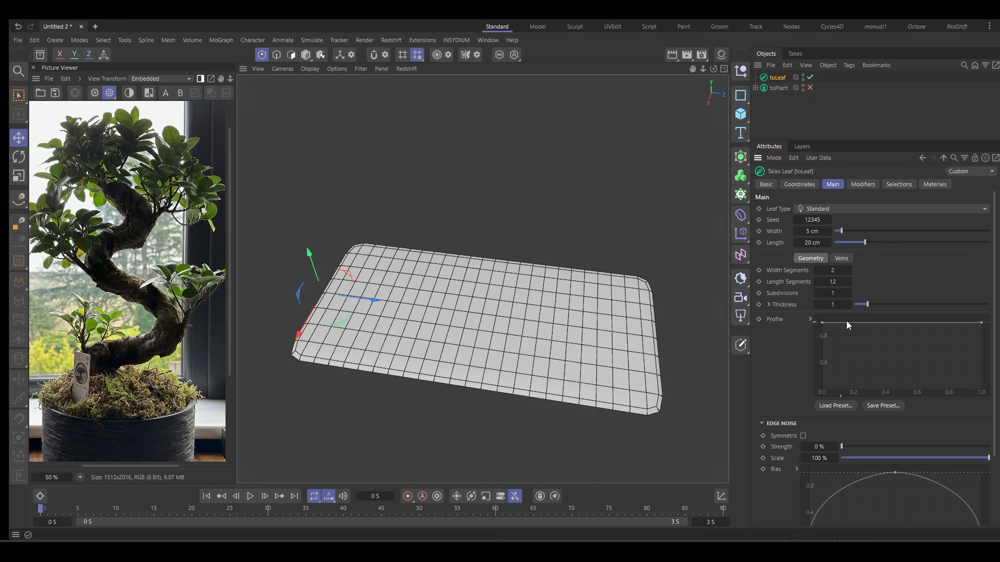
Enlarge the reference photo's foliage to 90% and shape the leaf Profile into a bell with zero-width ends and a full-width middle
scroll(163, 184, up, 4)
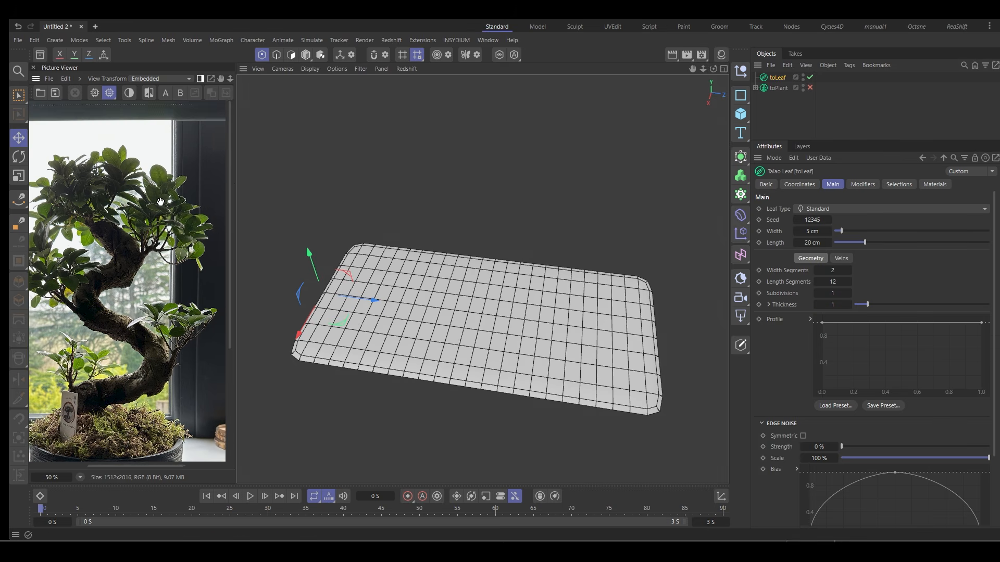
drag(173, 212, 157, 229)
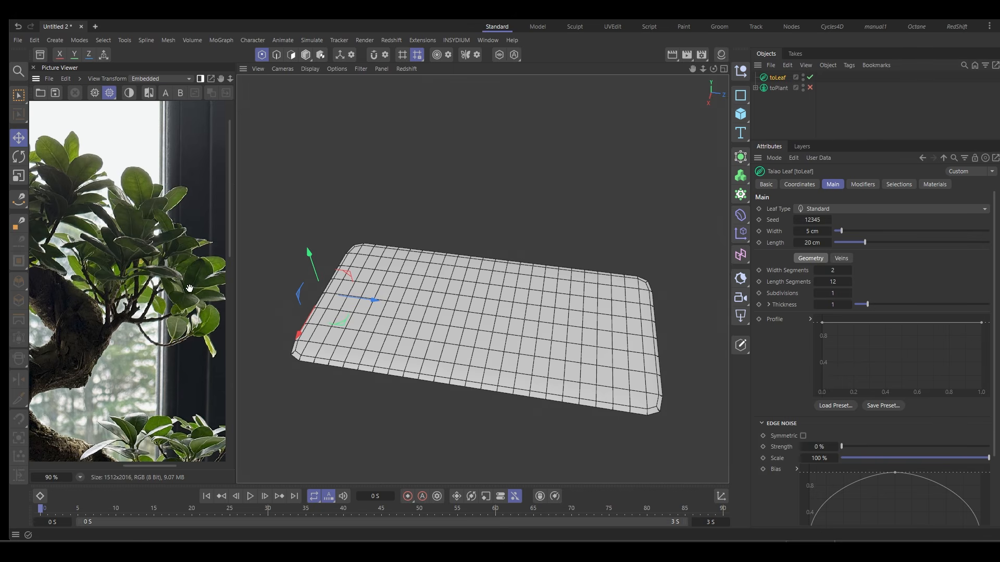
drag(190, 288, 186, 270)
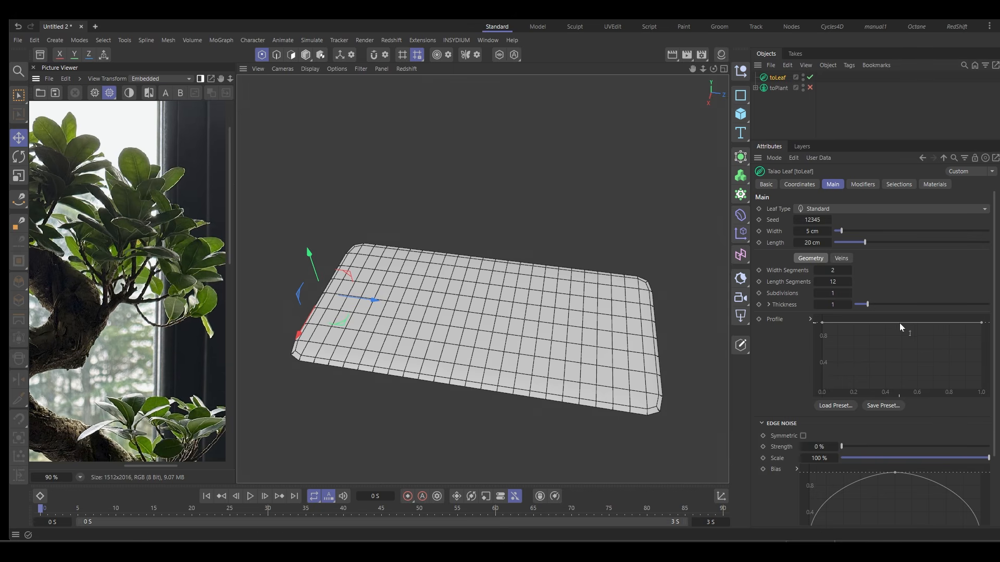
drag(900, 323, 936, 329)
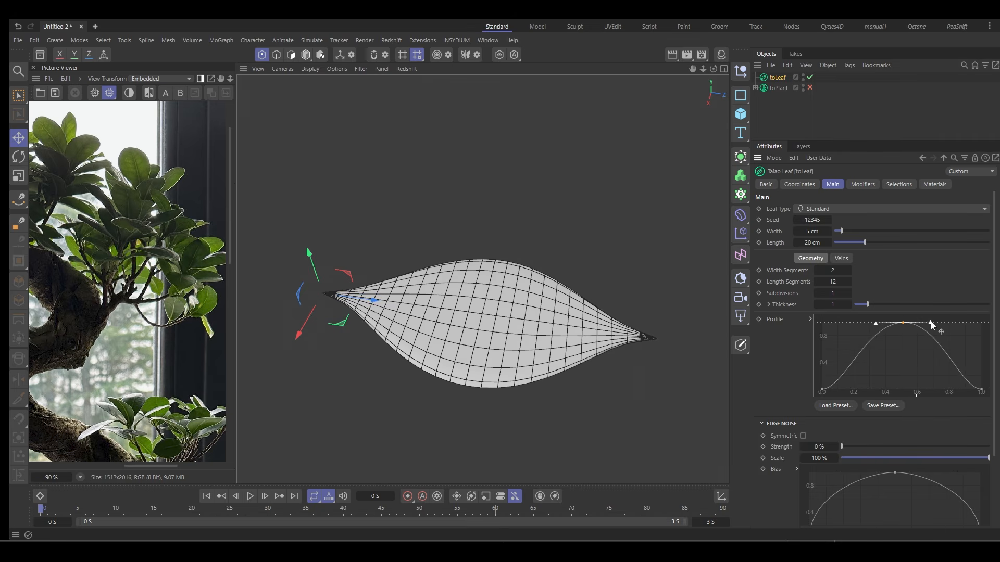
Adjust the Profile curve's end tangents so the leaf widens evenly from its base and closes in a blunt, rounded tip
click(981, 390)
drag(965, 390, 968, 369)
drag(838, 390, 838, 371)
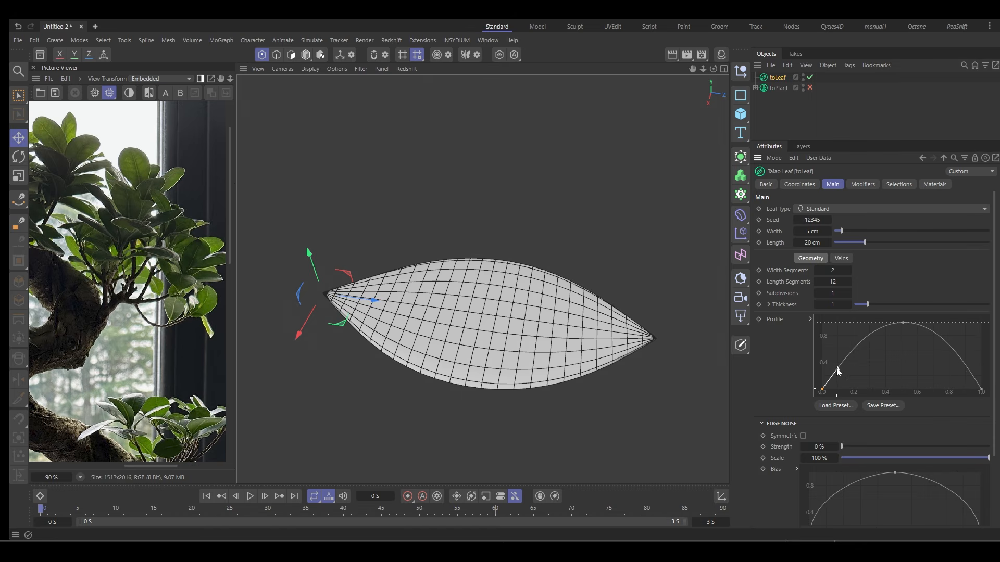
click(902, 322)
click(981, 389)
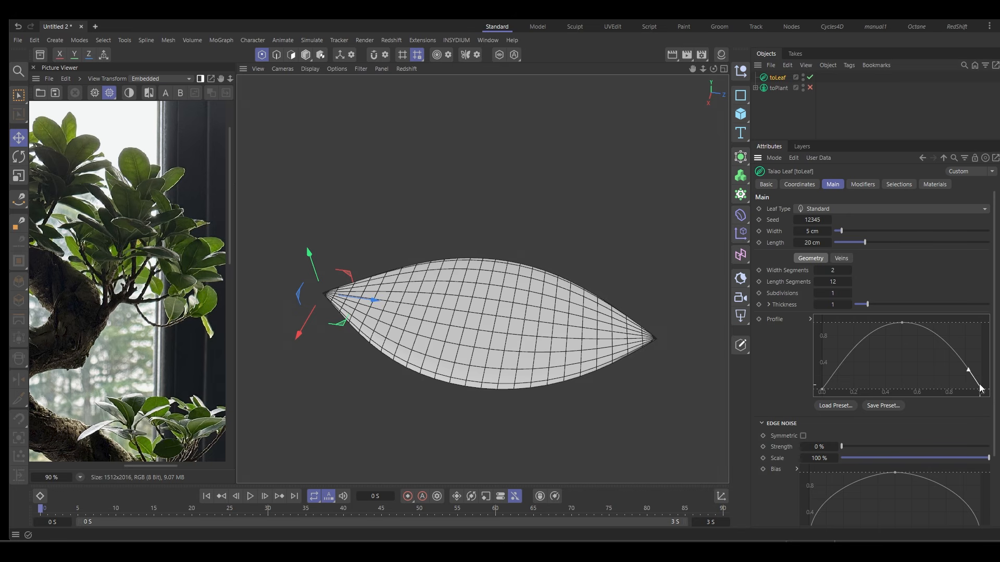
drag(969, 372, 986, 367)
alt+drag(445, 321, 538, 415)
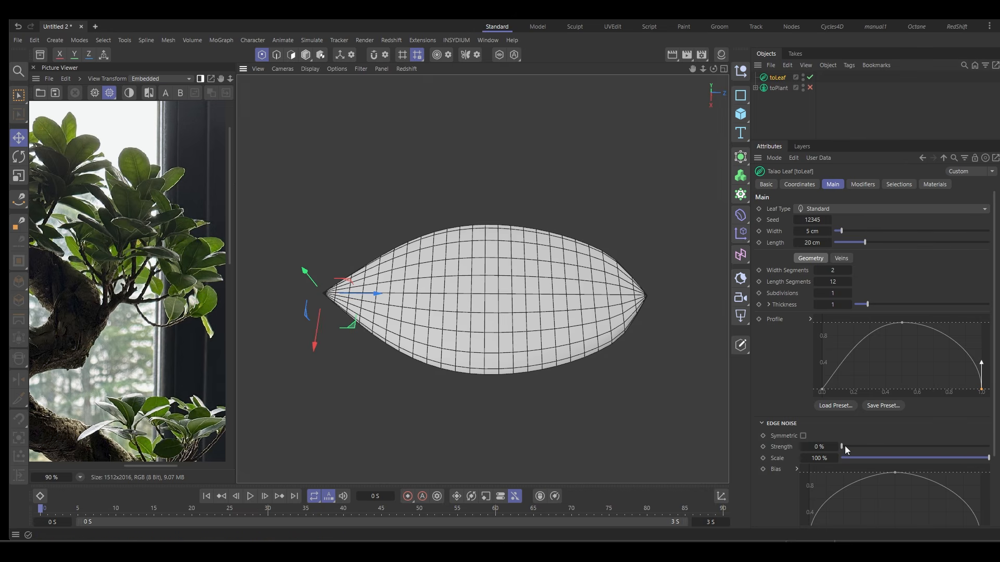
Set the leaf's Edge Noise Strength to 14.9% and Scale to 53%
drag(844, 446, 863, 447)
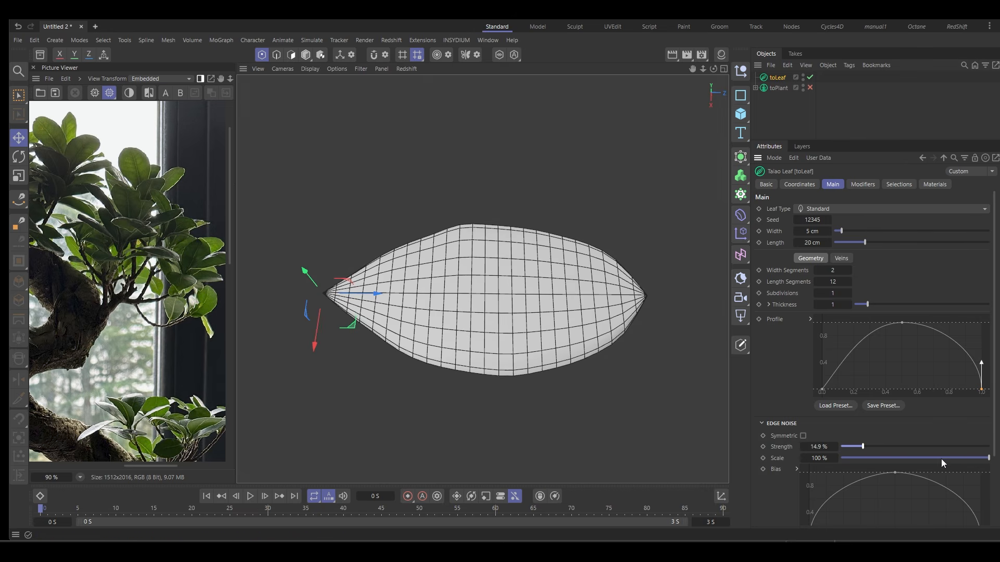
drag(941, 459, 920, 468)
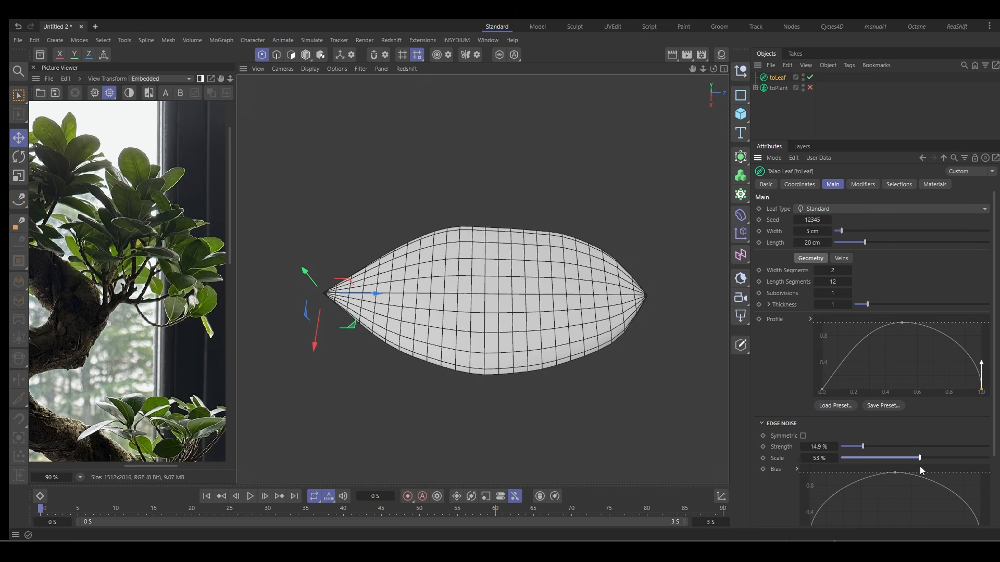
alt+drag(520, 388, 595, 348)
scroll(595, 348, down, 3)
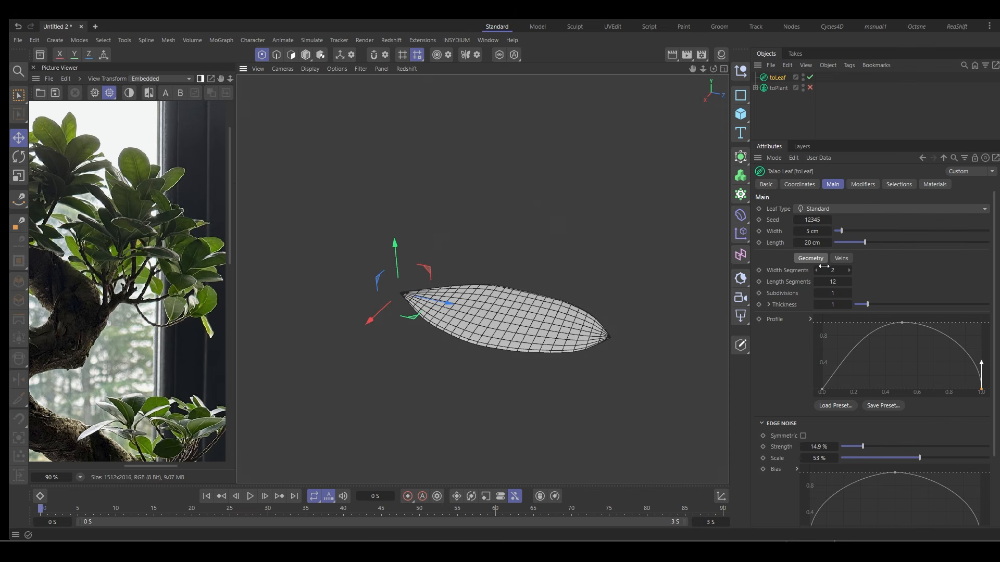
Add a Midvein layer to the leaf and curve its Profile from full at the base down to zero at the tip
click(841, 258)
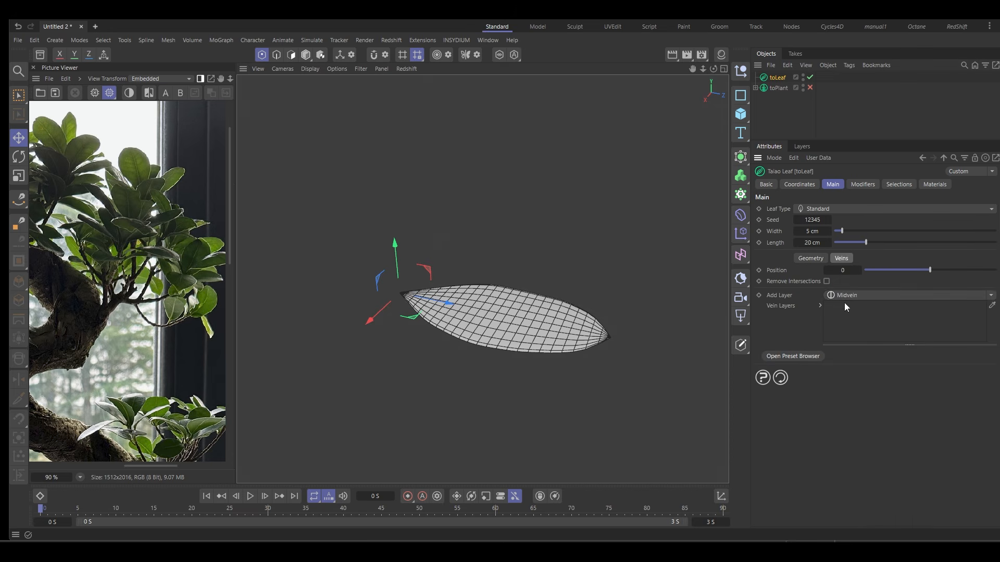
click(855, 295)
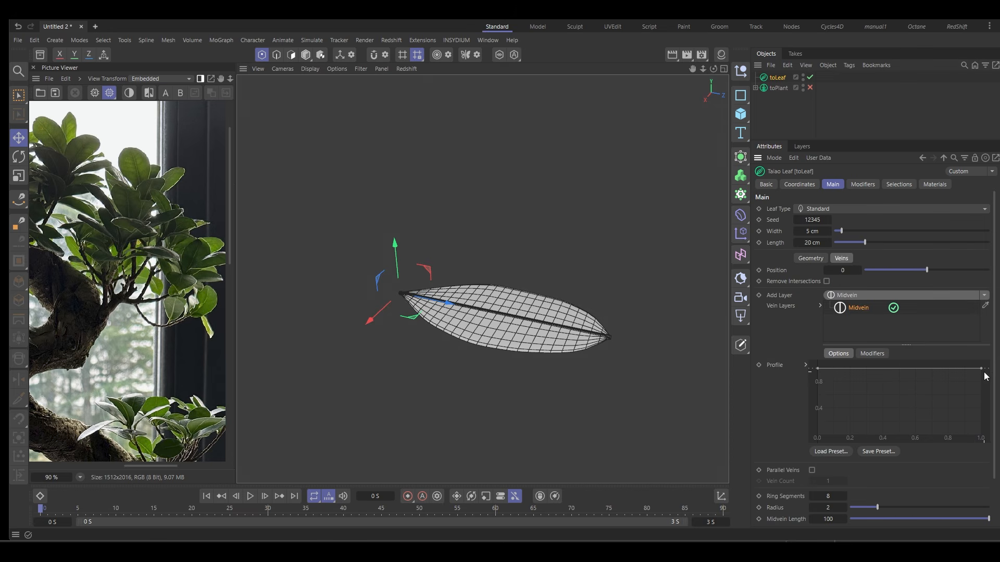
drag(981, 368, 969, 402)
scroll(504, 329, up, 3)
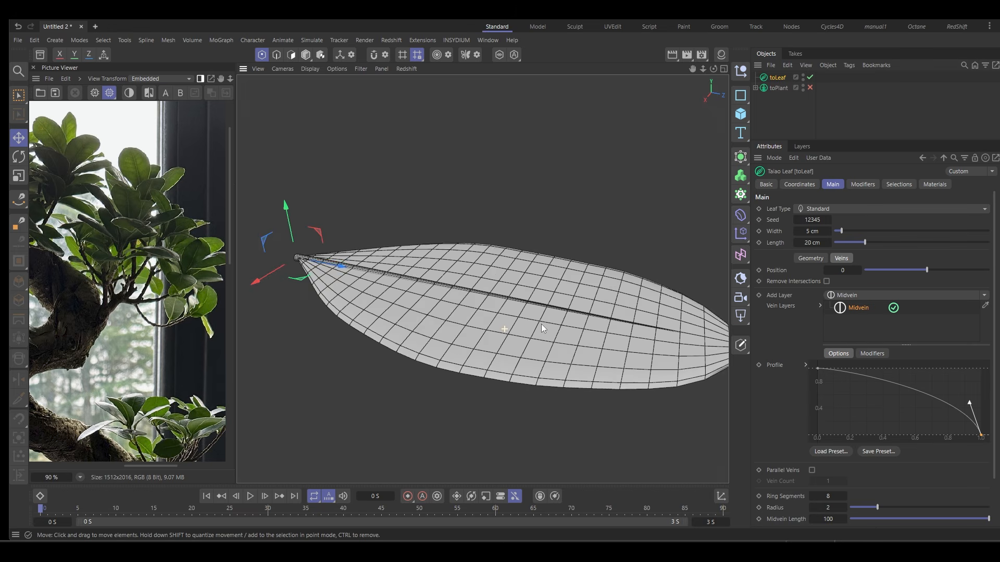
scroll(541, 324, up, 1)
alt+middle_drag(545, 323, 511, 302)
scroll(511, 303, down, 5)
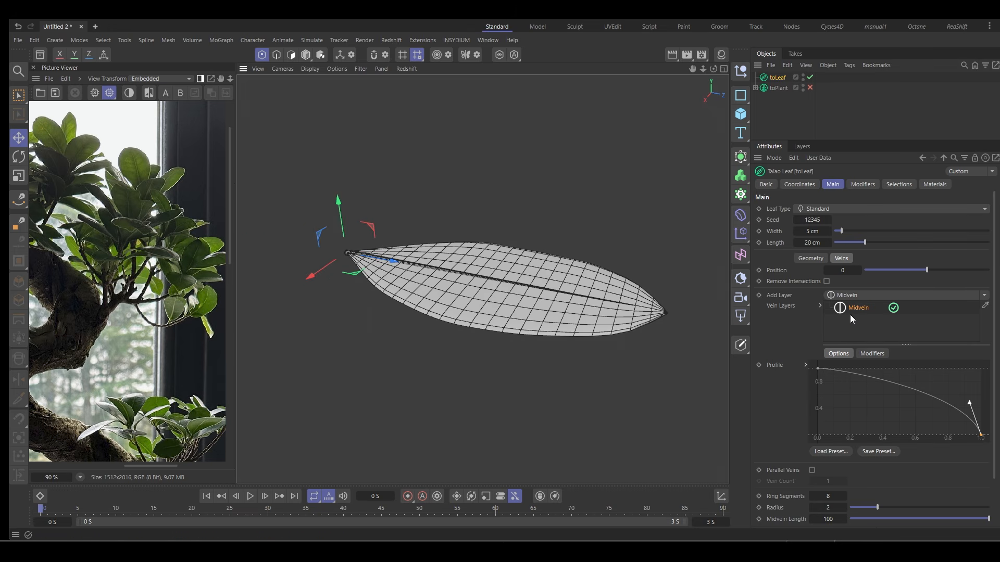
Add a Lateral Vein layer under the Midvein and curve its Profile down to zero at the end
click(858, 296)
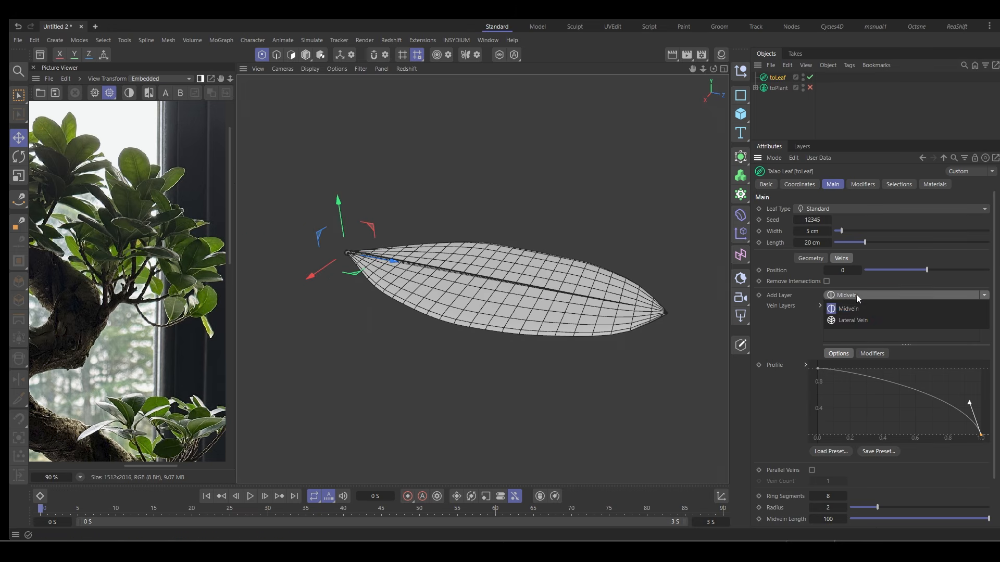
click(862, 320)
alt+drag(627, 330, 571, 369)
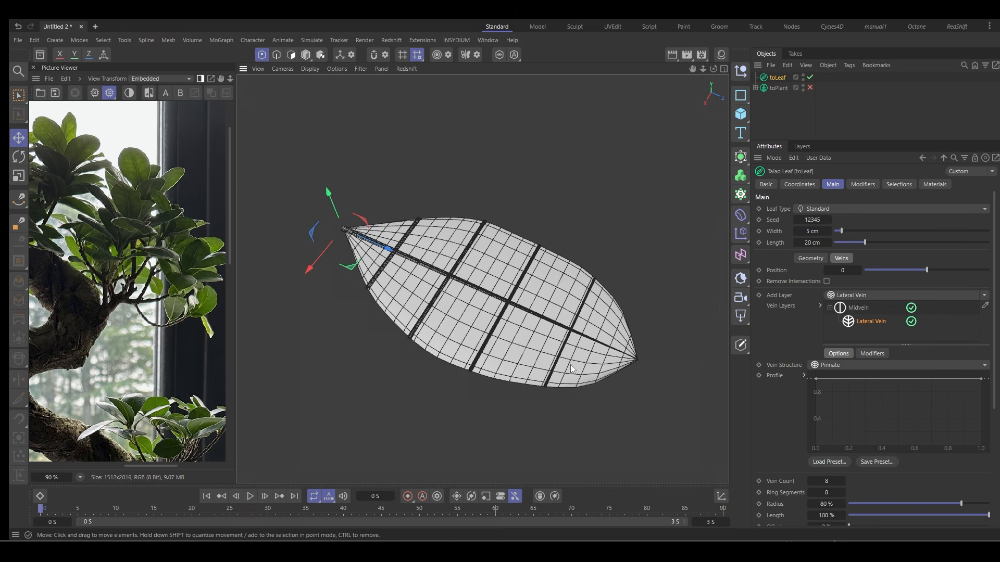
drag(982, 382, 952, 410)
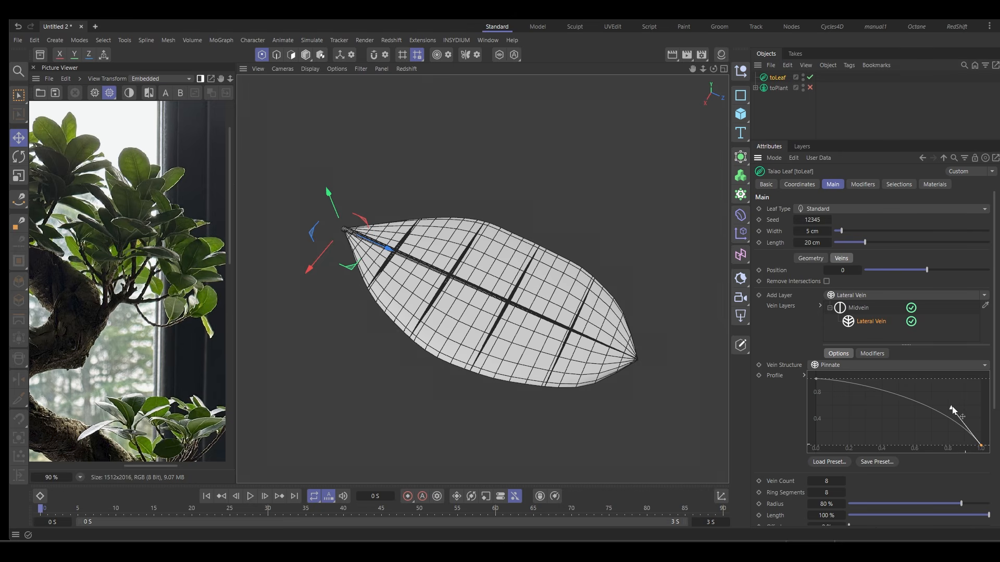
Set the Lateral Vein's Angle to 55.3°, Offset to 52.8% and Vein Count to 16
middle_drag(765, 456, 764, 361)
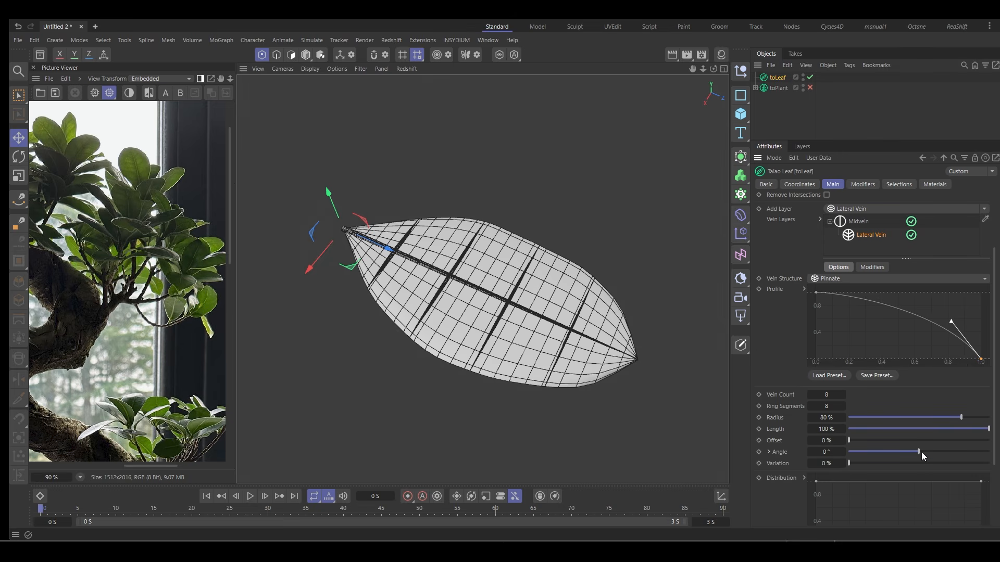
drag(922, 452, 962, 457)
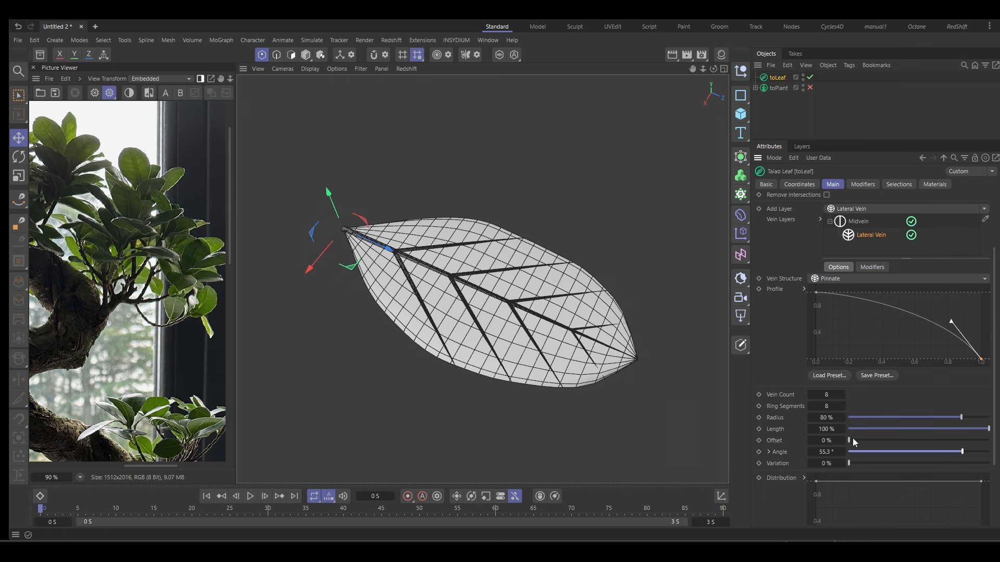
middle_drag(119, 174, 129, 192)
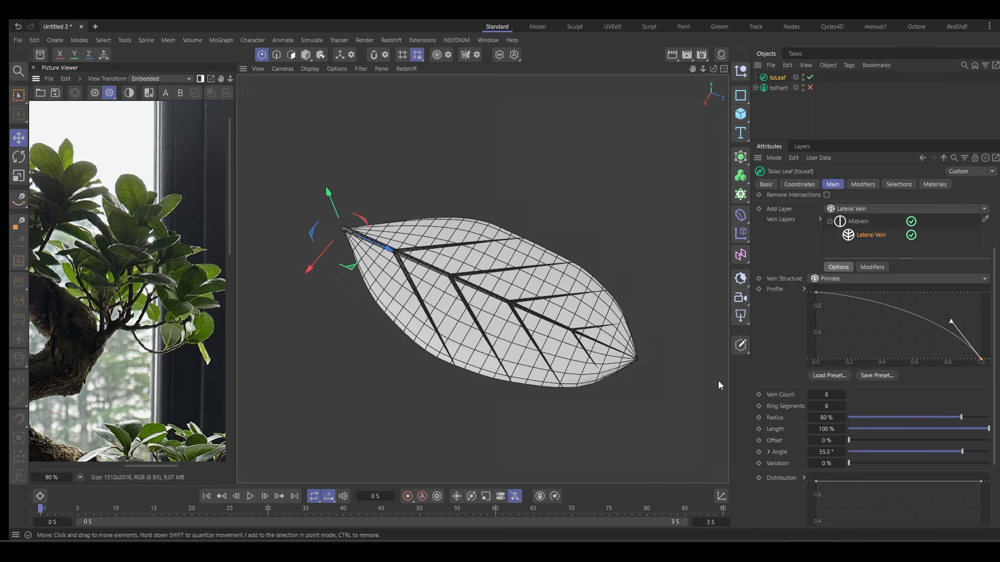
drag(853, 440, 922, 440)
drag(827, 395, 849, 395)
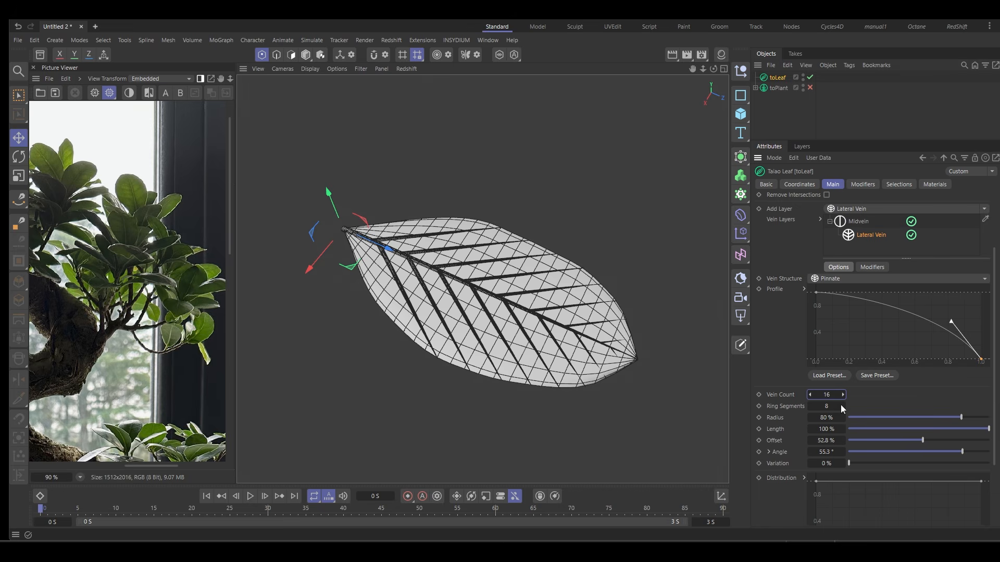
Curve the Bias of the Lateral Vein's Angle so it rises from near zero at the start to full at the end
click(769, 452)
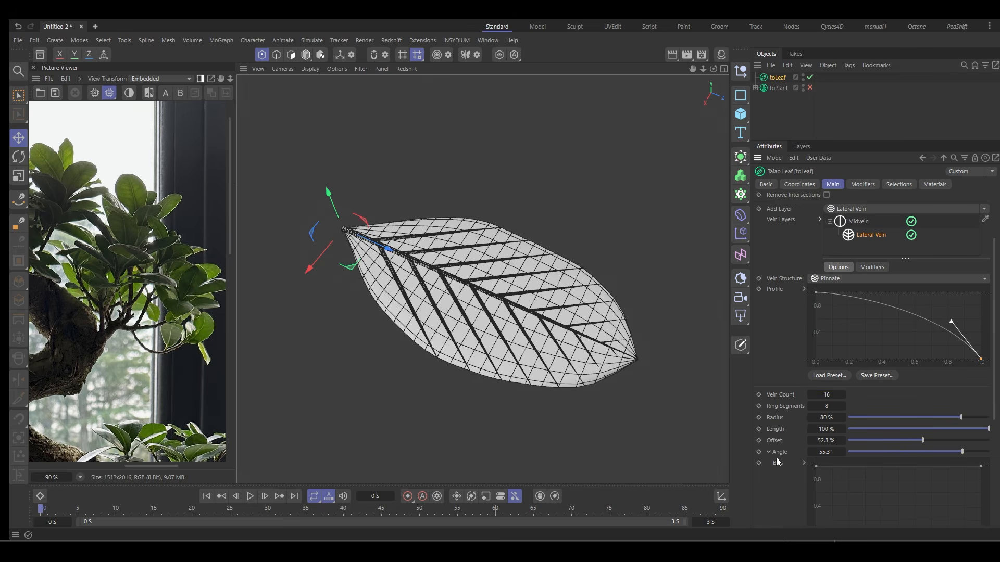
scroll(796, 417, down, 3)
drag(817, 371, 786, 499)
drag(792, 334, 789, 362)
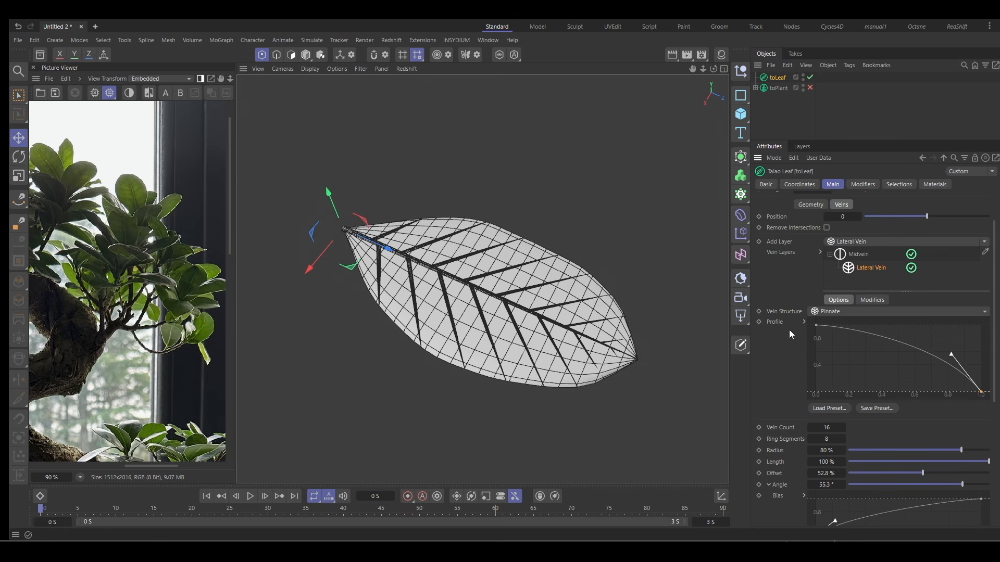
Add a Bend modifier to the Lateral Vein with an Angle of 19.7° and a Bias of 51.8%
click(875, 301)
click(865, 366)
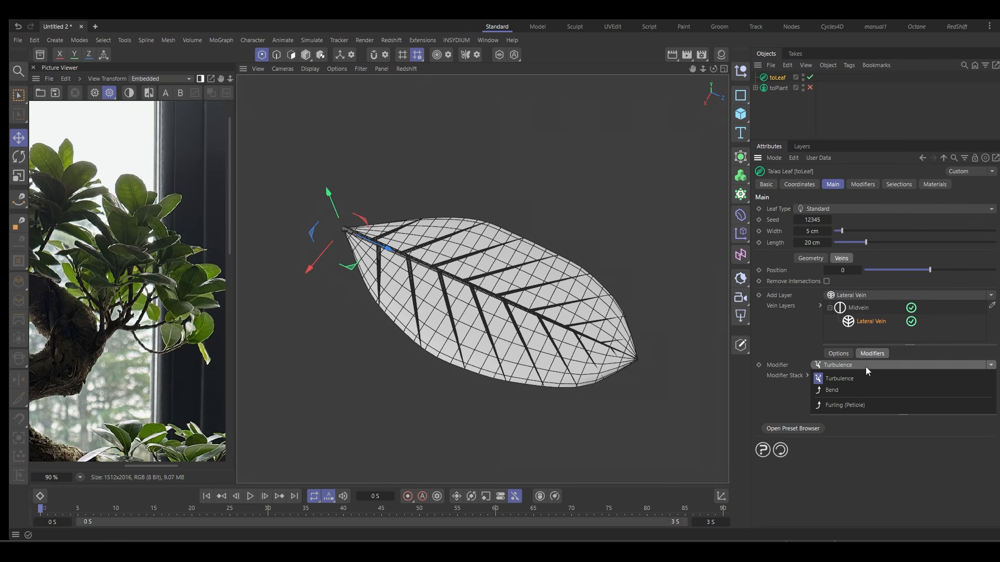
click(866, 390)
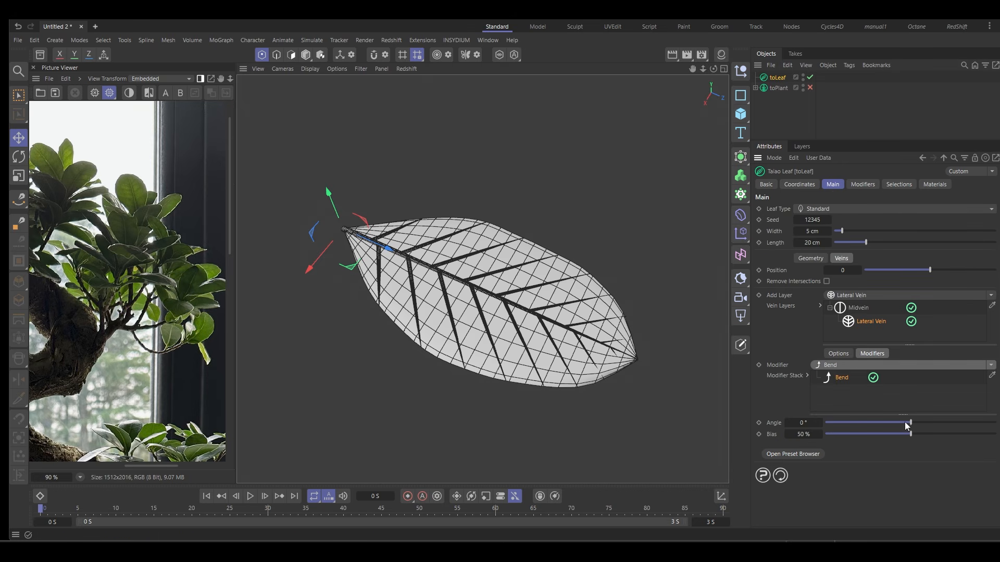
mouse_move(905, 423)
mouse_down()
mouse_move(915, 424)
mouse_move(910, 434)
mouse_move(915, 421)
mouse_up()
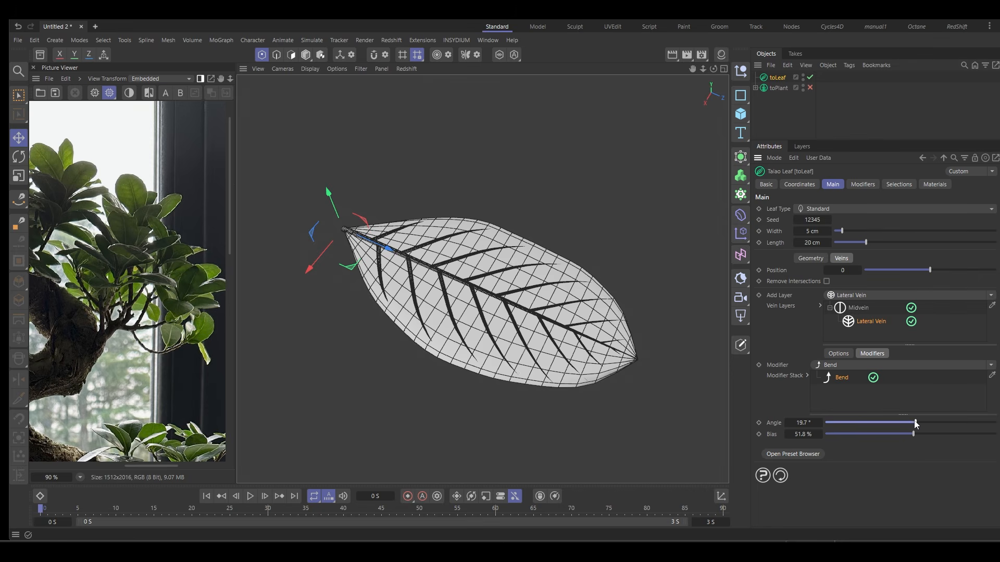
Display the leaf shaded without wireframe lines and view it from another angle
mouse_move(513, 329)
alt+mouse_down()
mouse_move(453, 300)
mouse_move(535, 335)
mouse_move(546, 310)
mouse_move(330, 330)
alt+mouse_up()
right_click(502, 321)
click(527, 342)
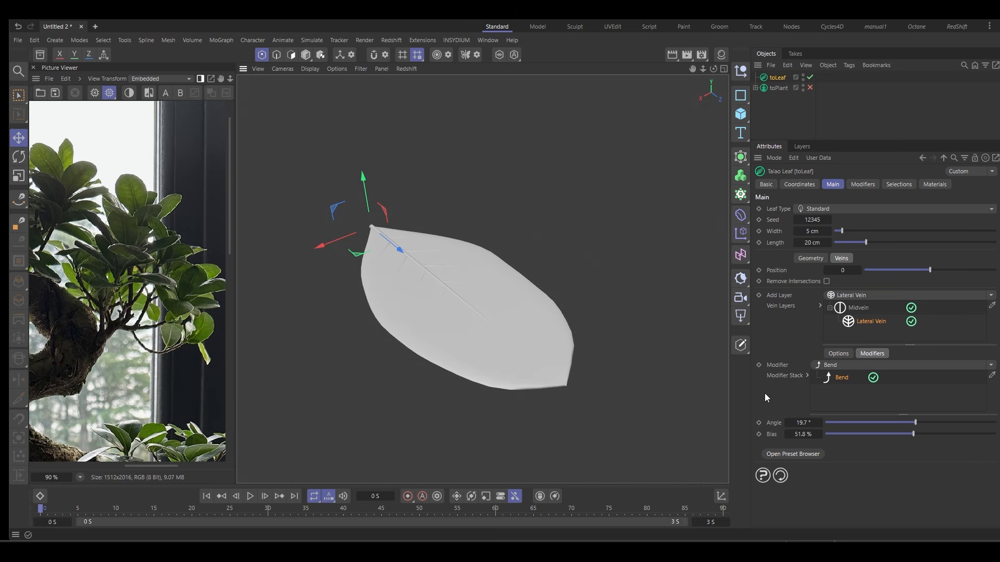
Add a Fold modifier to the leaf, set Fold Angle to 34.2° and curve Fold Shape from zero at about 0.25 up to full
click(860, 184)
click(851, 209)
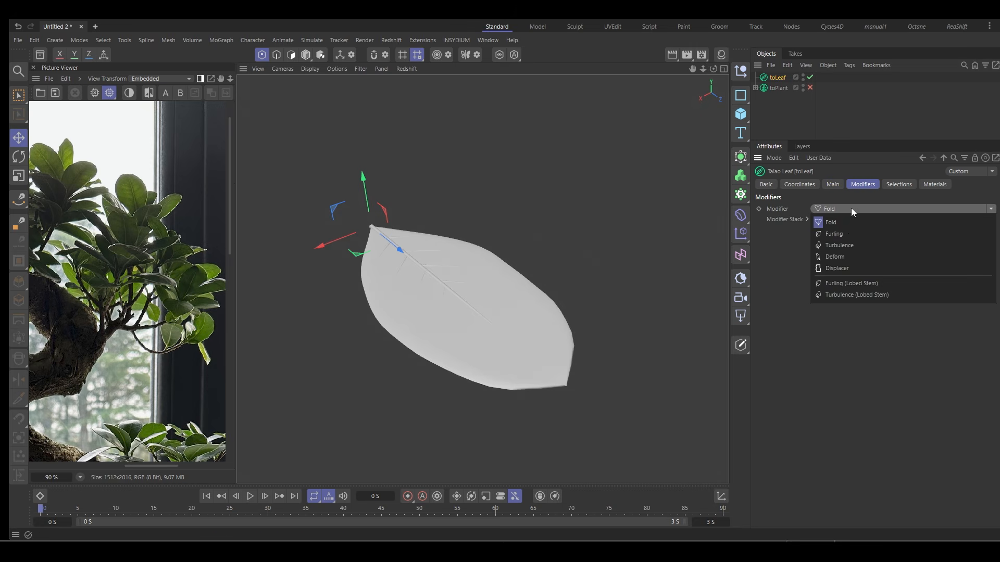
click(847, 224)
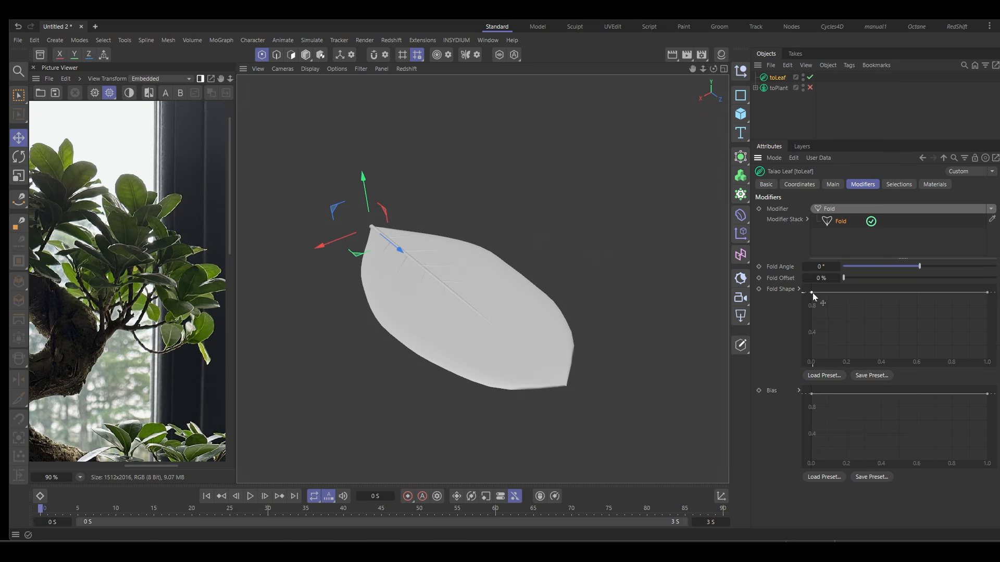
drag(812, 293, 824, 363)
drag(917, 270, 949, 272)
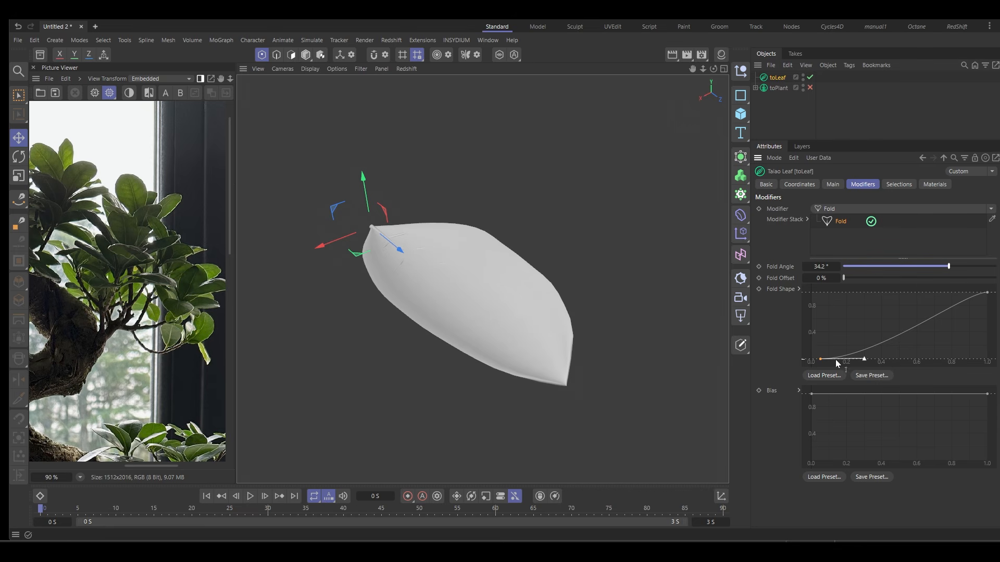
drag(820, 362, 855, 368)
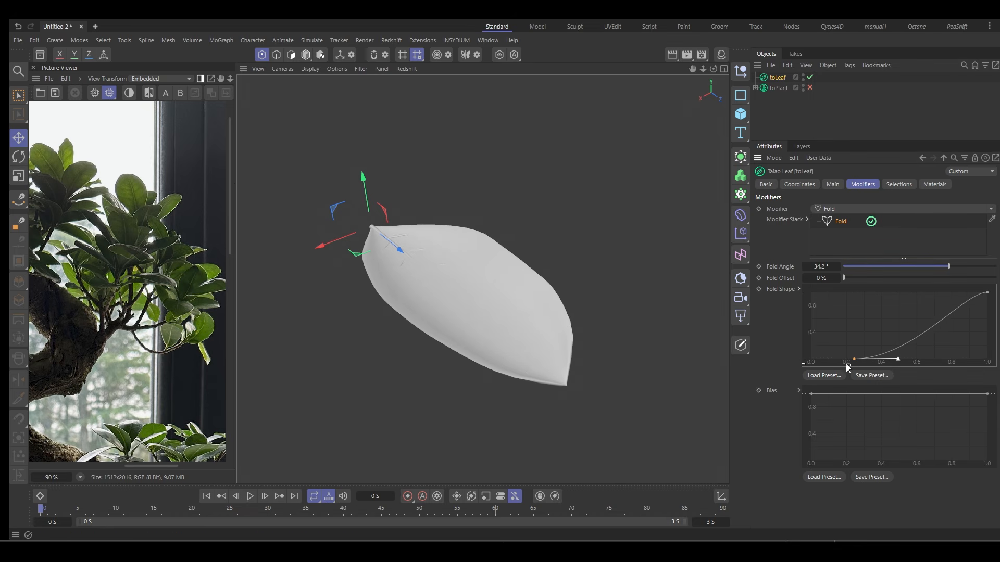
Slope the Fold modifier's Bias curve from full at the start down to about 0.25 at the end, and adjust its Fold Angle
mouse_move(558, 333)
alt+mouse_down()
mouse_move(484, 332)
mouse_move(554, 304)
mouse_move(526, 255)
mouse_move(536, 227)
mouse_move(577, 265)
mouse_move(566, 329)
mouse_move(573, 341)
alt+mouse_up()
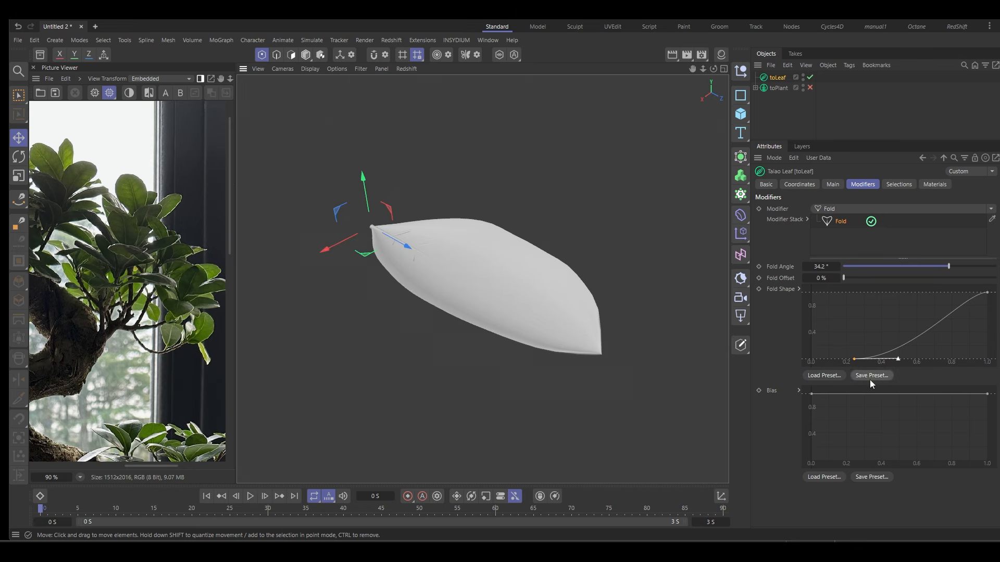
mouse_move(988, 395)
mouse_down()
mouse_move(989, 424)
mouse_move(965, 410)
mouse_up()
alt+drag(649, 361, 464, 237)
drag(986, 424, 988, 444)
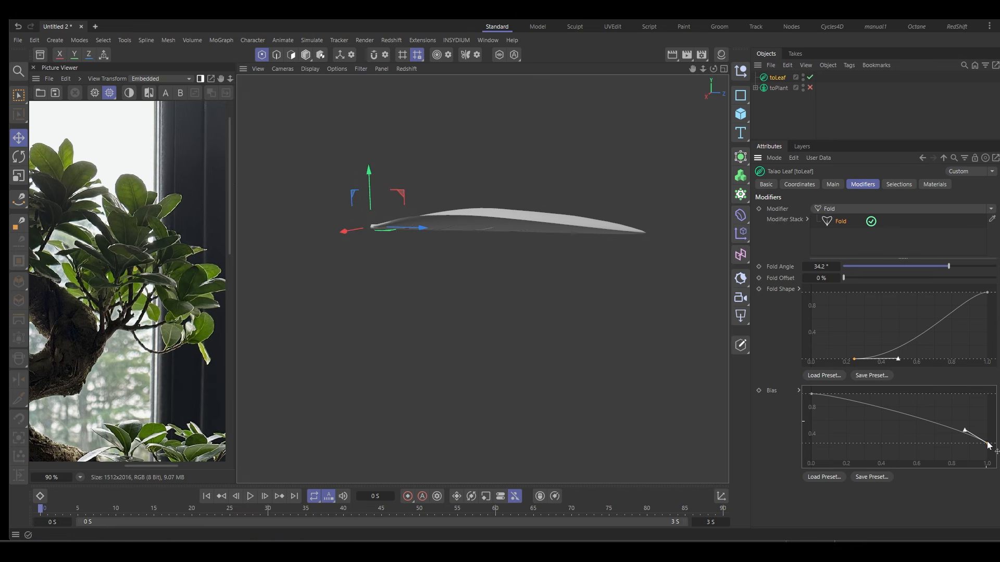
click(956, 267)
alt+drag(466, 318, 424, 303)
Add a Furling modifier to the leaf with a Furling Angle of -22.1° and a Bias of 29.9%
click(836, 208)
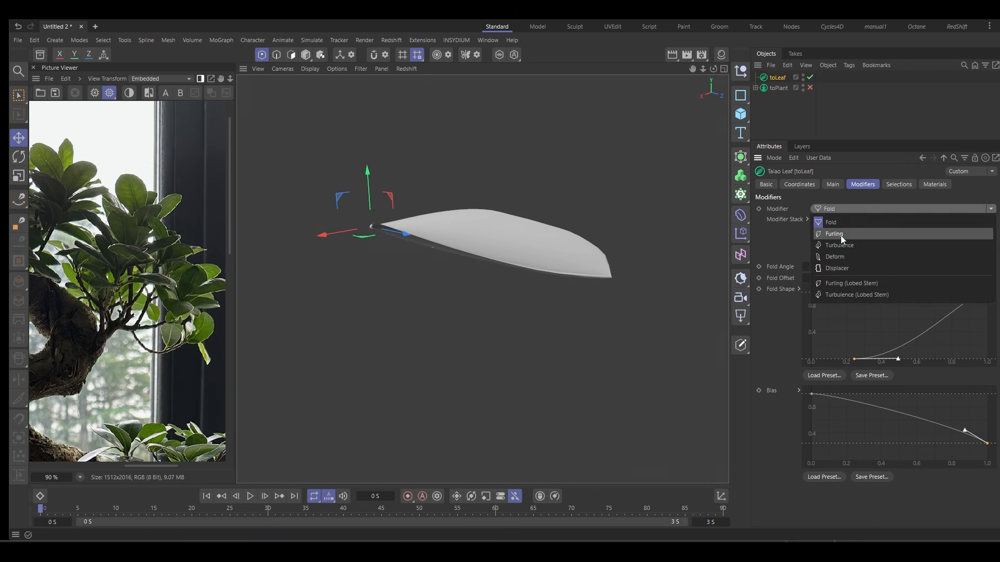
click(842, 237)
drag(927, 266, 889, 278)
click(920, 277)
alt+drag(473, 297, 445, 318)
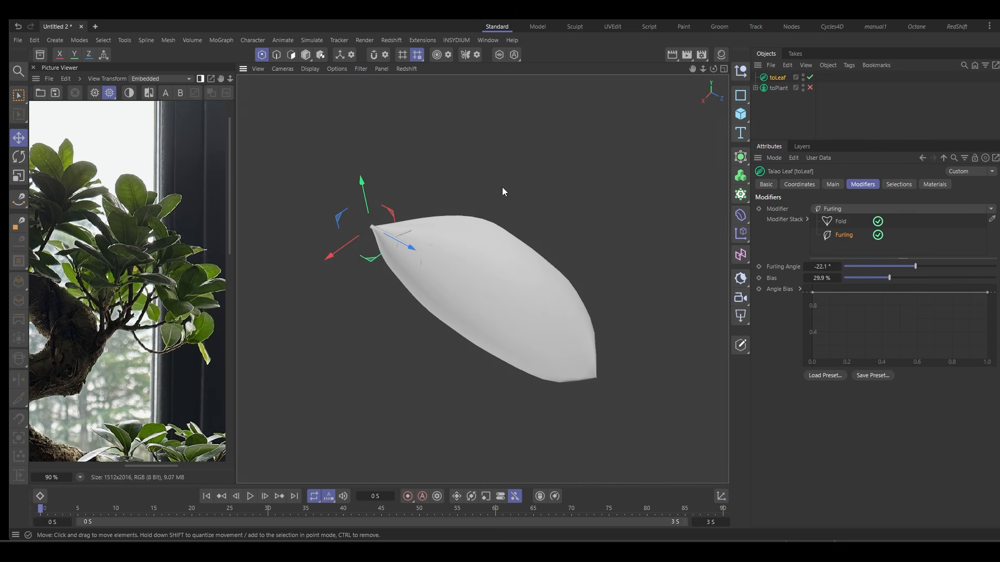
Re-enable toPlant and add a Leaf part under its Branch. 1 layer
alt+right_drag(502, 186, 474, 204)
alt+middle_drag(474, 204, 505, 304)
alt+drag(595, 313, 520, 337)
click(810, 88)
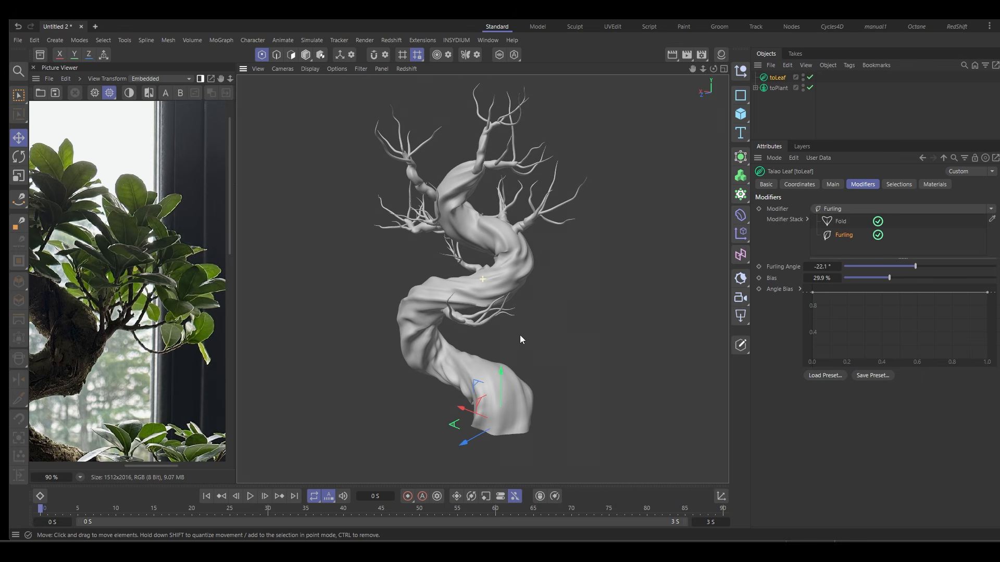
click(778, 88)
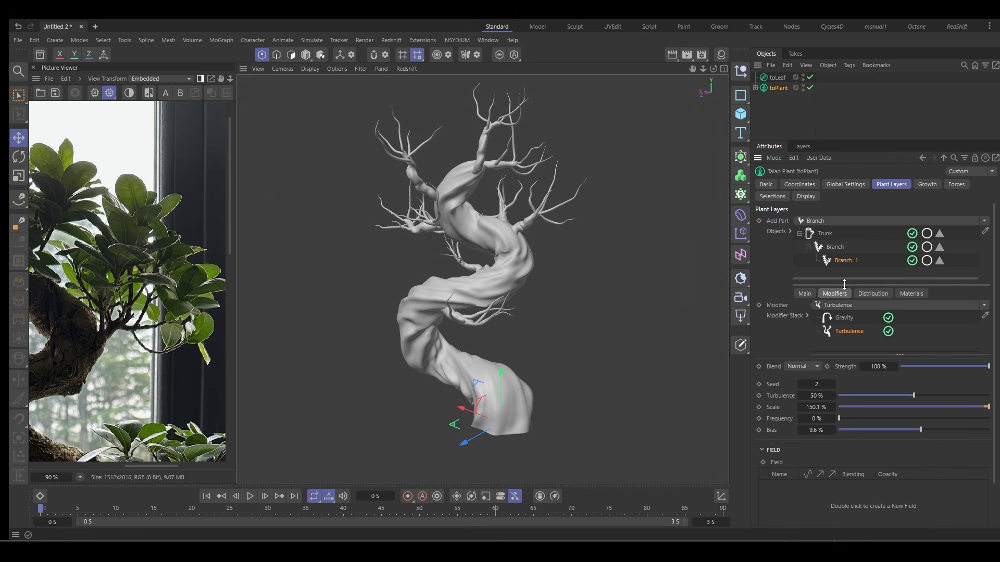
drag(840, 280, 846, 298)
click(836, 219)
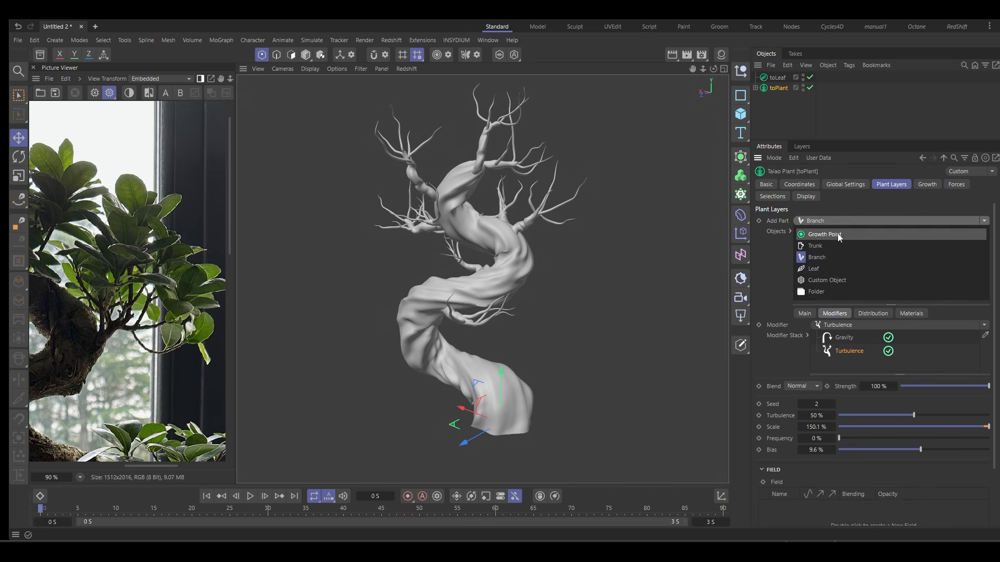
click(838, 266)
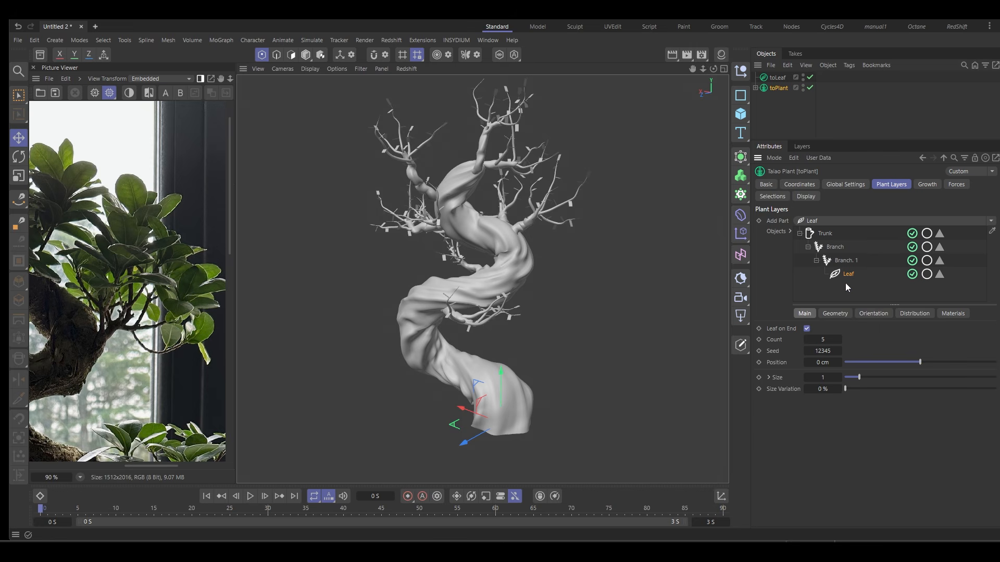
Set the Leaf part's geometry mode to Custom and assign toLeaf as its custom leaf object
click(834, 313)
click(827, 329)
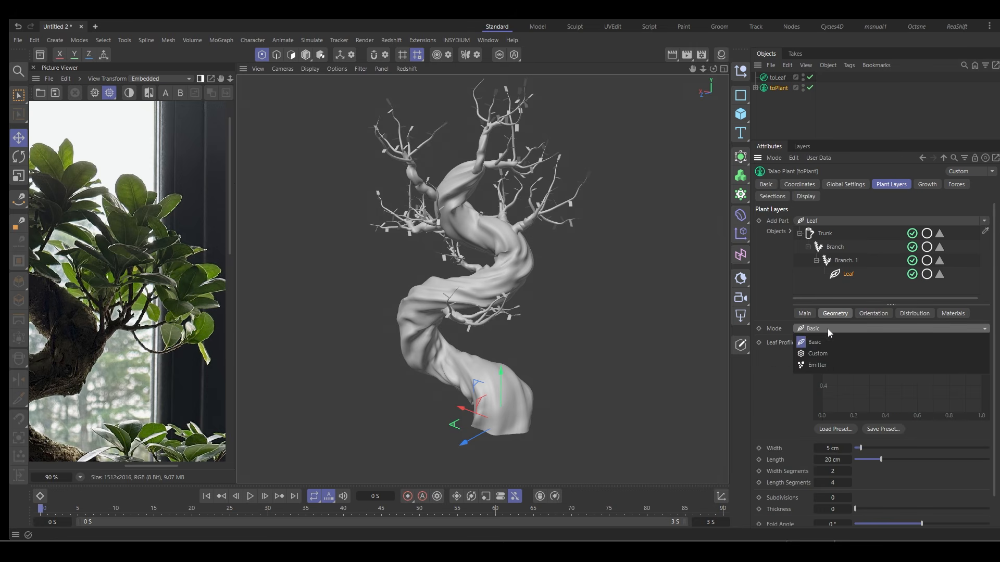
click(818, 354)
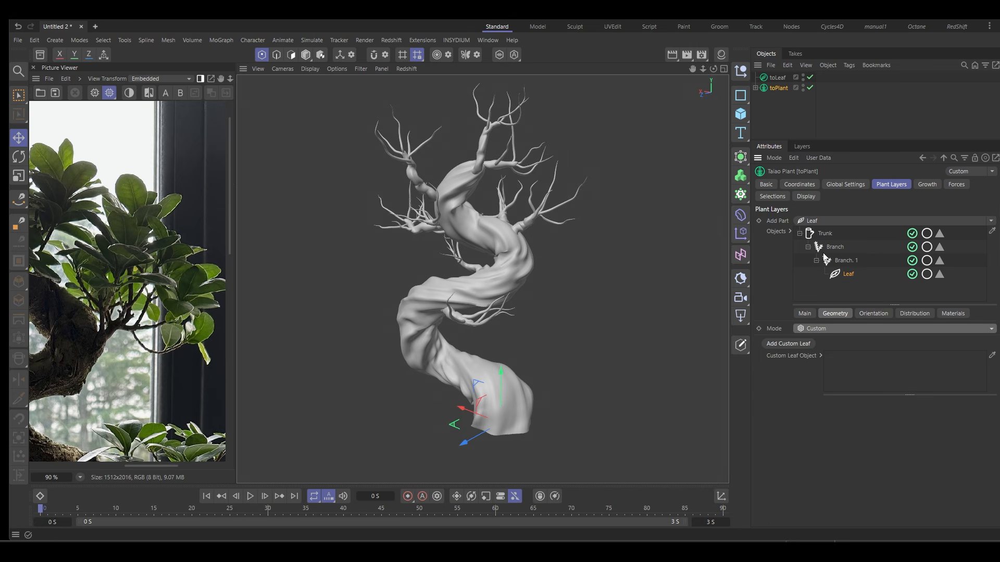
drag(781, 78, 807, 185)
drag(850, 384, 850, 384)
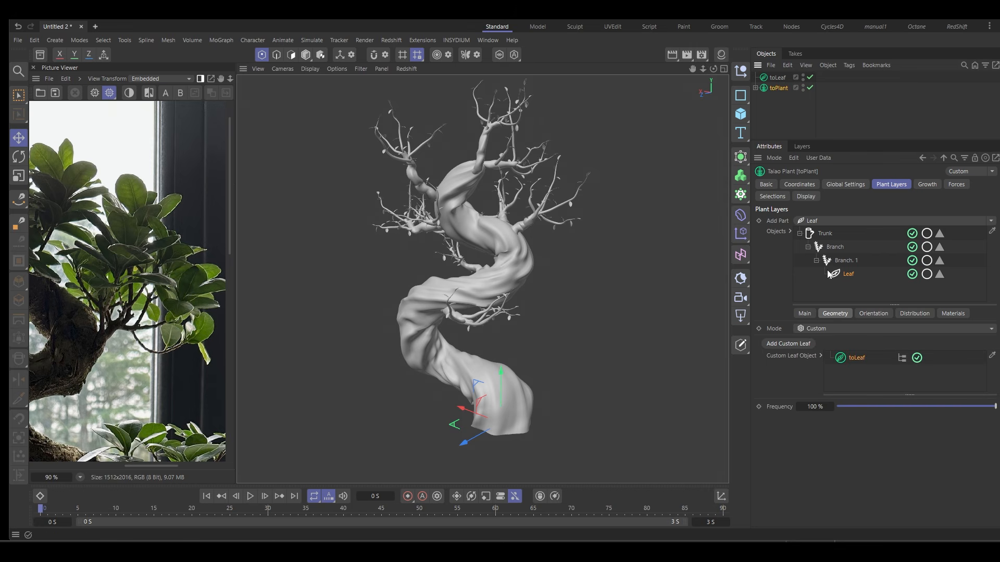
Nest toLeaf inside the toPlant hierarchy and set the Leaf part's Size to 4.2
click(756, 88)
drag(770, 78, 789, 96)
click(756, 77)
click(766, 77)
click(804, 314)
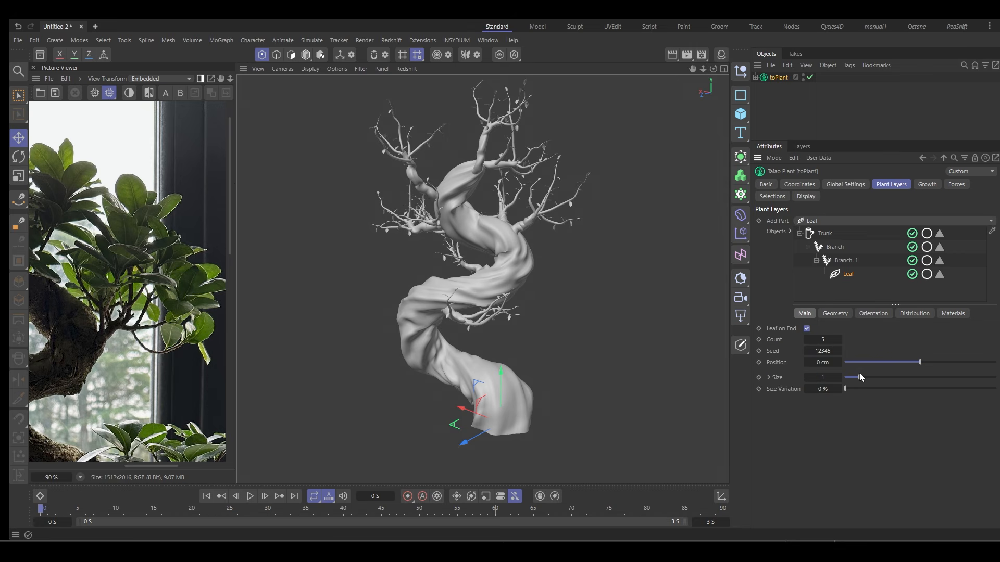
drag(858, 373, 908, 383)
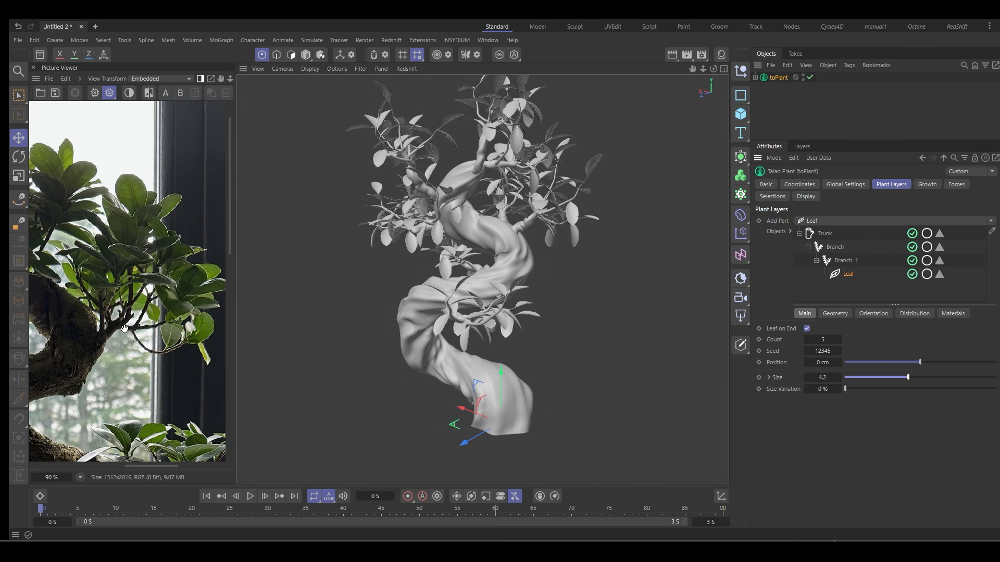
Zoom the reference photo to 50% and reposition it to show the whole bonsai
scroll(125, 329, down, 5)
drag(125, 329, 160, 407)
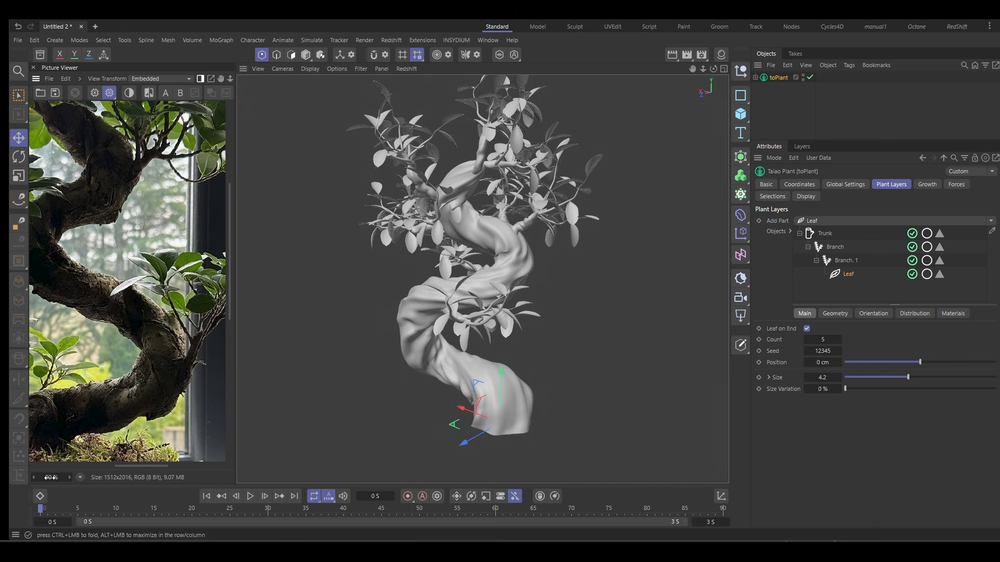
double_click(57, 478)
text(50)
key(Return)
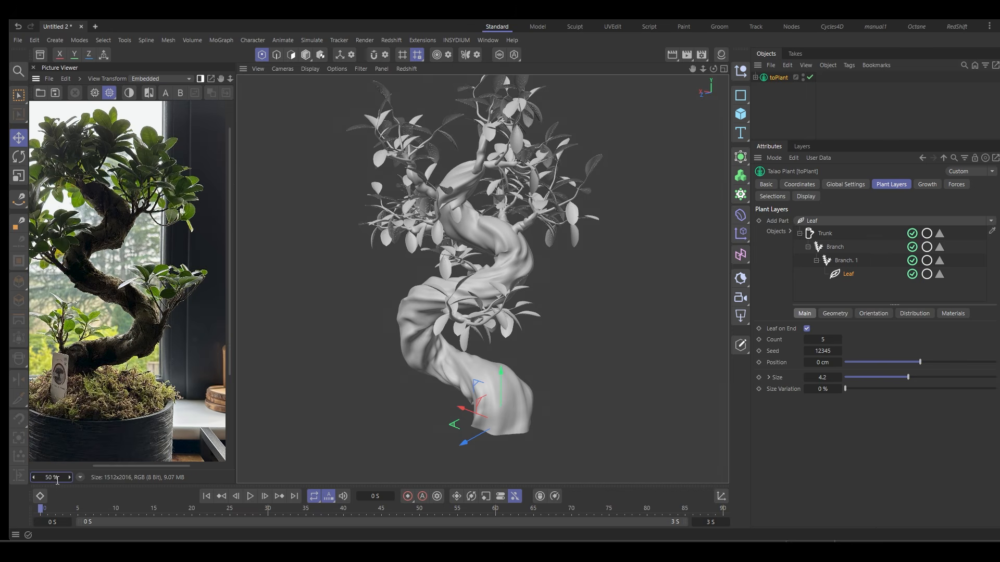
drag(73, 292, 89, 293)
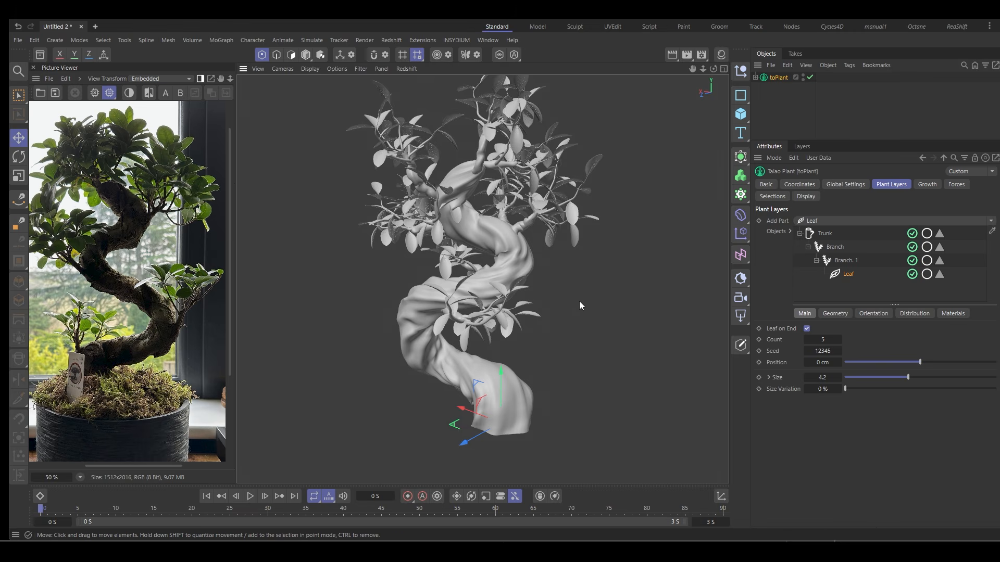
Set the Leaf part's Size to 5 and its Size Variation to 10%
alt+middle_drag(580, 302, 538, 305)
alt+drag(538, 305, 583, 344)
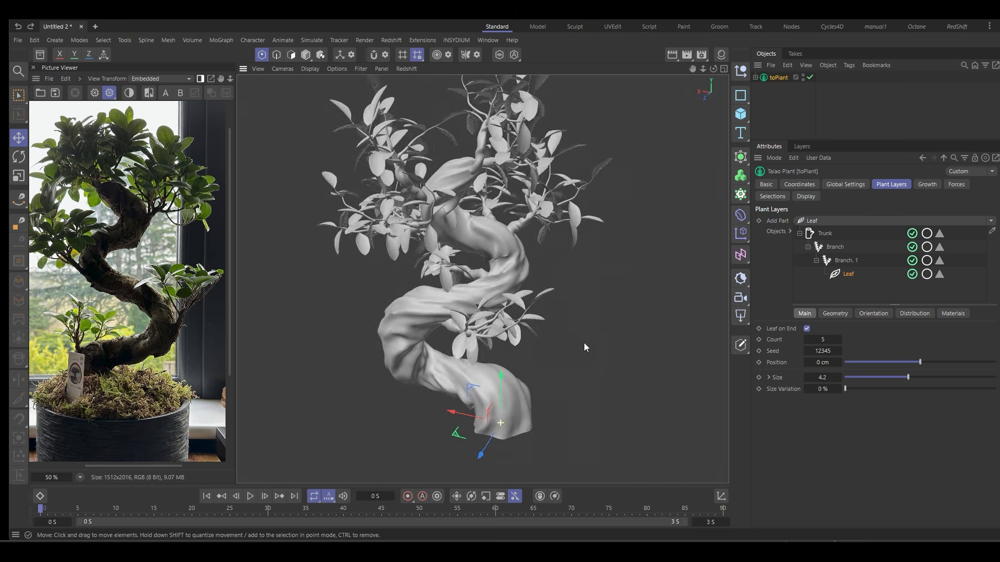
alt+right_drag(591, 327, 578, 331)
alt+middle_drag(578, 331, 567, 349)
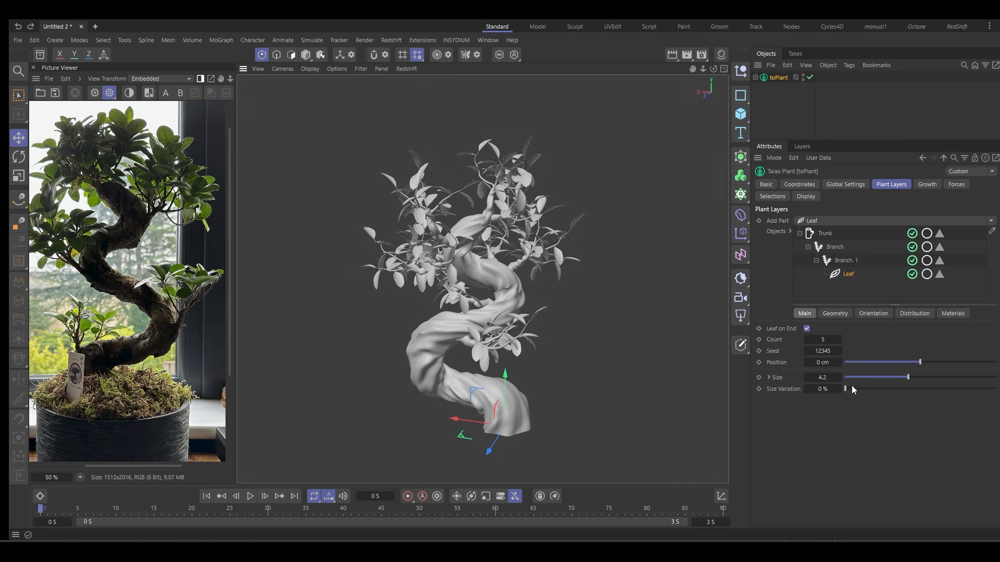
click(823, 377)
key(Return)
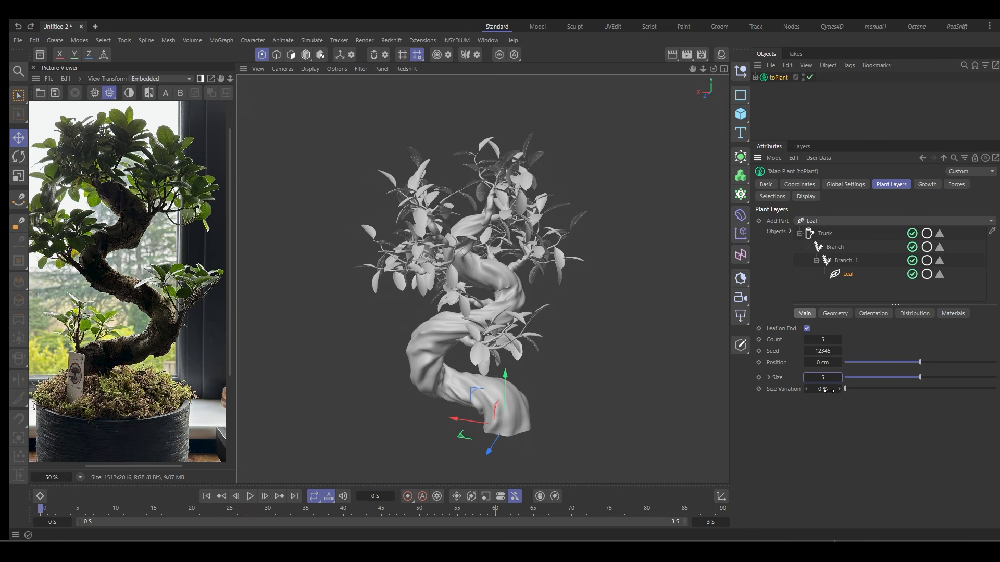
text(10)
key(Return)
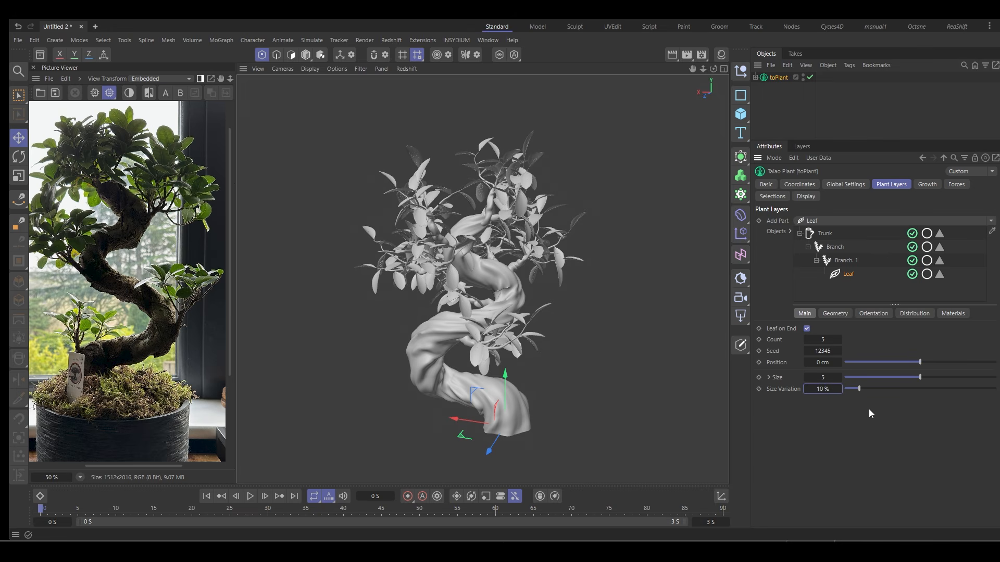
alt+drag(545, 338, 529, 336)
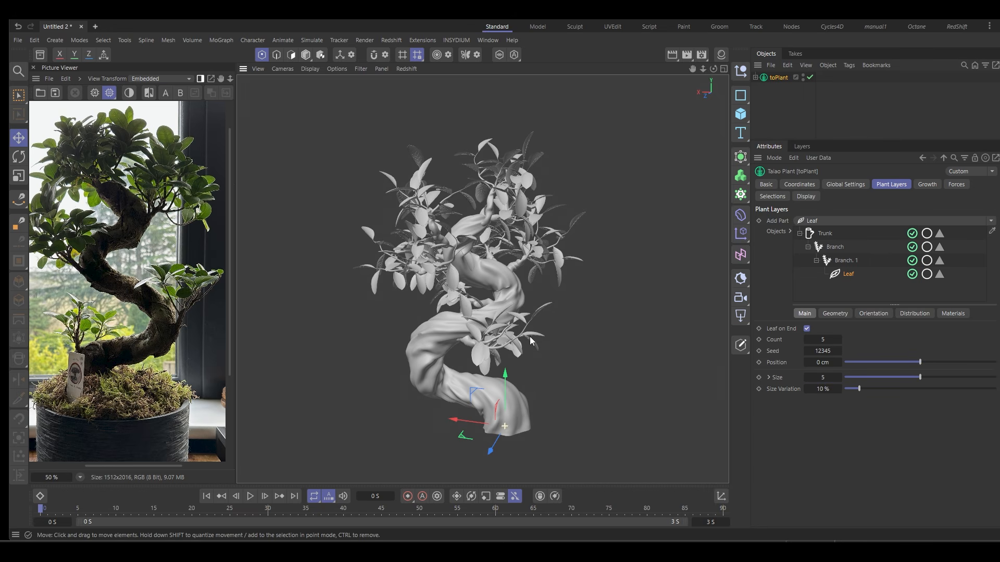
Set the Leaf part's orientation Angle to 51.6° and its Variation to about 40%
click(884, 314)
drag(941, 352, 962, 353)
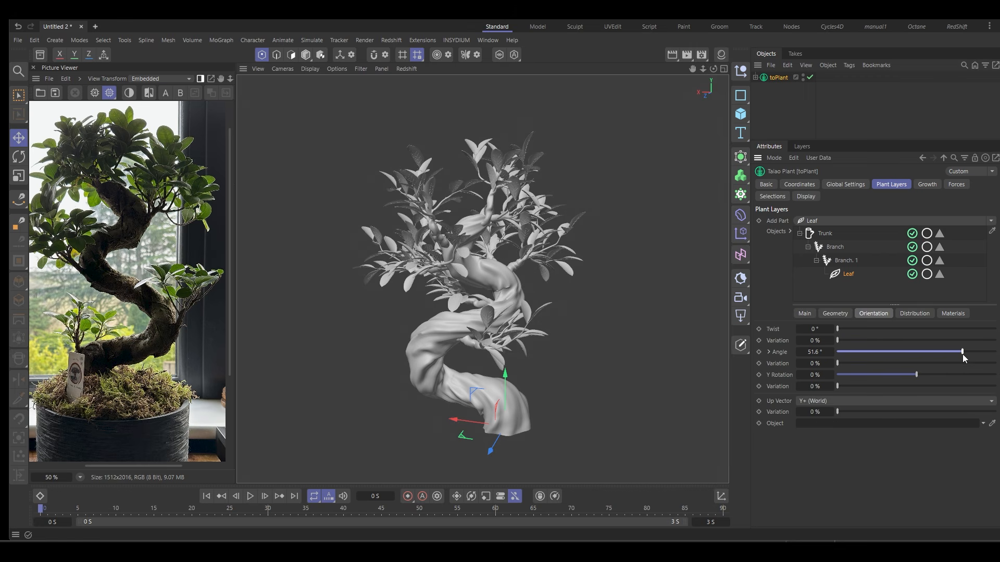
drag(842, 363, 891, 368)
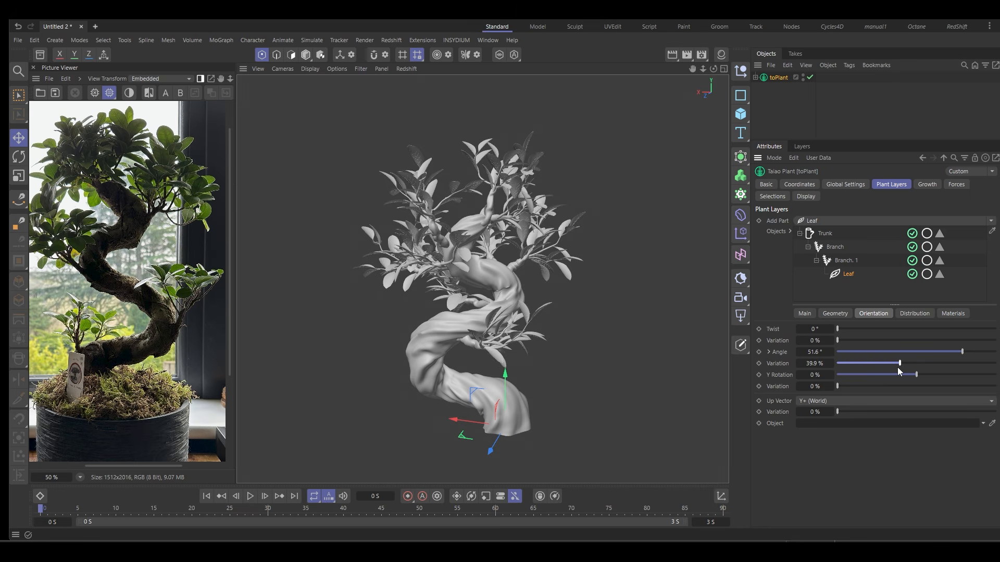
Try a Count of 7 on the Leaf part and settle on 10, checking the foliage from another side
click(804, 313)
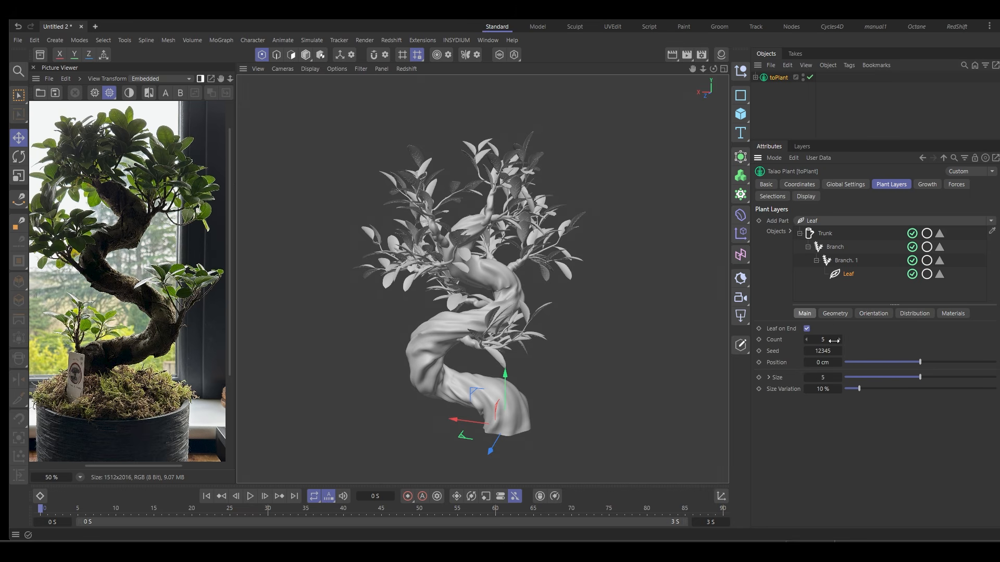
text(7)
key(Return)
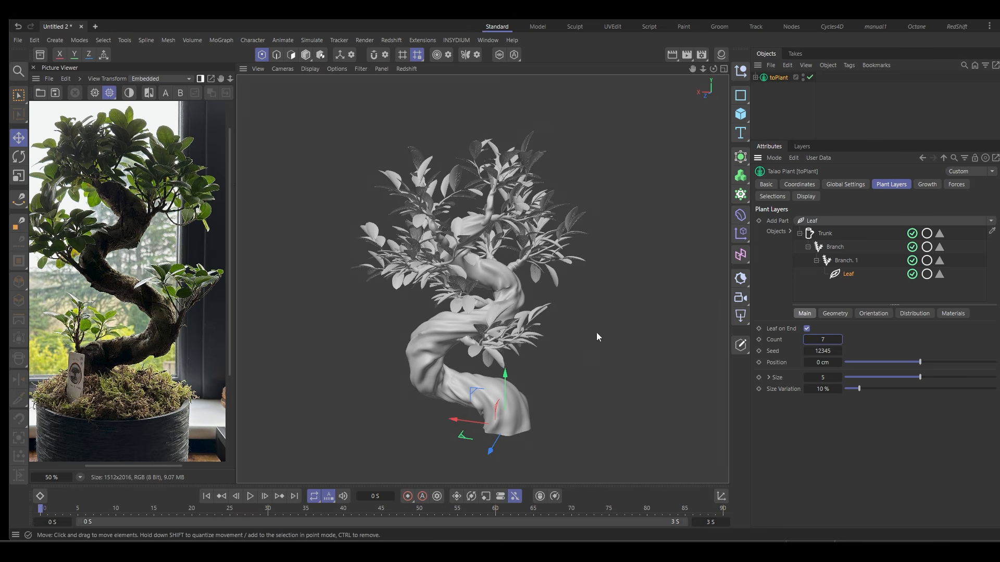
click(831, 342)
text(1)
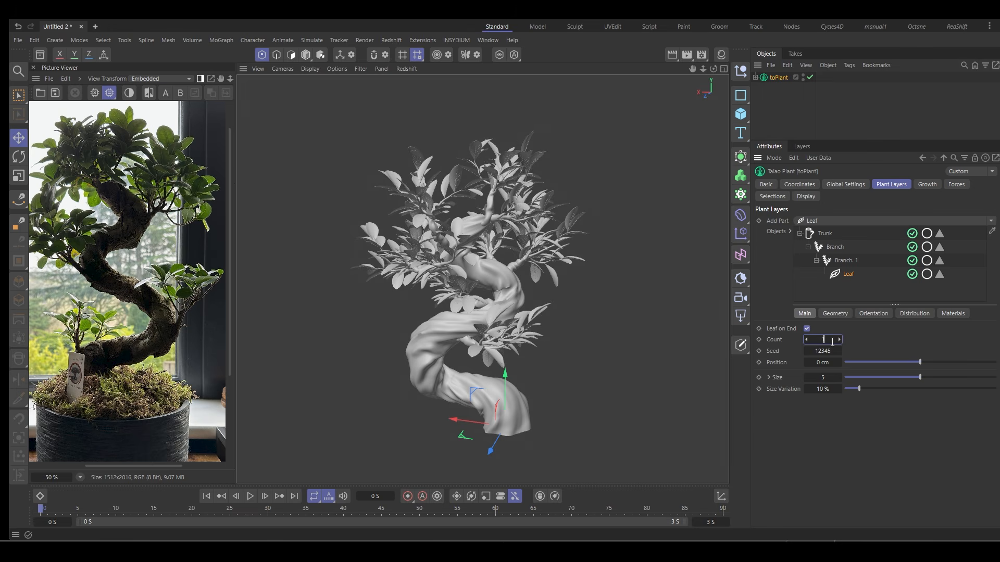
text(0)
key(Return)
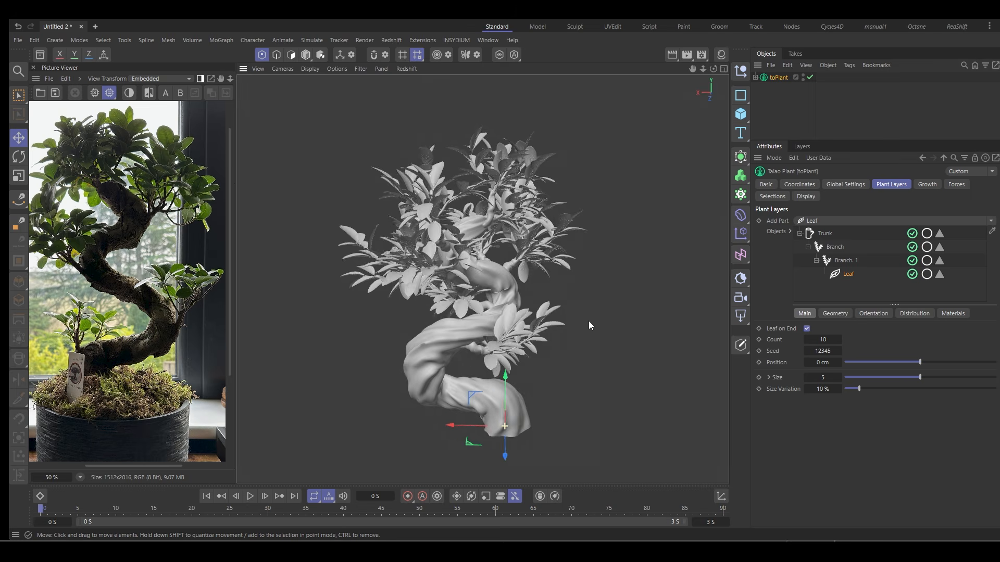
alt+drag(590, 325, 276, 311)
alt+drag(583, 343, 534, 348)
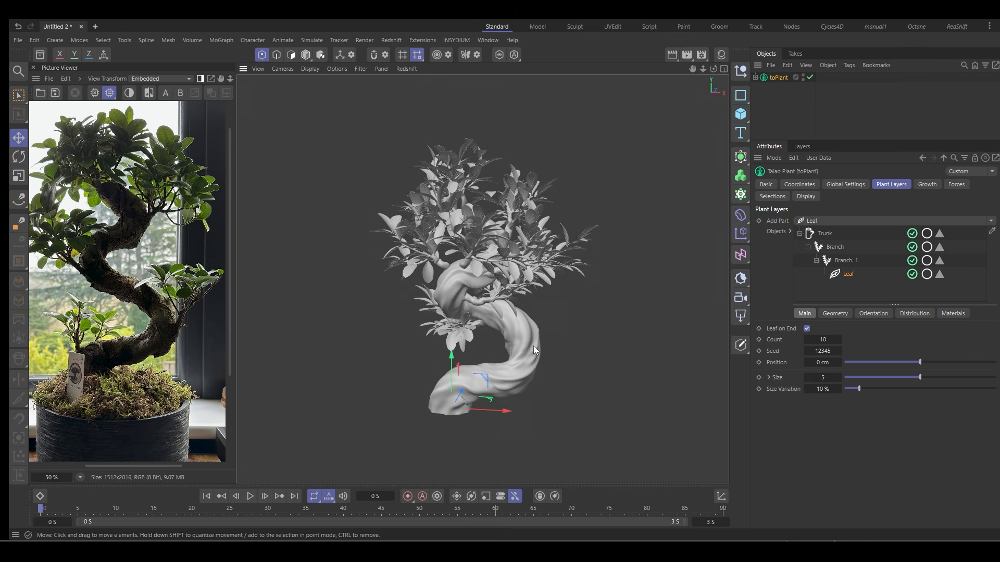
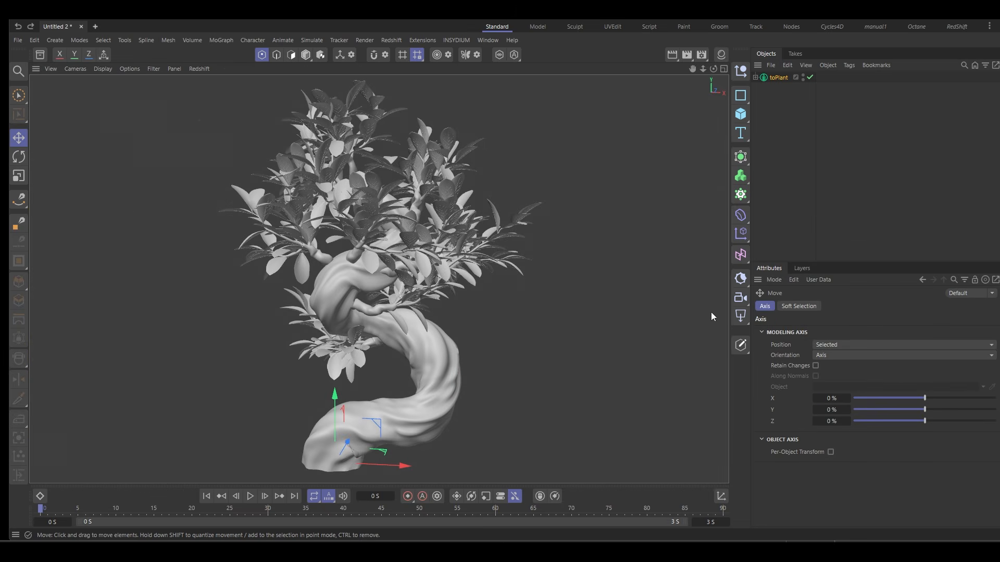
Switch to the Redshift layout, start interactive rendering of the tree and enlarge the render view
click(955, 26)
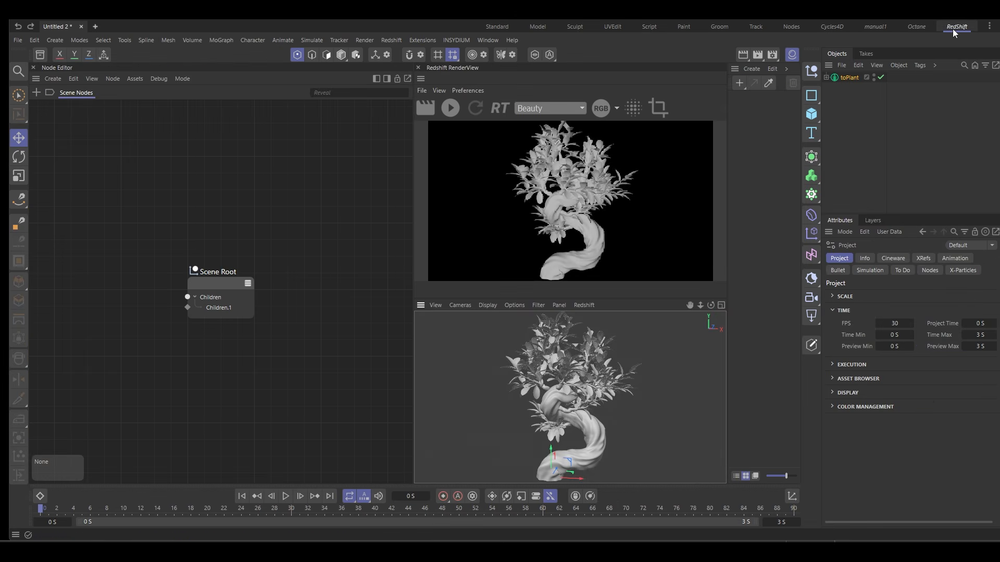
click(451, 107)
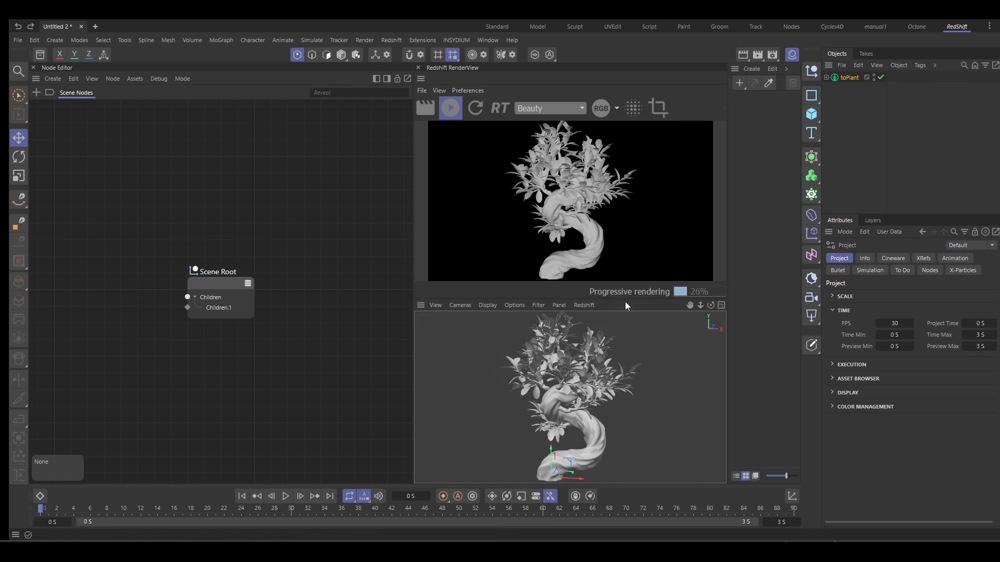
drag(557, 299, 557, 324)
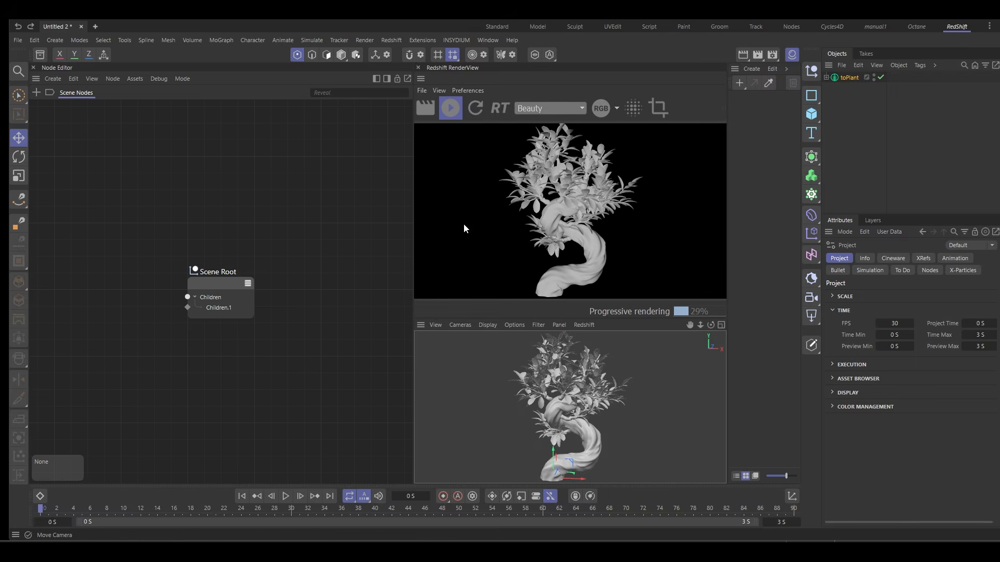
Disable Default Light in the Redshift global render settings, using the Advanced mode
click(773, 55)
drag(785, 51, 356, 64)
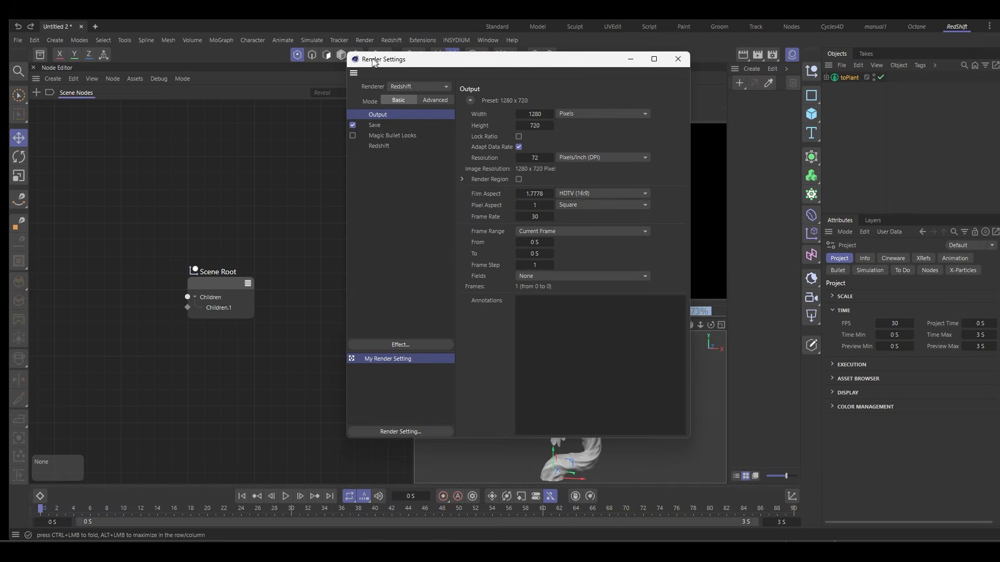
click(438, 100)
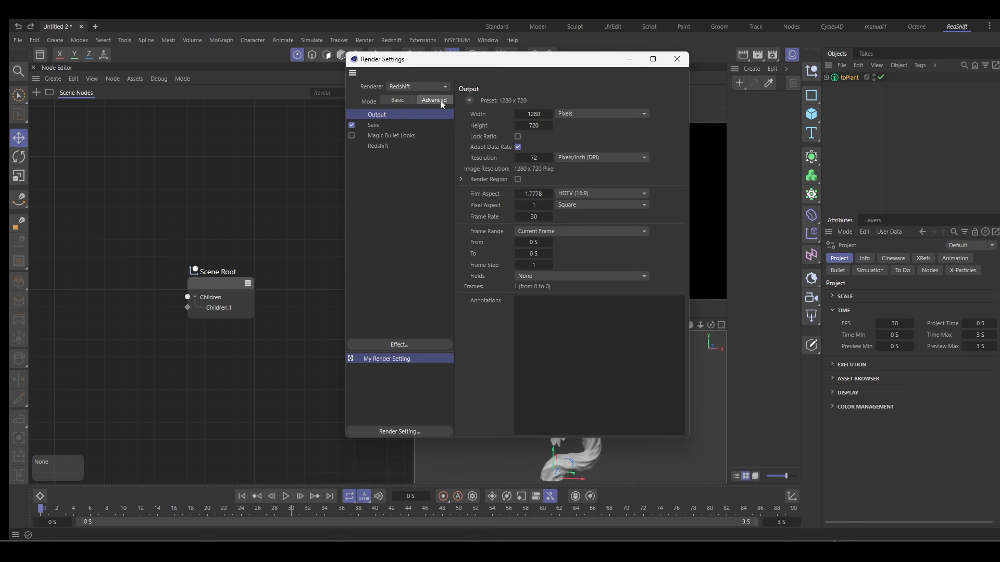
click(378, 146)
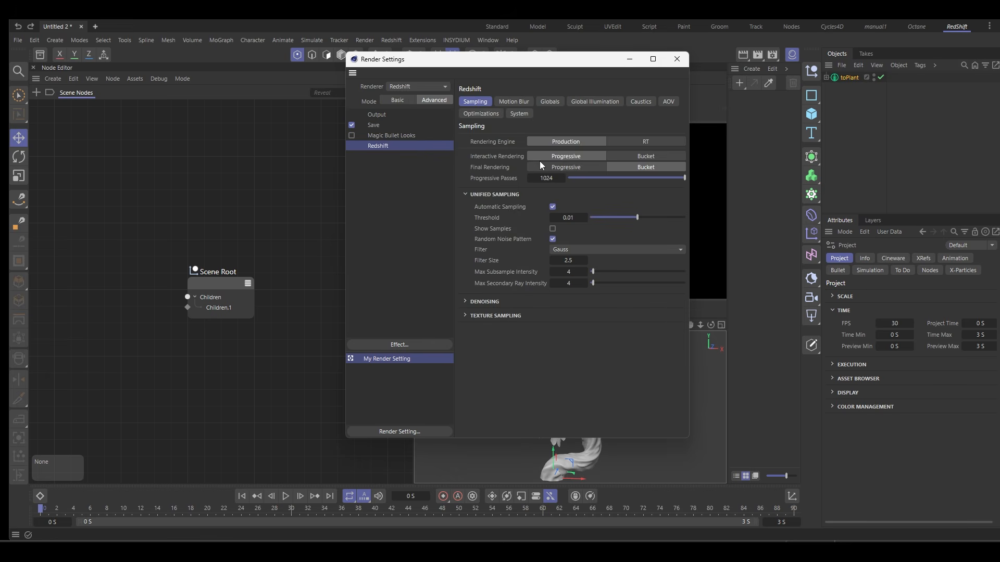
click(549, 101)
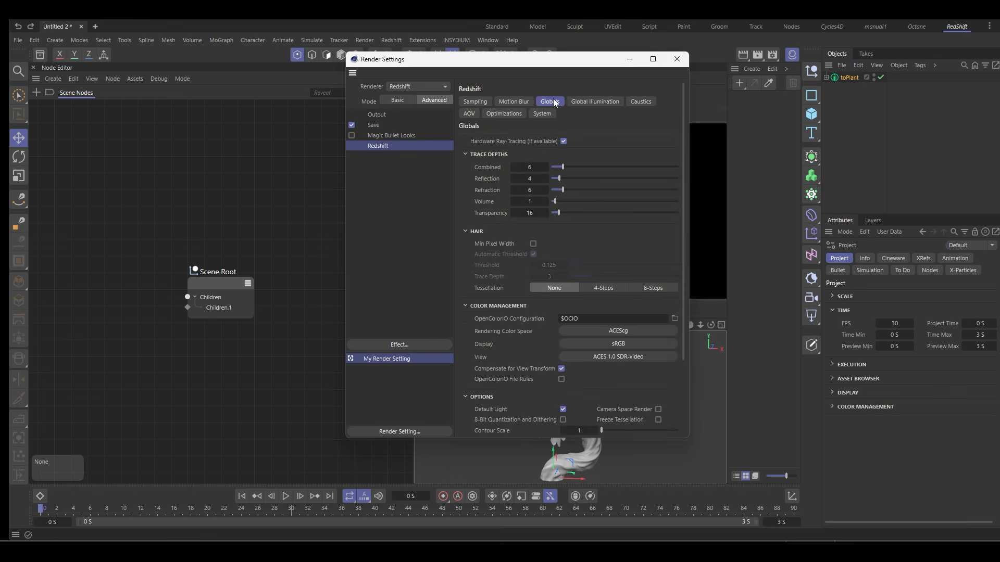
scroll(556, 392, down, 1)
click(562, 383)
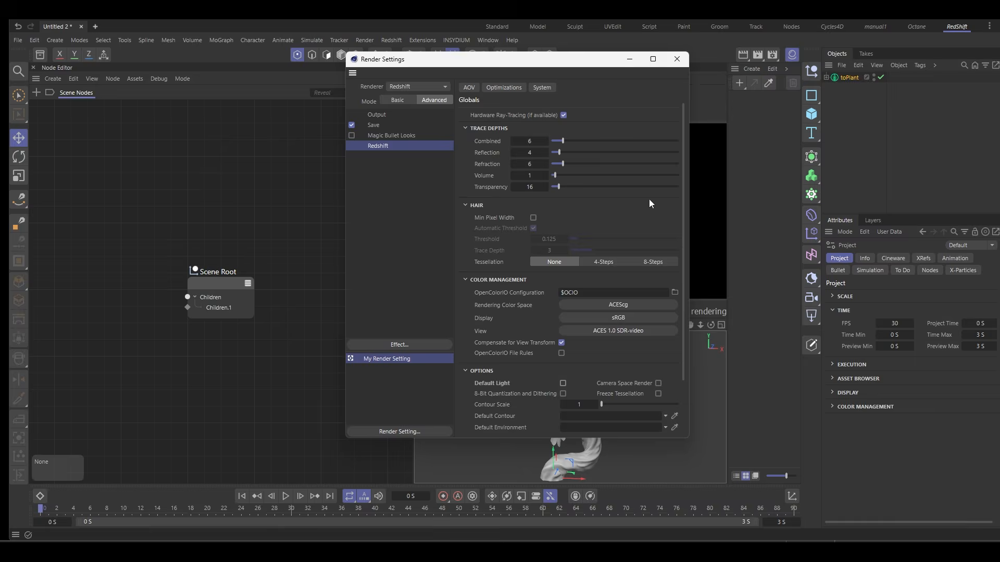
click(677, 61)
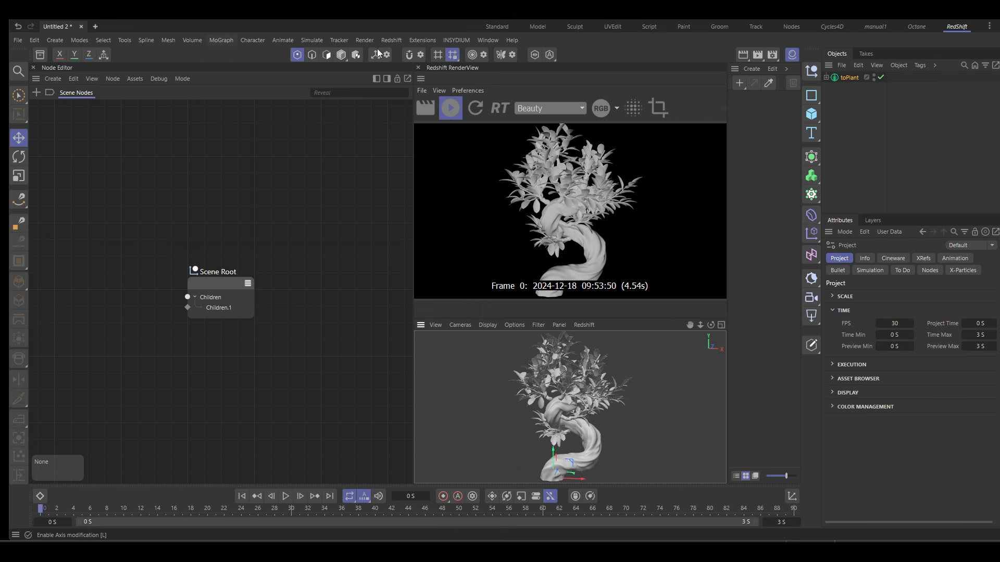
Add a Redshift Dome Light to the scene
click(388, 41)
mouse_move(422, 72)
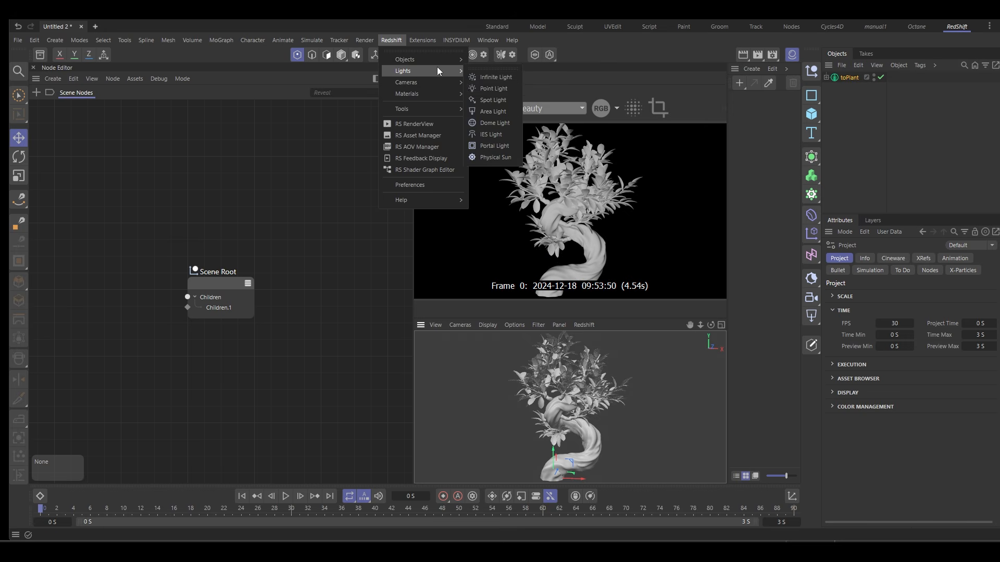
click(495, 123)
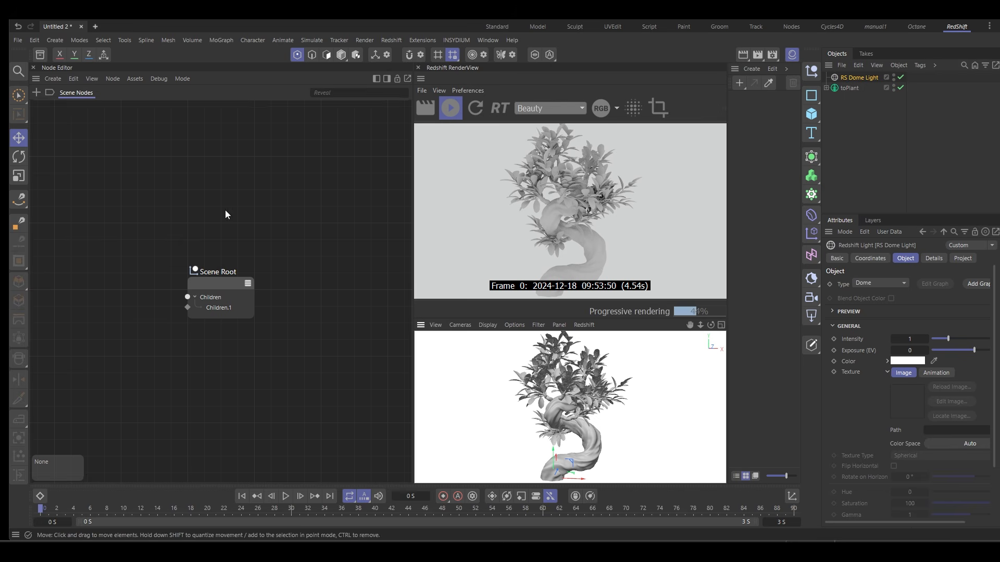
Search the asset library for "hdri" and assign the GI empty room image as the RS Dome Light's texture
click(40, 55)
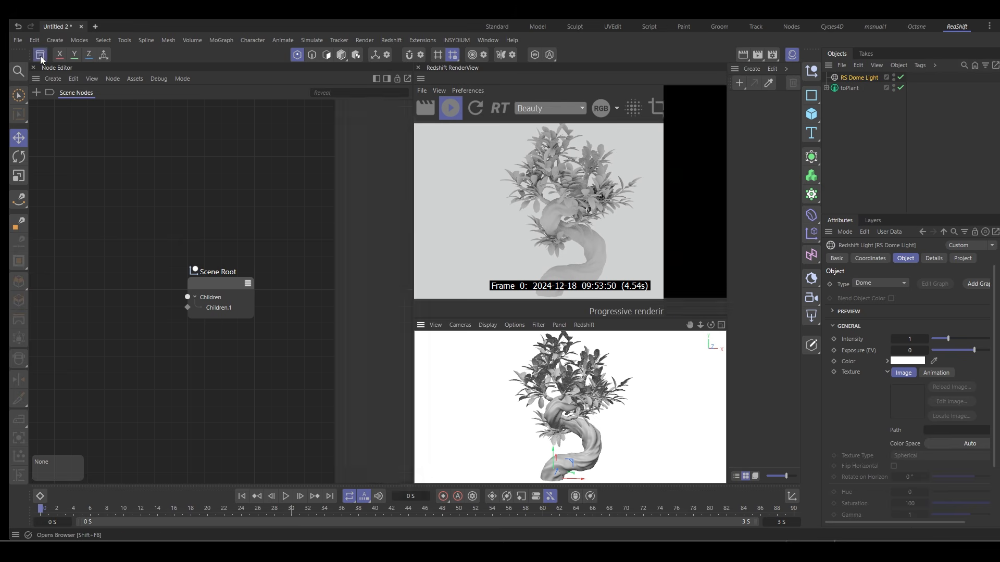
click(395, 106)
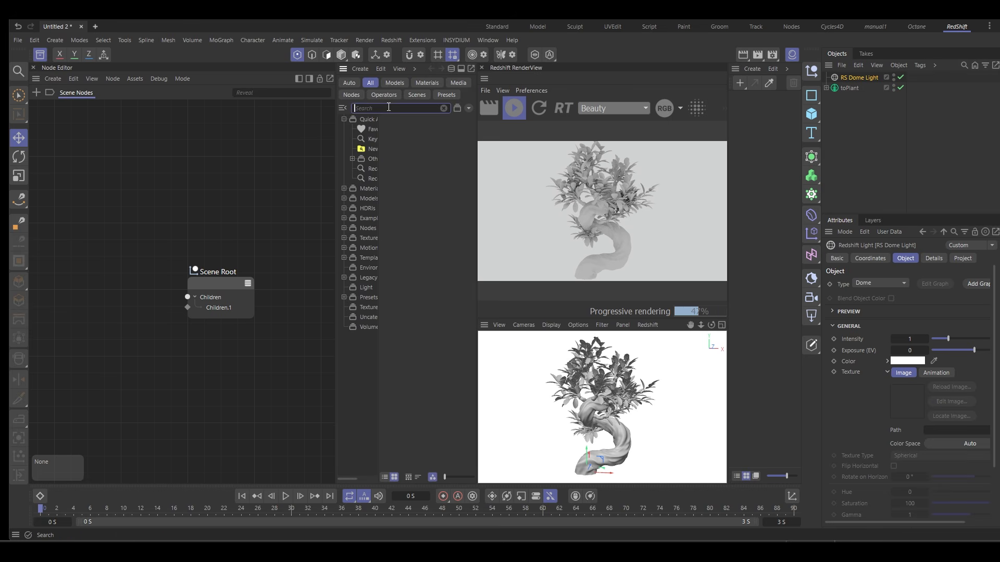
text(hdri)
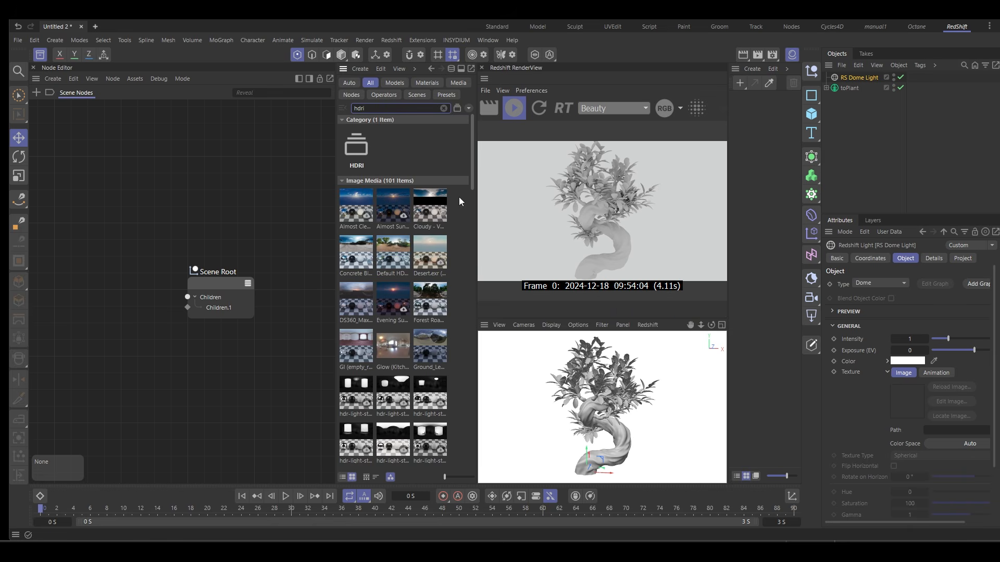
drag(470, 180, 469, 210)
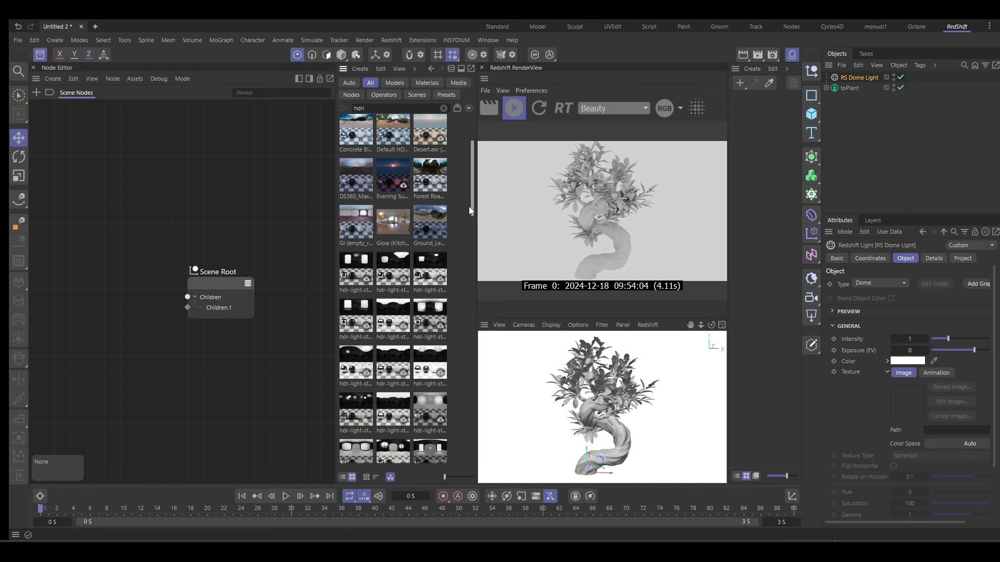
click(353, 222)
drag(939, 442, 939, 438)
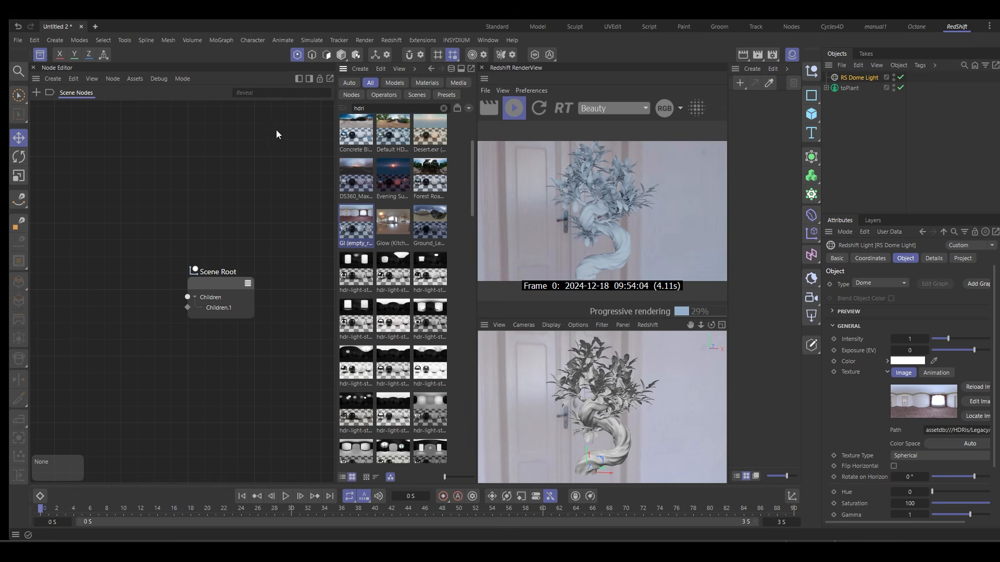
click(40, 55)
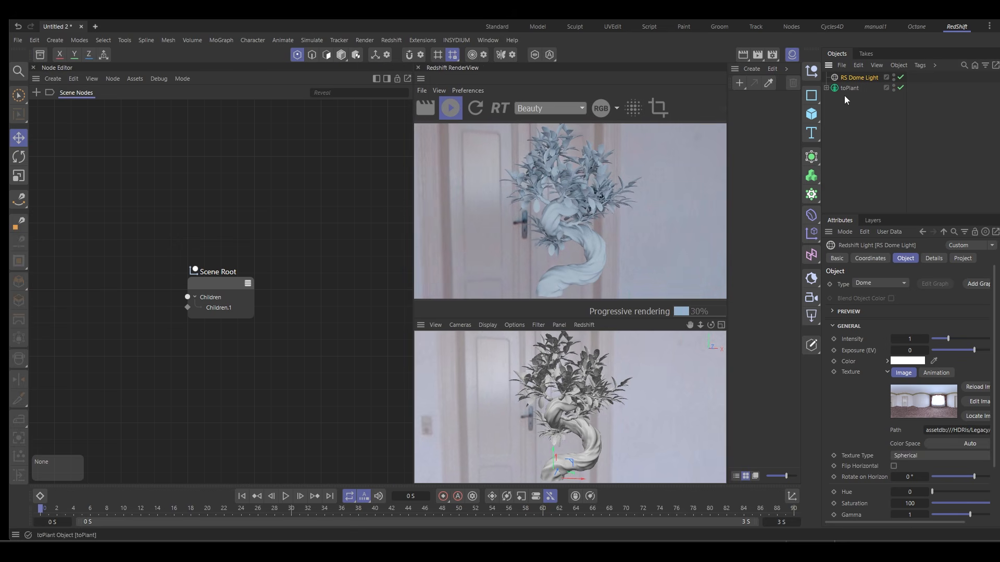
Rotate the RS Dome Light so the HDRI environment lights the tree from a different direction
key(r)
drag(567, 482, 537, 482)
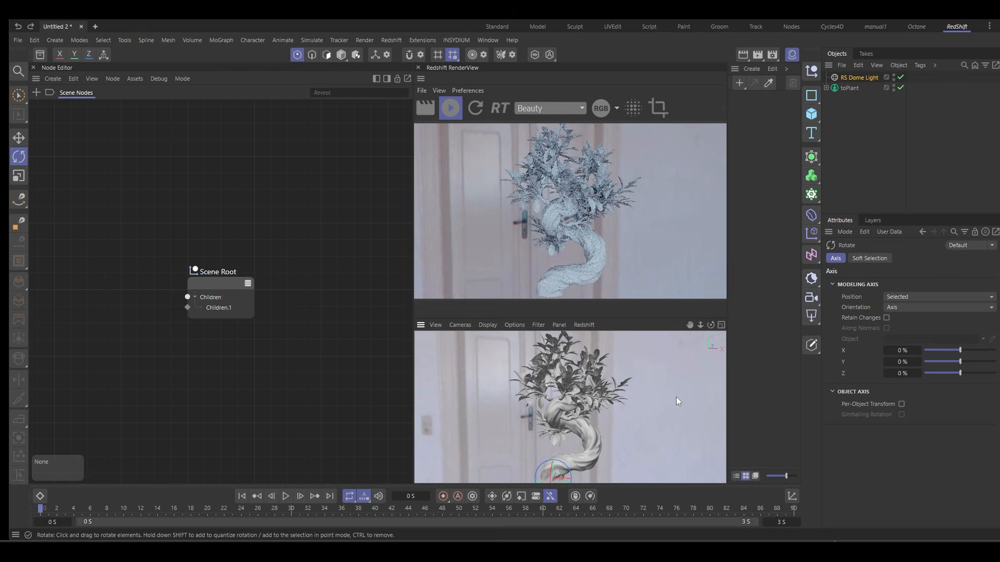
click(721, 325)
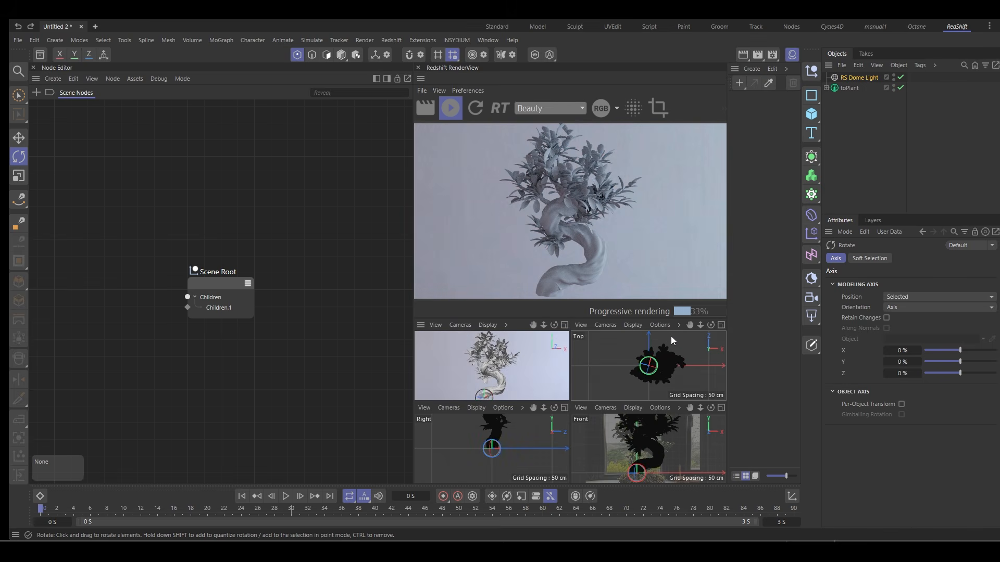
Add an RS Camera and set its Background to Override with a black color
click(853, 77)
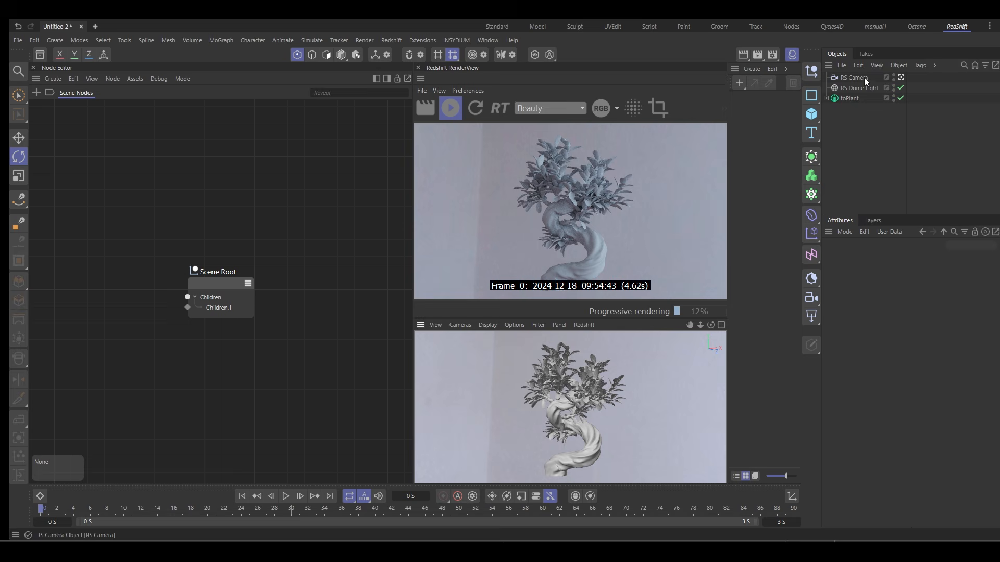
click(858, 78)
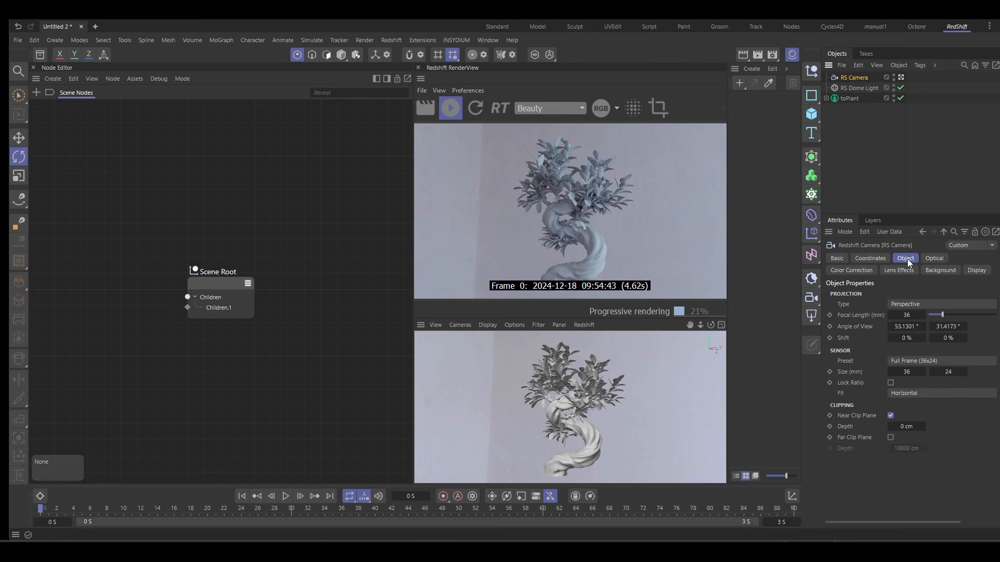
click(942, 270)
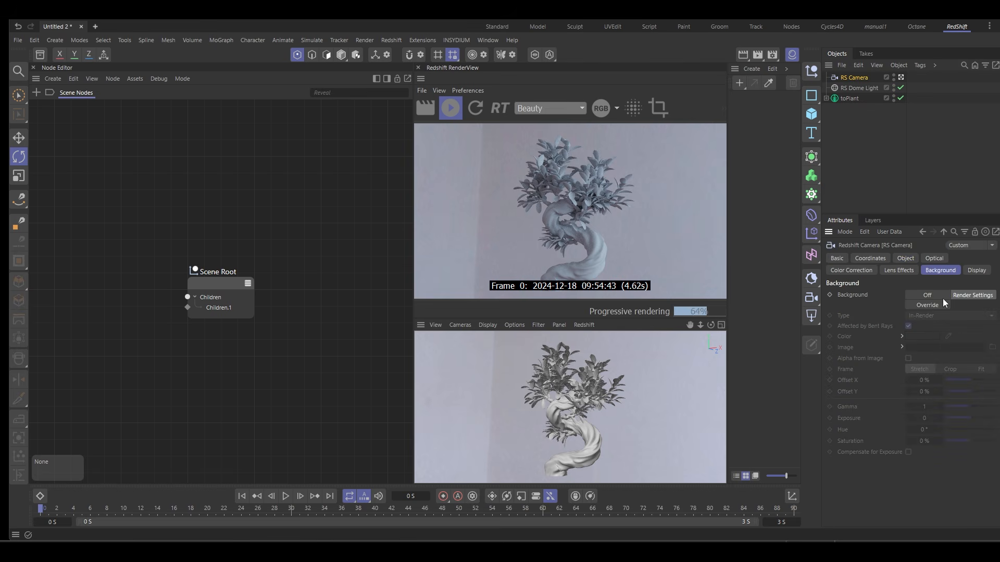
click(930, 304)
click(923, 336)
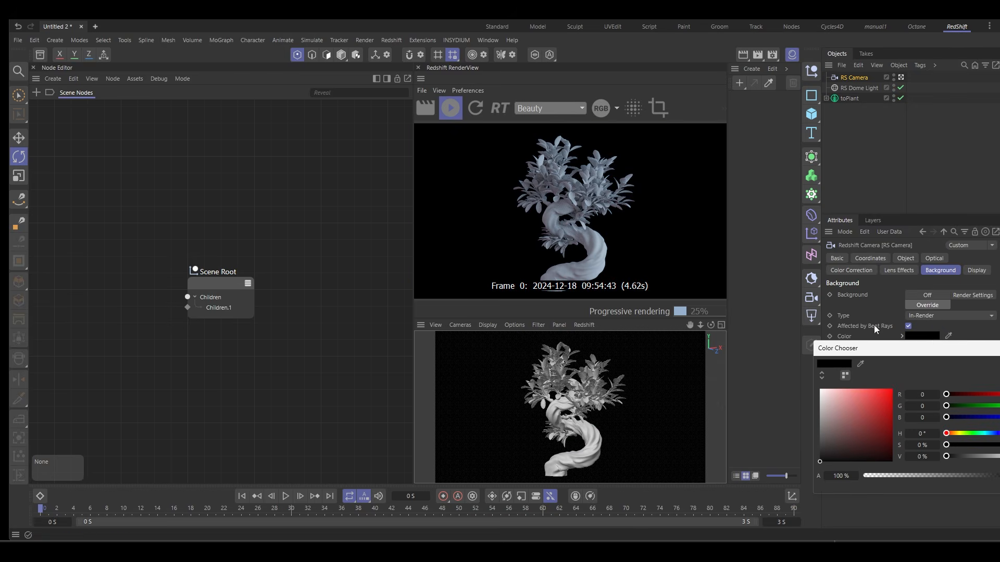
drag(936, 348, 803, 354)
click(892, 354)
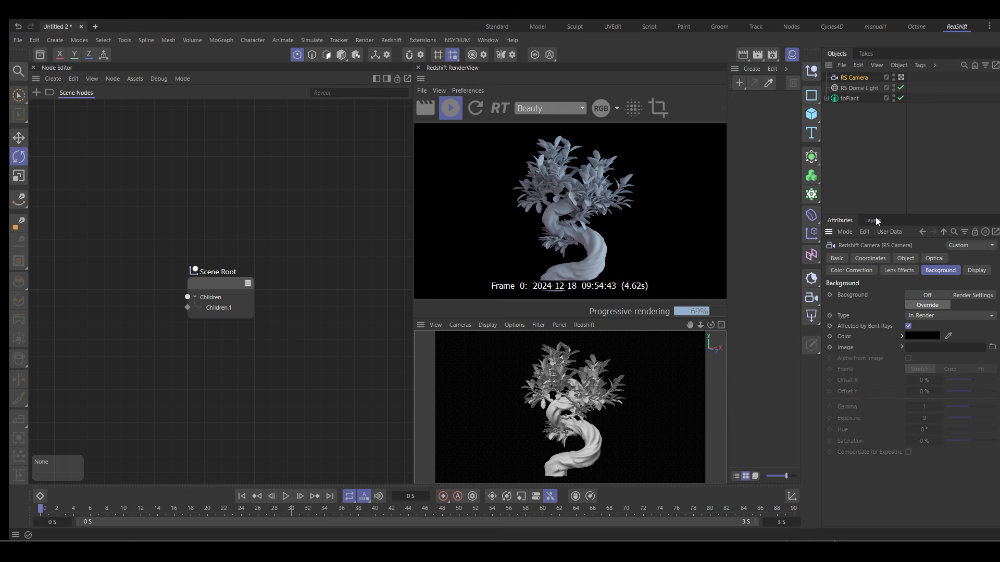
click(854, 158)
Create a new default Redshift material and name it Trunk
alt+drag(637, 466, 616, 433)
scroll(620, 440, down, 1)
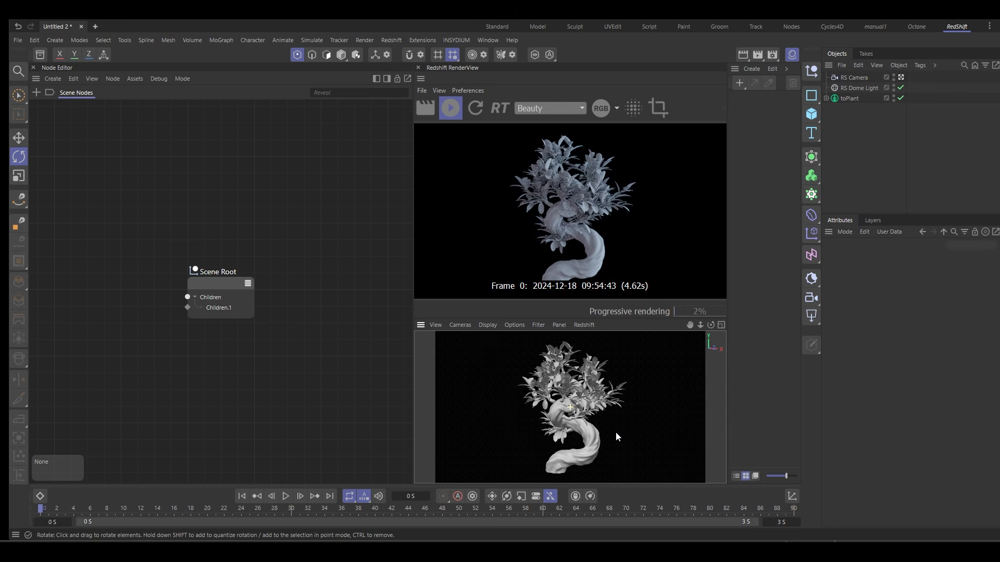
click(739, 84)
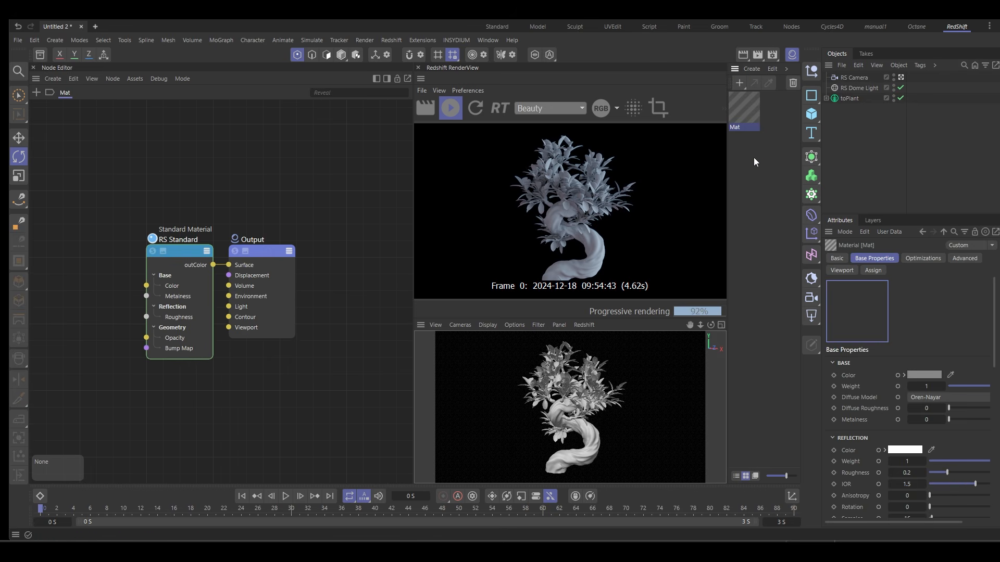
double_click(745, 128)
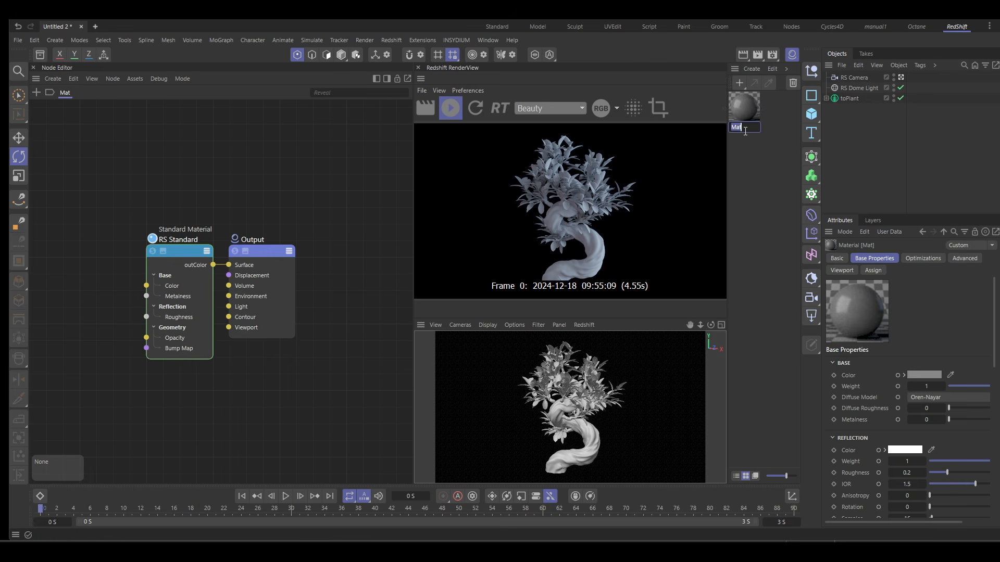
text(Trunk)
key(Return)
Import the sycamore_mossy basecolor and normal 2K textures into the Trunk material, copying them to the project, and connect the basecolor to RS Standard's Color
middle_drag(174, 415, 316, 365)
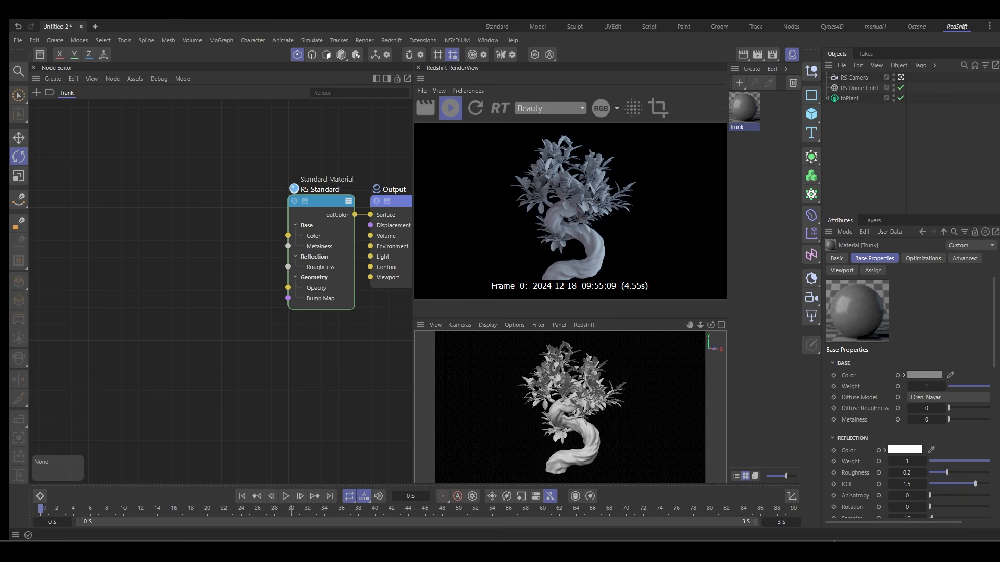
drag(143, 439, 142, 364)
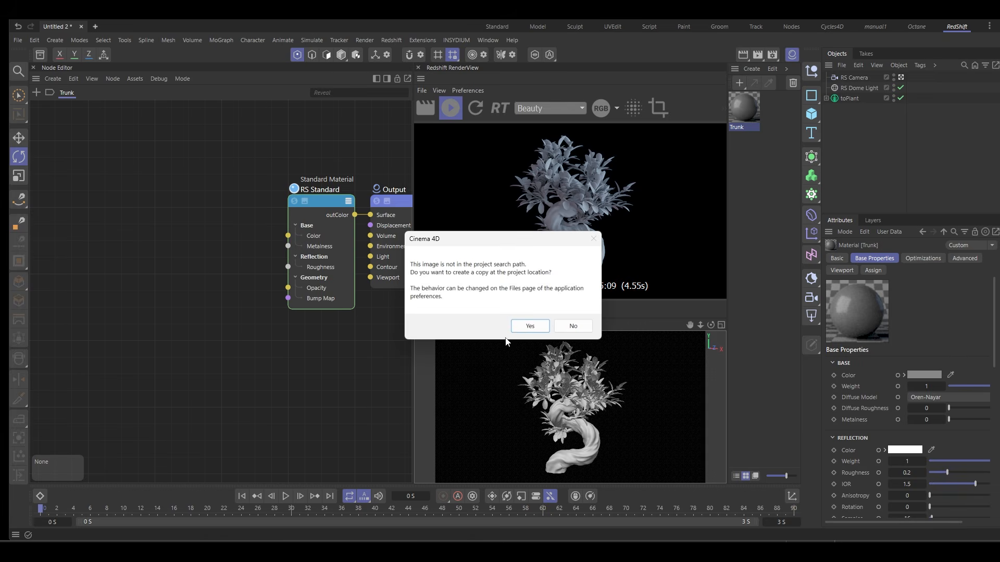
click(529, 326)
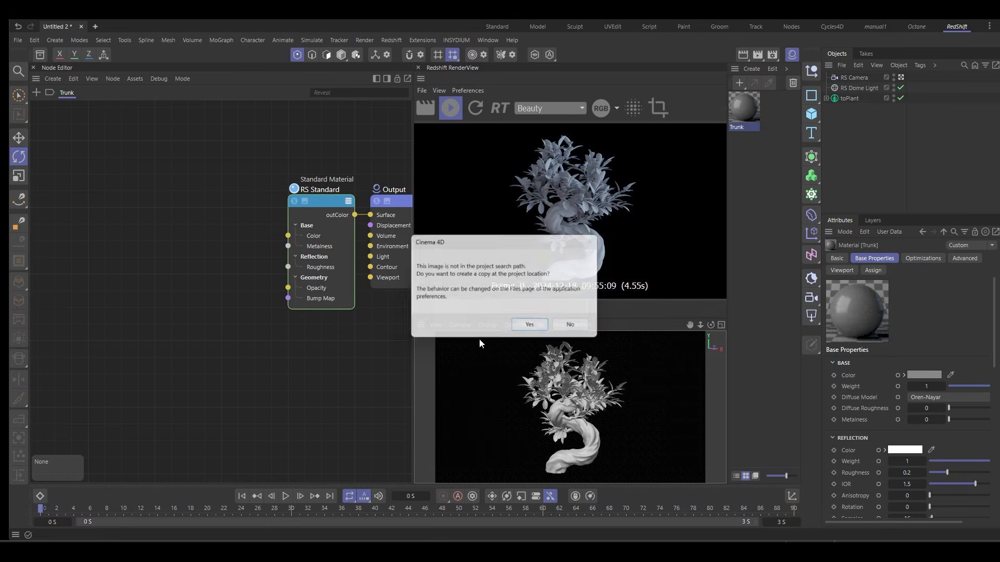
click(530, 327)
drag(233, 341, 287, 236)
drag(111, 207, 103, 218)
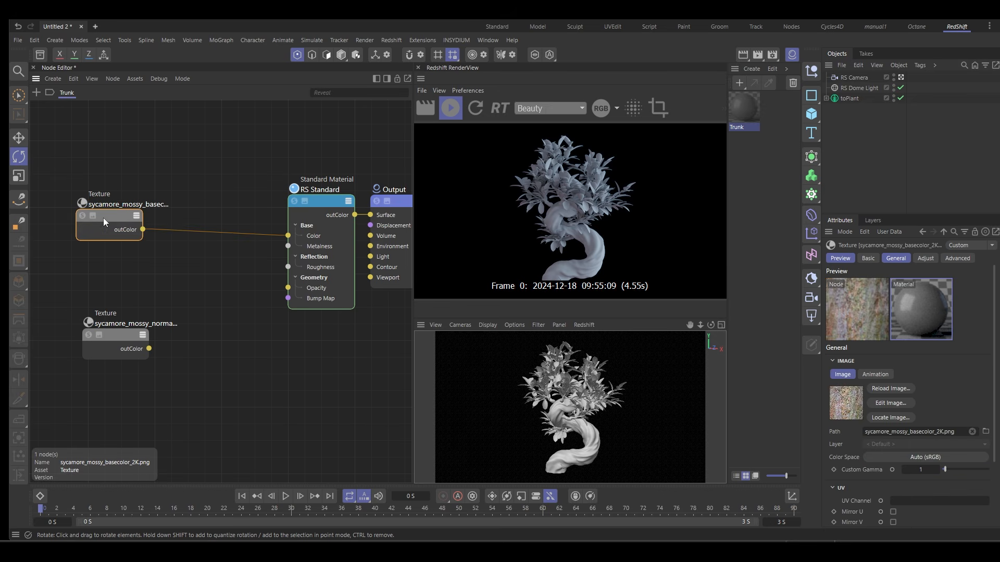
Assign the Trunk material to the Trunk layer of toPlant and set its Tiles V to 6
click(844, 99)
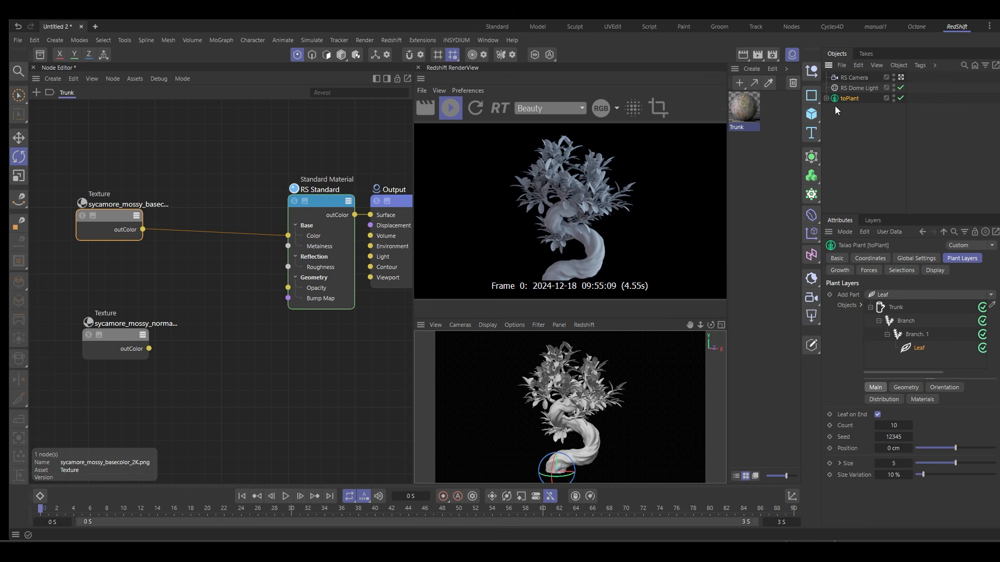
click(896, 309)
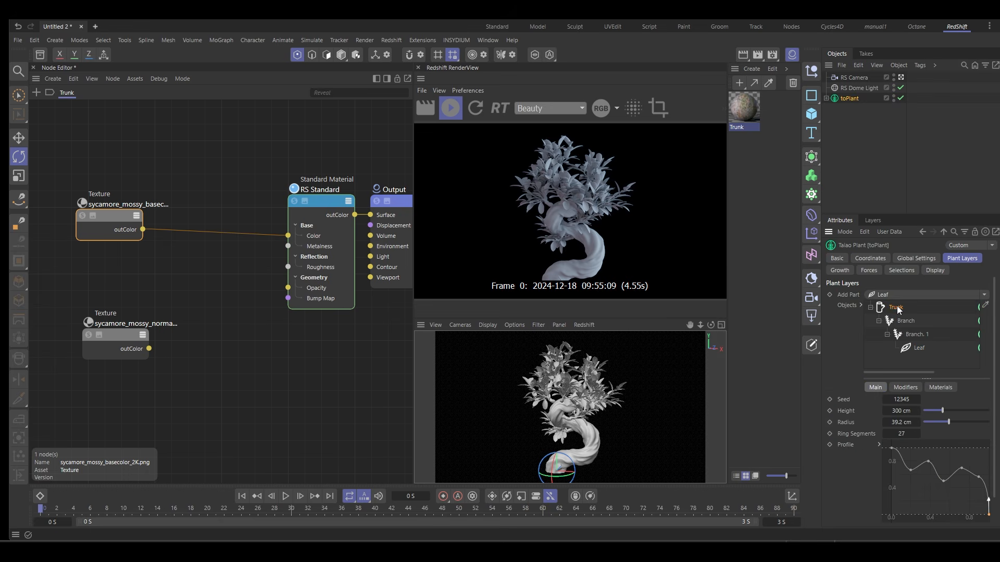
click(943, 388)
drag(746, 107, 908, 411)
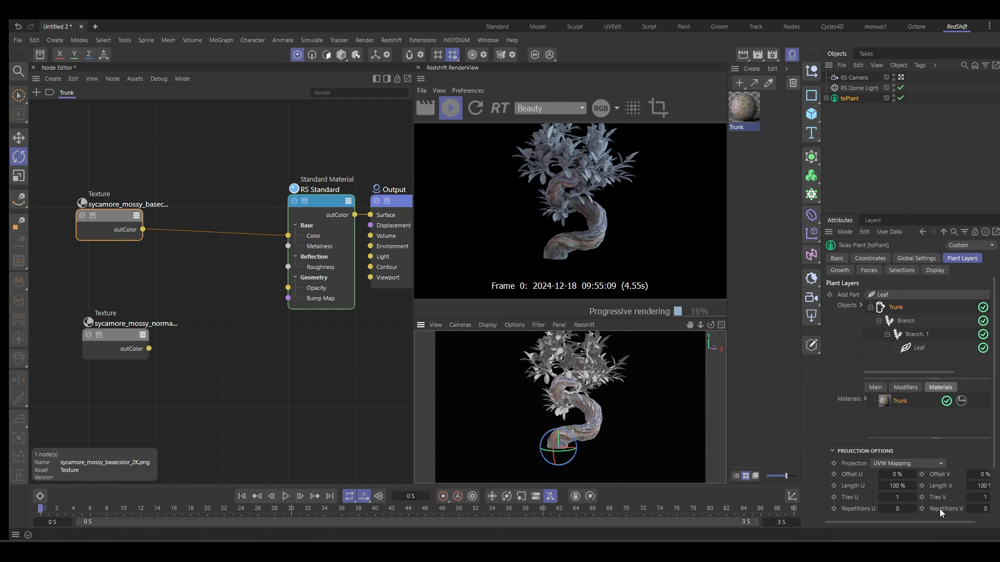
scroll(832, 433, down, 2)
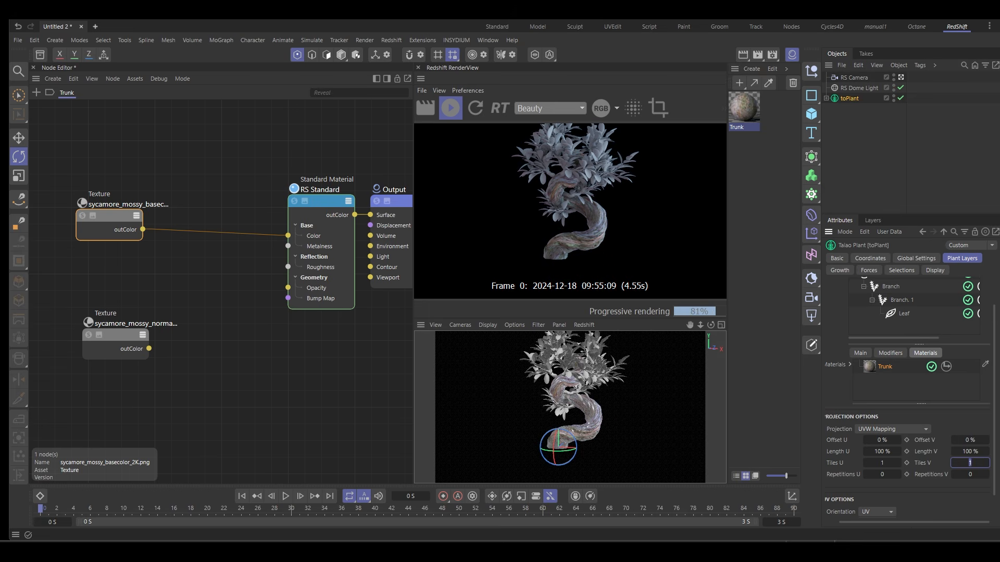
key(Return)
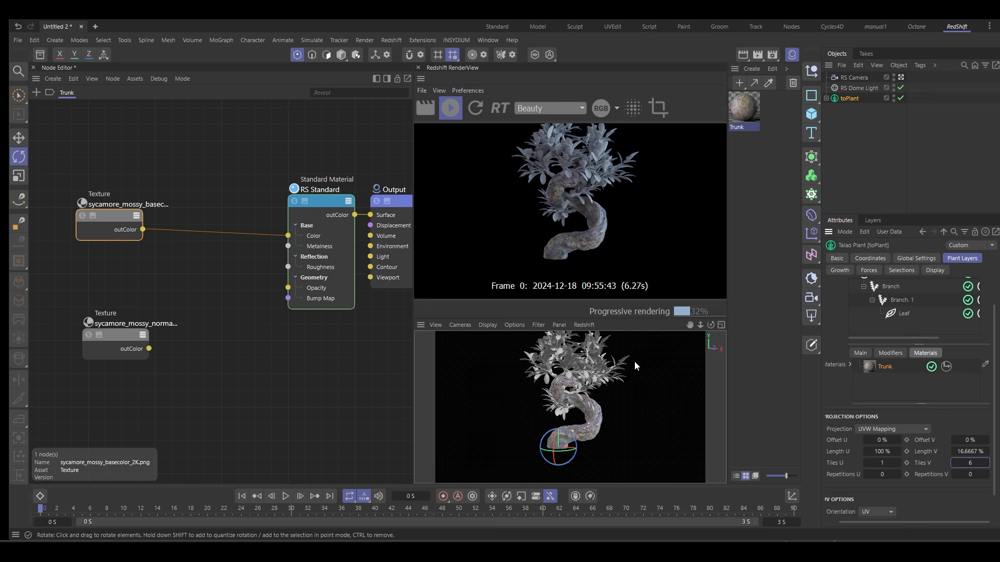
Reduce the reflection weight of the Trunk material's RS Standard node to about 0.18
drag(296, 203, 279, 197)
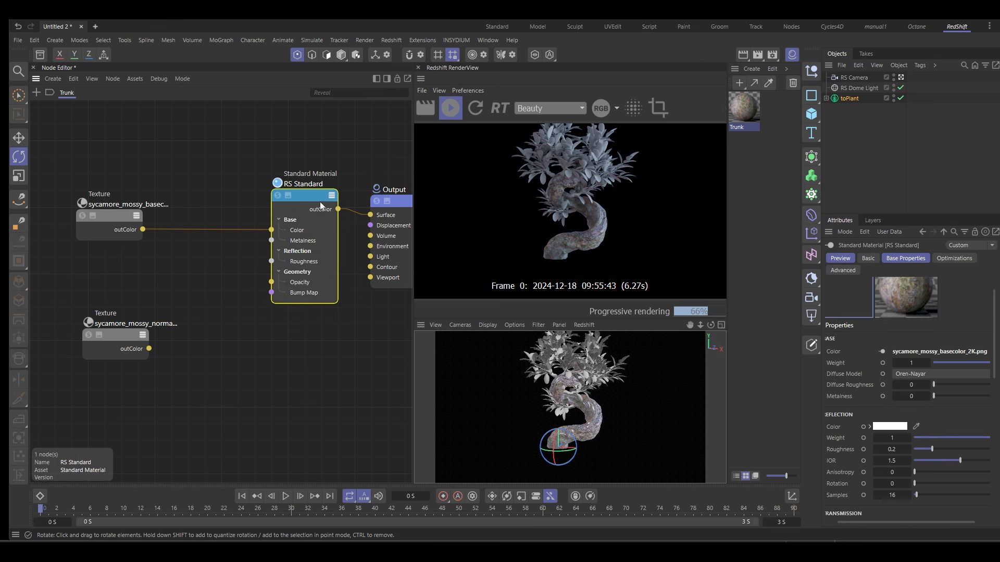
scroll(888, 420, down, 2)
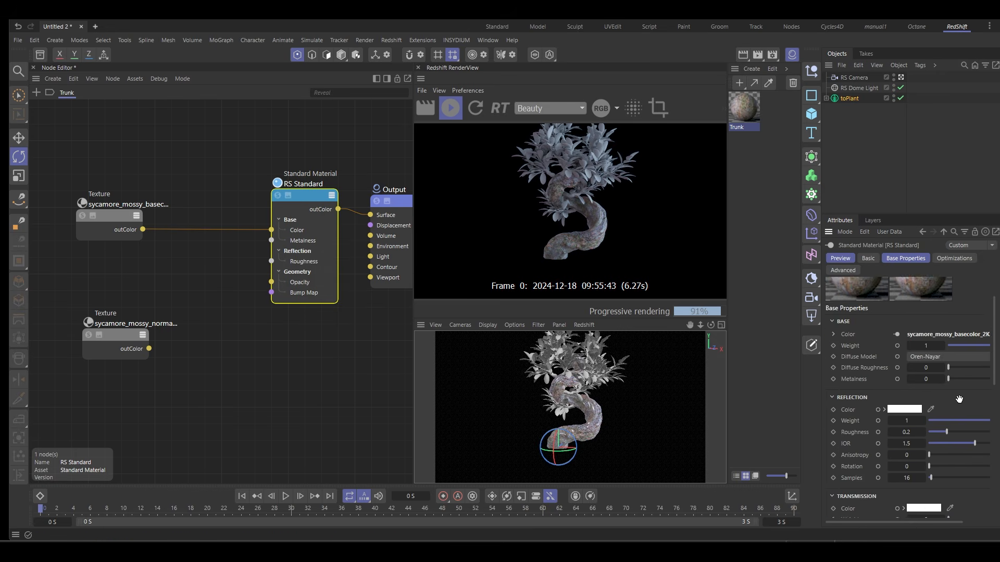
drag(961, 397, 940, 398)
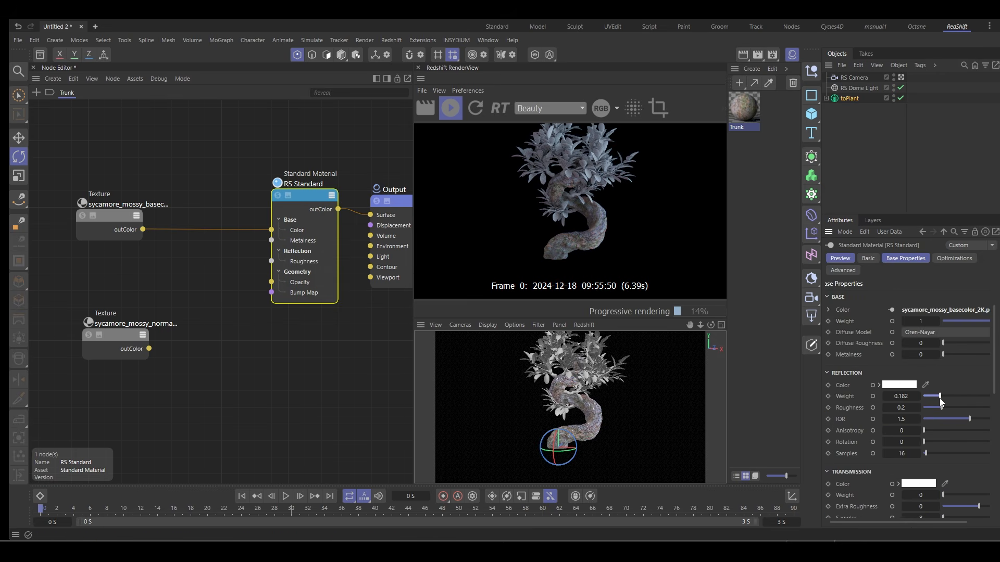
click(214, 363)
Add a Bump Map node between the sycamore_mossy normal texture and the RS Standard node
drag(112, 334, 73, 320)
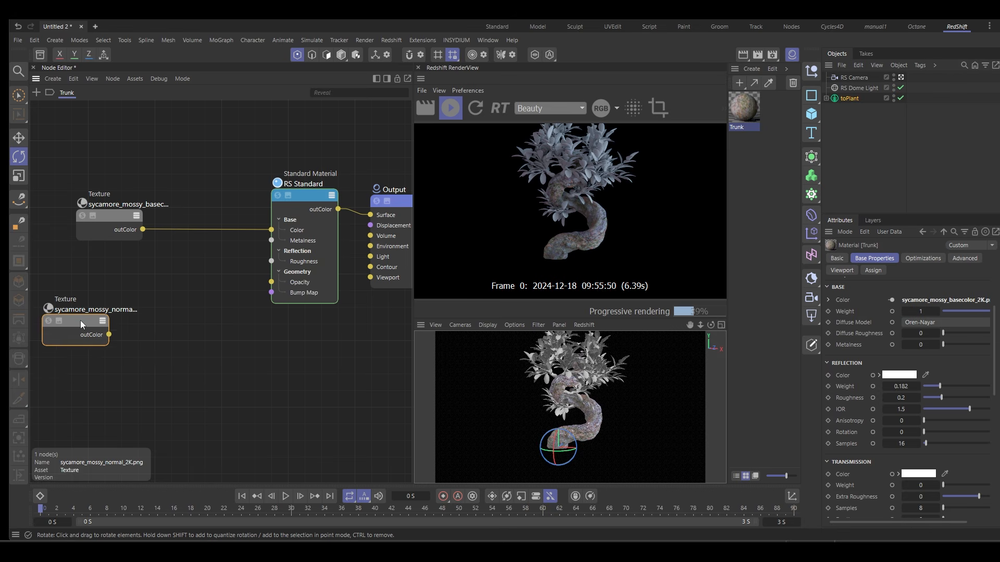
click(149, 341)
key(Tab)
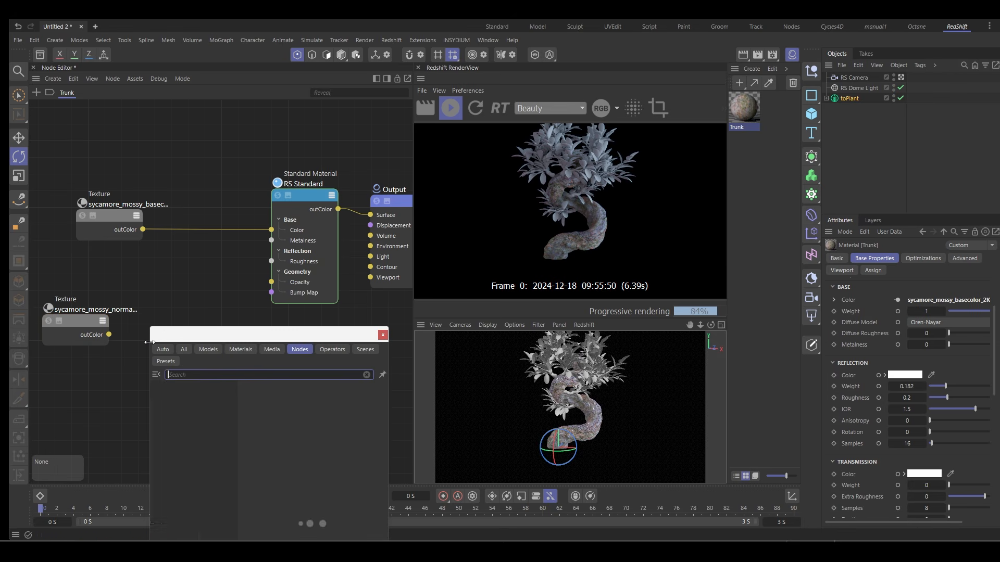
text(bump)
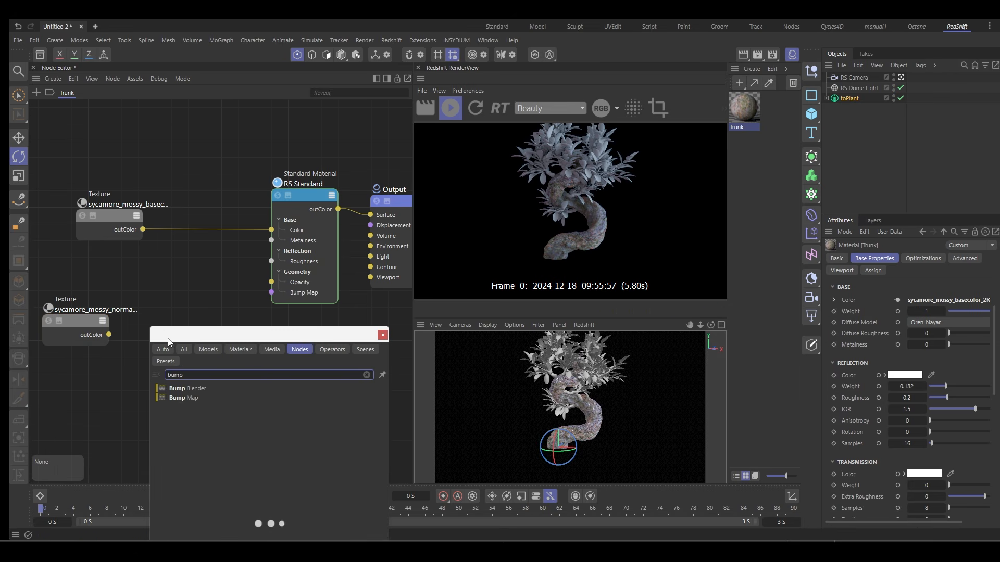
drag(183, 398, 192, 284)
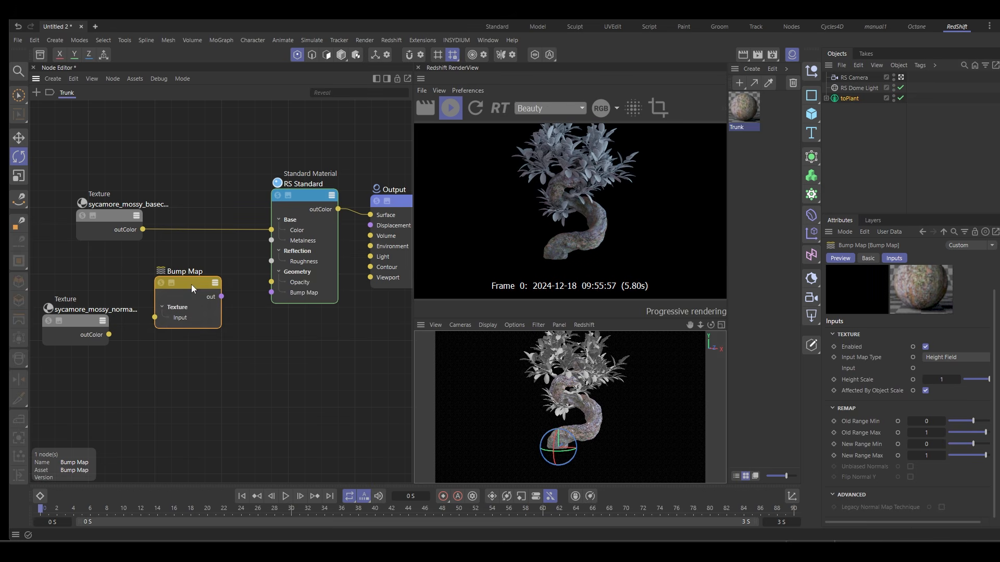
Set the color space of the sycamore_mossy normal texture to Raw
click(98, 333)
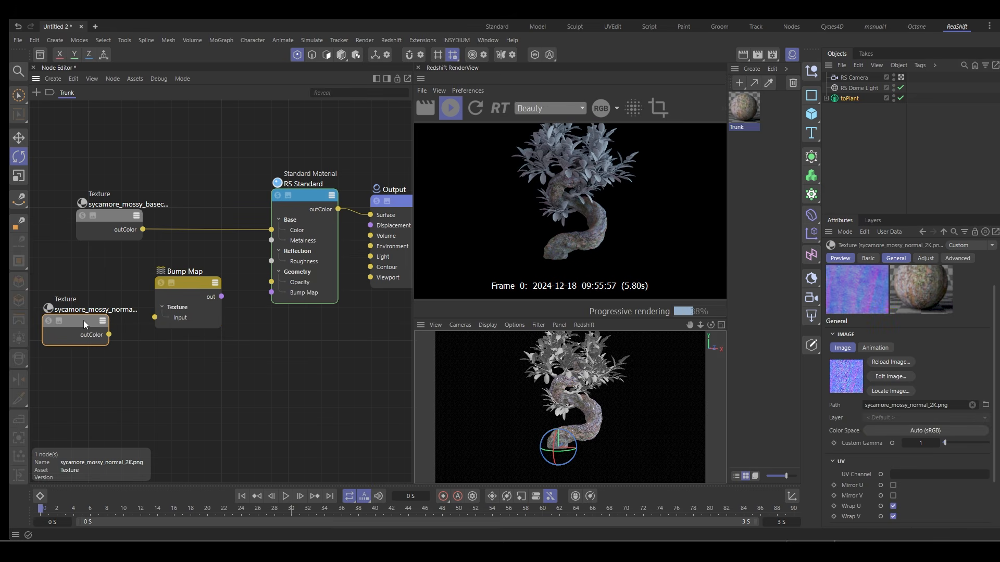
click(896, 432)
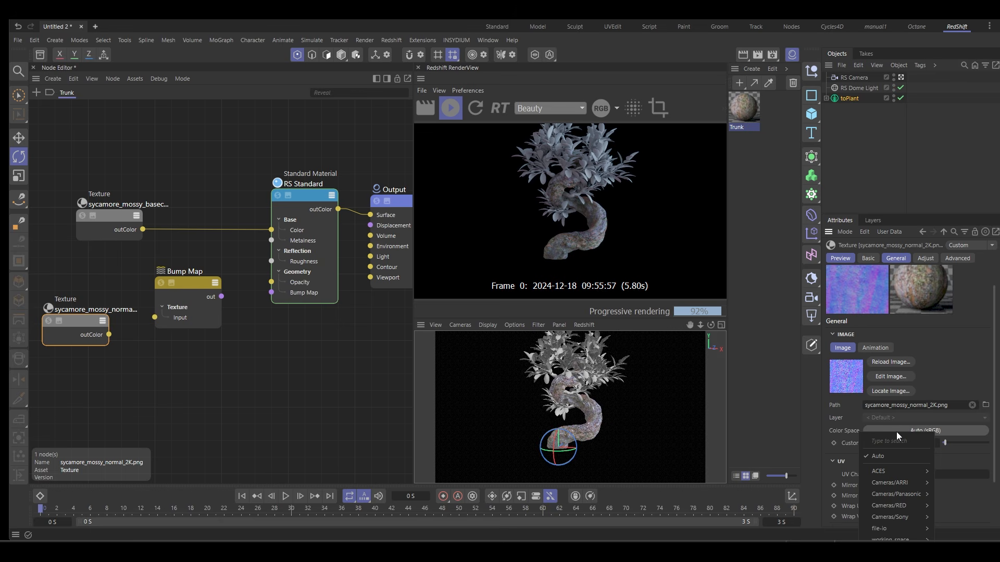
text(raw)
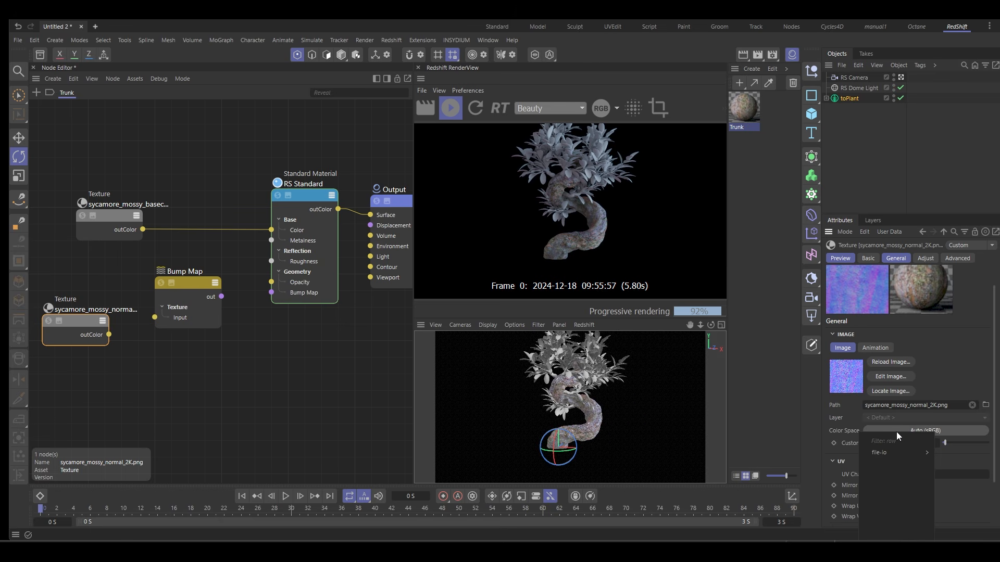
mouse_move(898, 452)
click(942, 455)
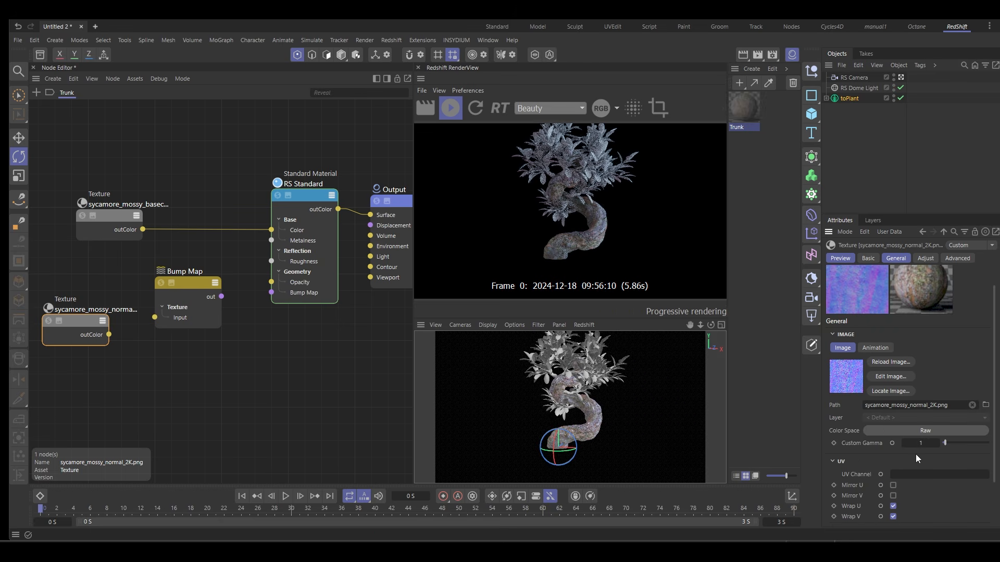
Connect the normal texture through the Bump Map node to RS Standard's Bump Map input and set Height Scale to about 1.29
drag(109, 334, 155, 317)
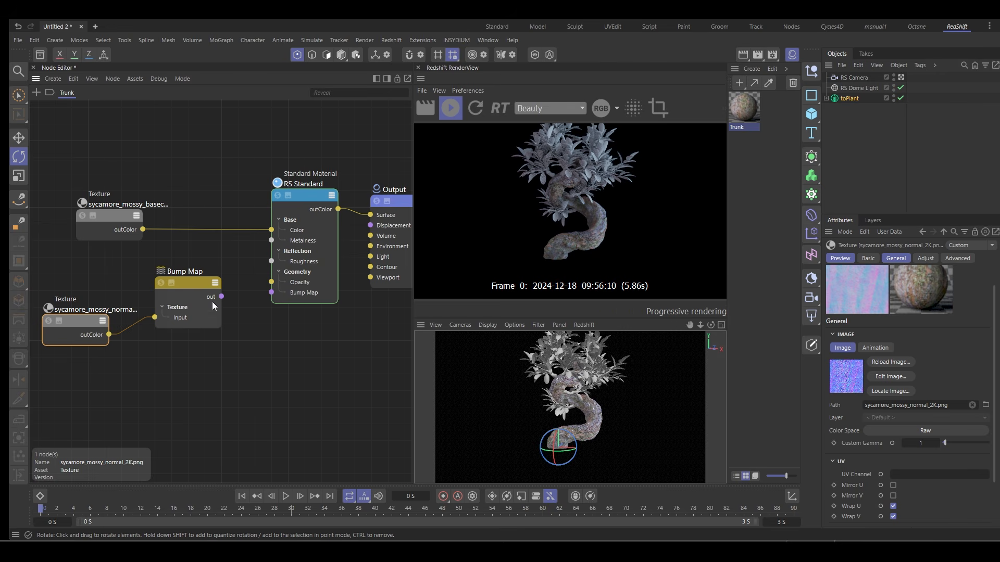
drag(222, 297, 271, 292)
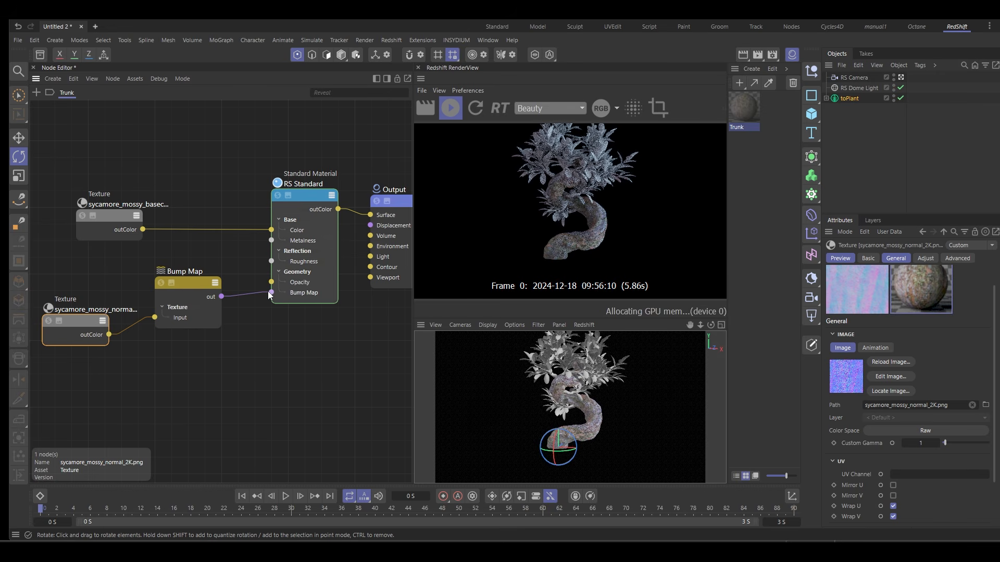
drag(195, 282, 200, 279)
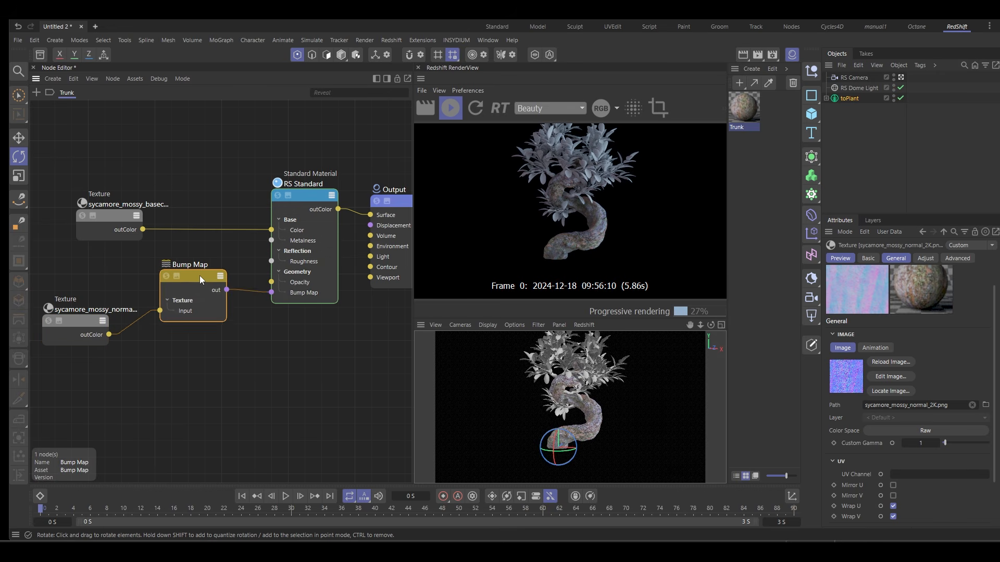
drag(942, 382, 958, 382)
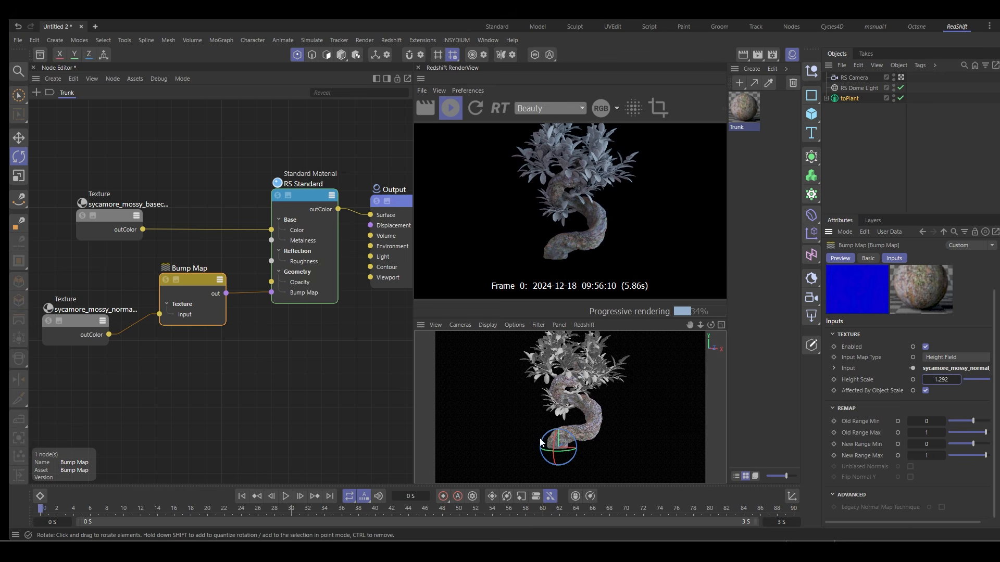
Pass the Trunk material down from toPlant's Trunk layer to its child branches and inspect the bark up close
click(847, 97)
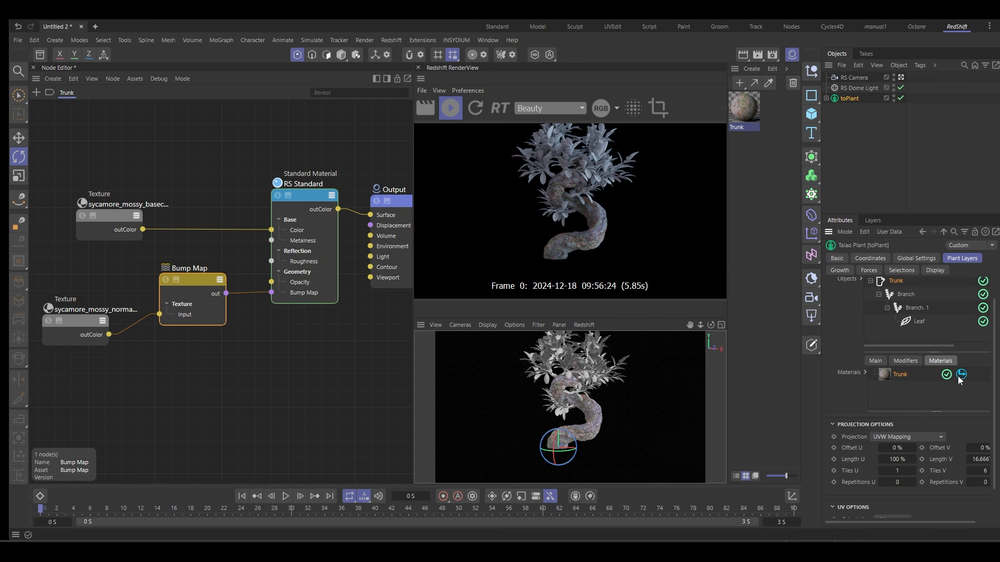
click(960, 376)
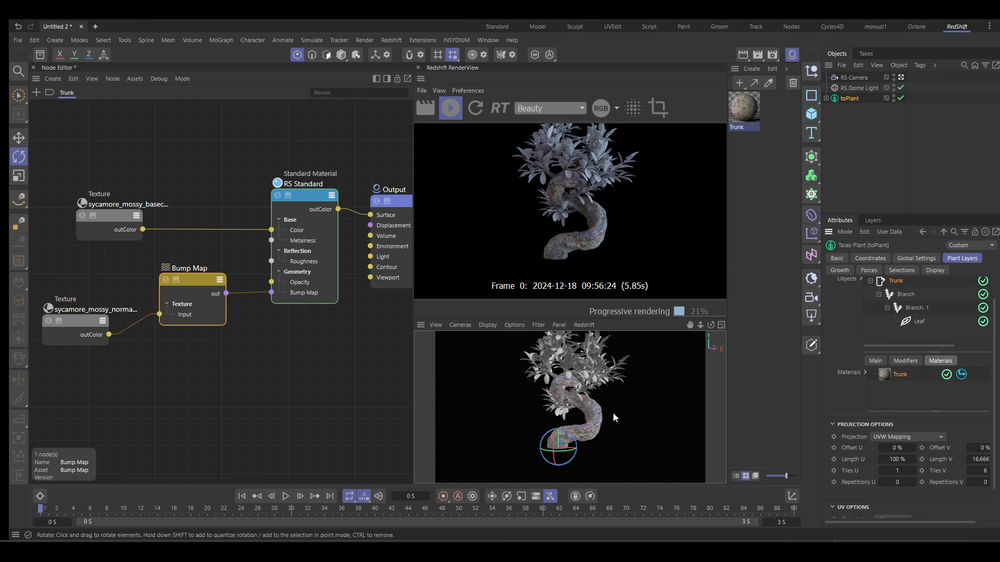
alt+drag(614, 412, 599, 416)
alt+right_drag(589, 378, 595, 376)
alt+right_drag(619, 371, 628, 371)
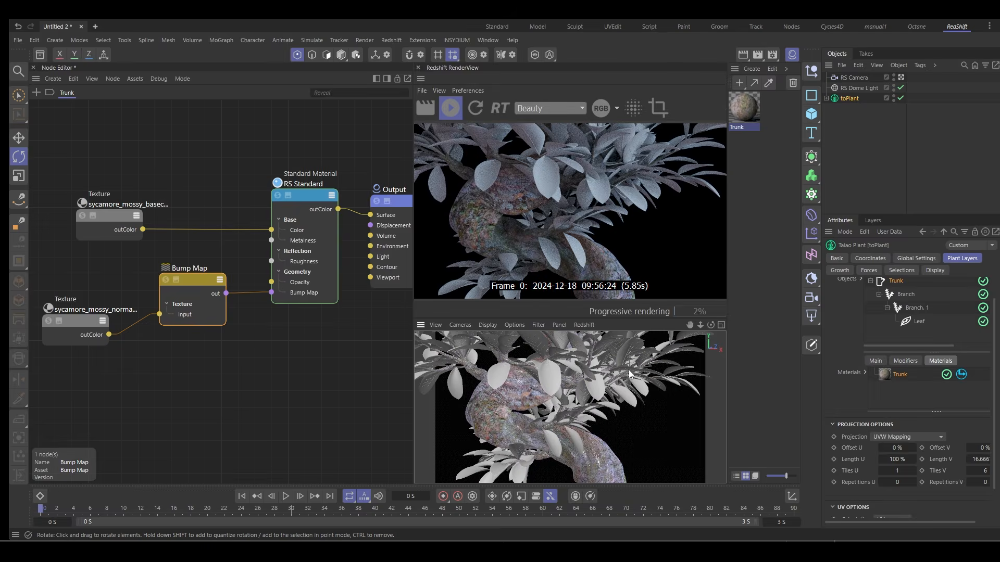
alt+drag(575, 405, 640, 408)
alt+right_drag(640, 408, 573, 416)
mouse_move(573, 417)
alt+mouse_down()
mouse_move(576, 426)
mouse_move(565, 422)
mouse_move(590, 431)
mouse_move(580, 426)
alt+mouse_up()
Create a new Redshift material of the Material type alongside Trunk
click(257, 381)
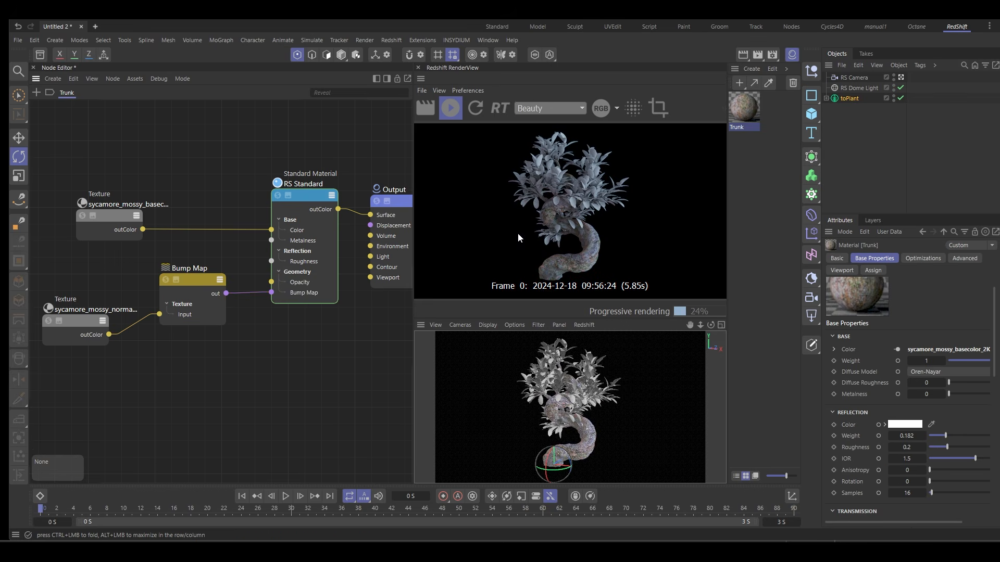
click(752, 68)
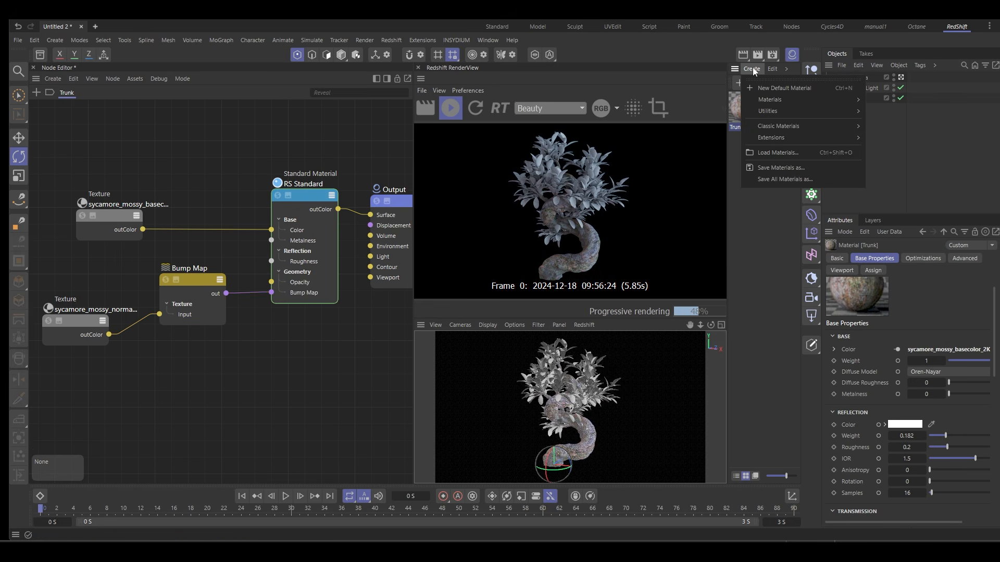
mouse_move(757, 99)
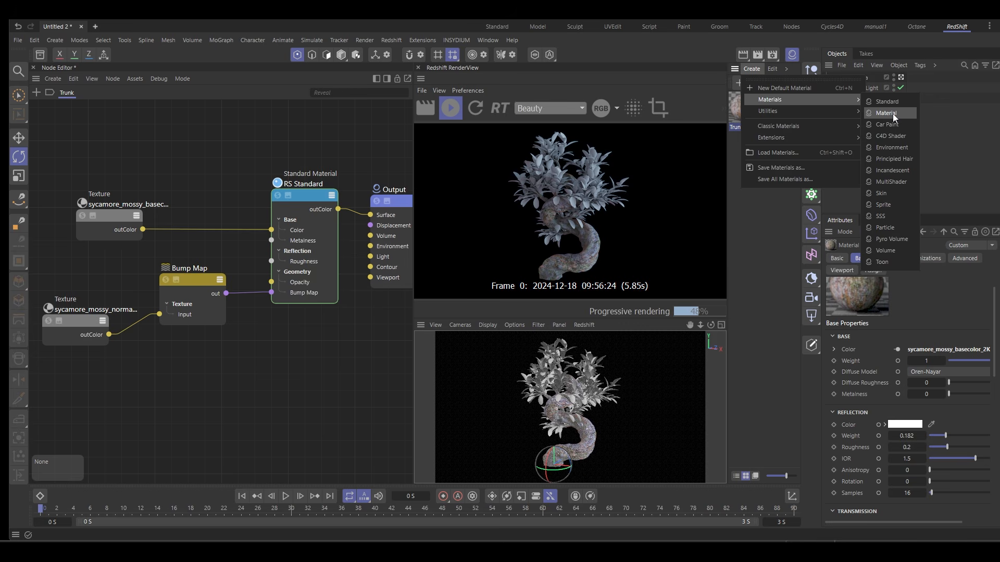
click(893, 113)
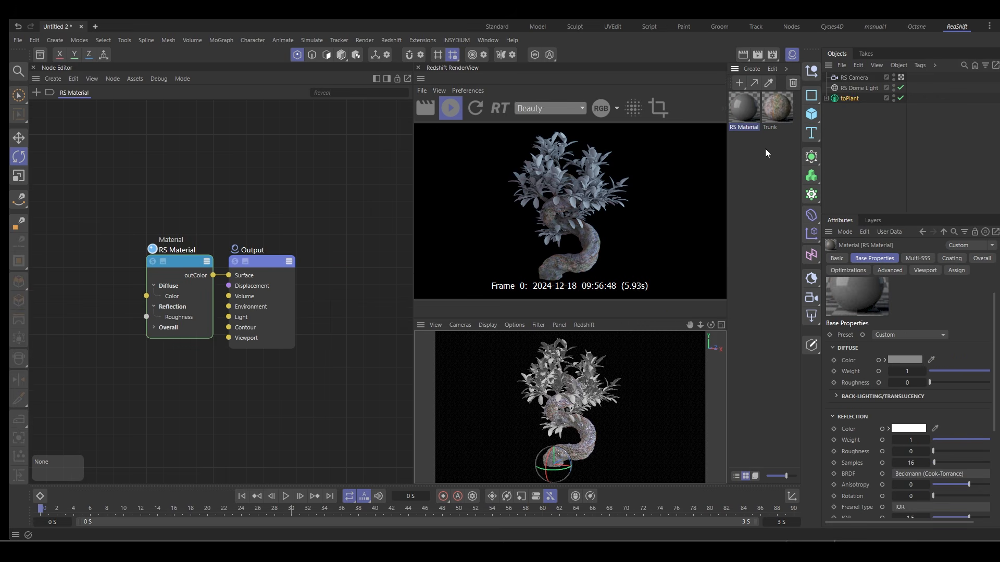
middle_drag(230, 392, 263, 325)
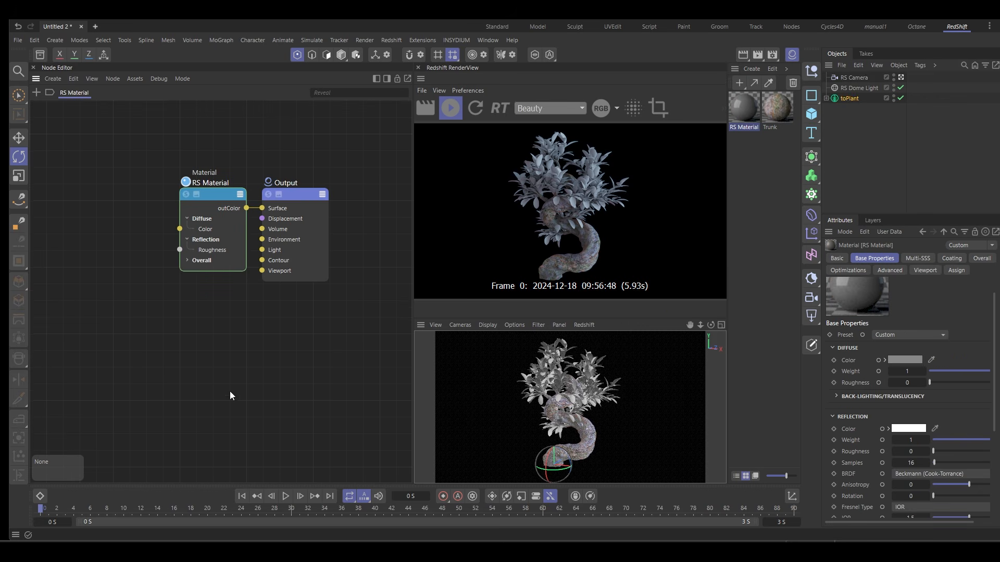
Assign the new RS Material to the toLeaf object under toPlant and space its node away from the Output node
click(825, 98)
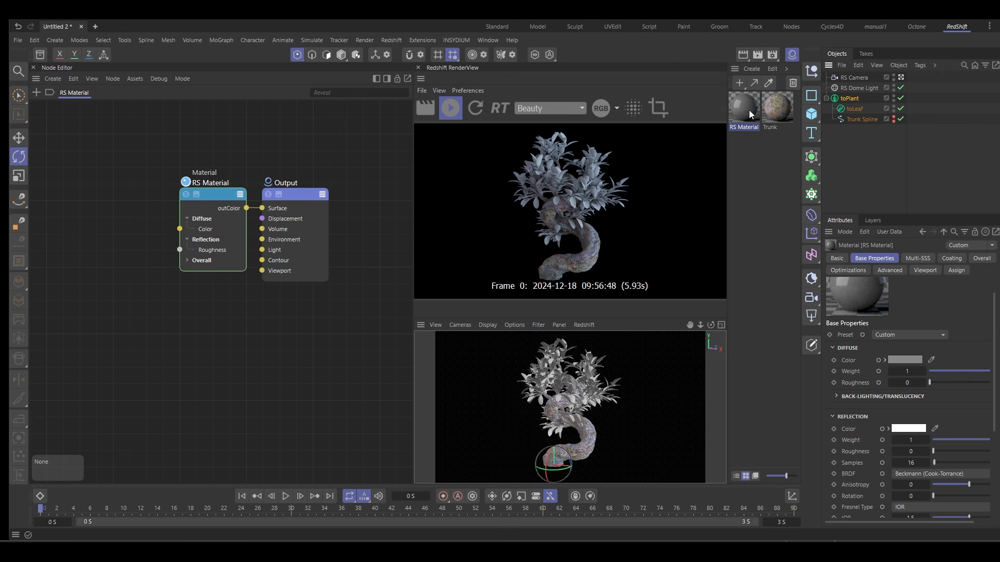
drag(749, 110, 854, 109)
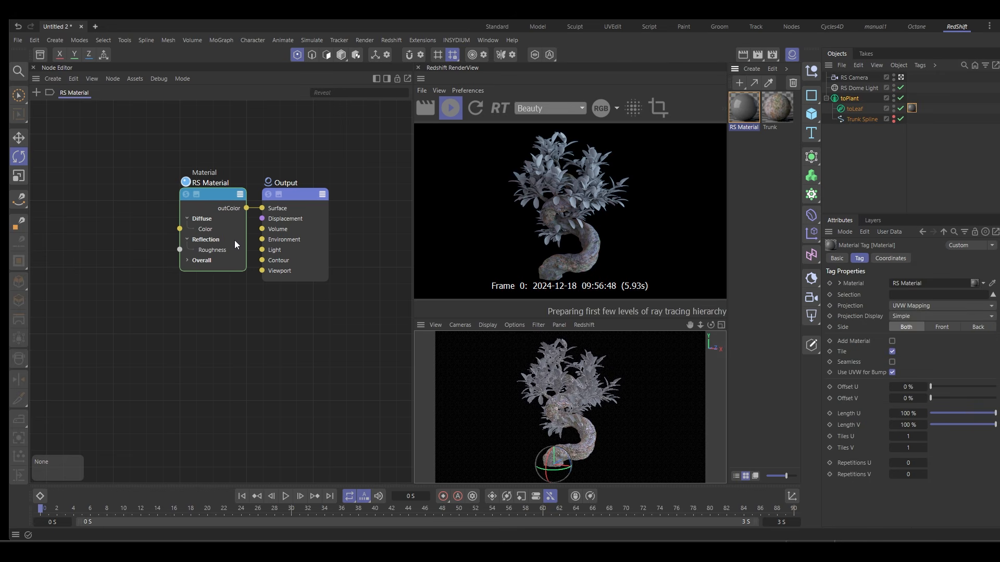
drag(217, 197, 186, 198)
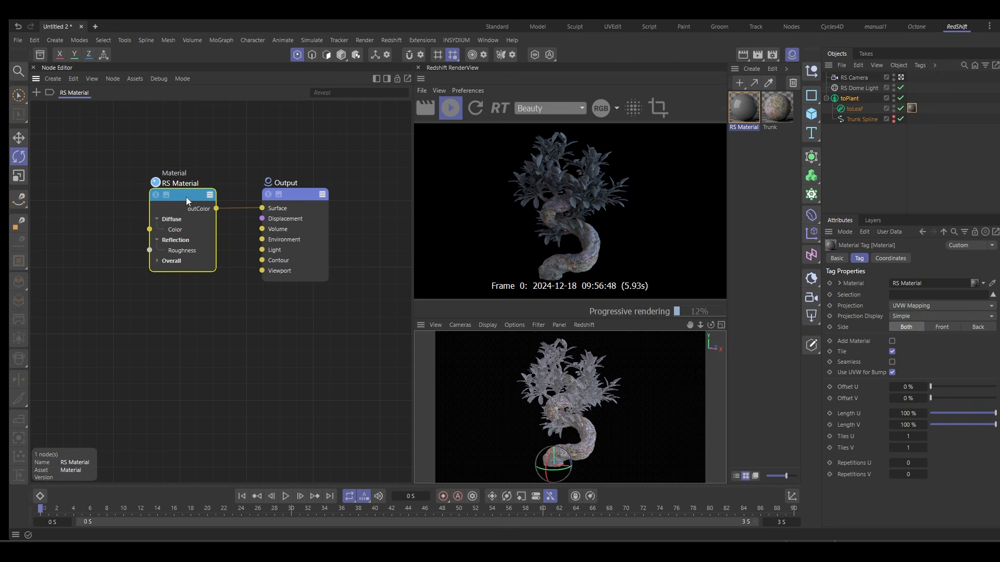
Set RS Material's diffuse color to a dark, muted green with hue 117° and saturation 57%
click(186, 198)
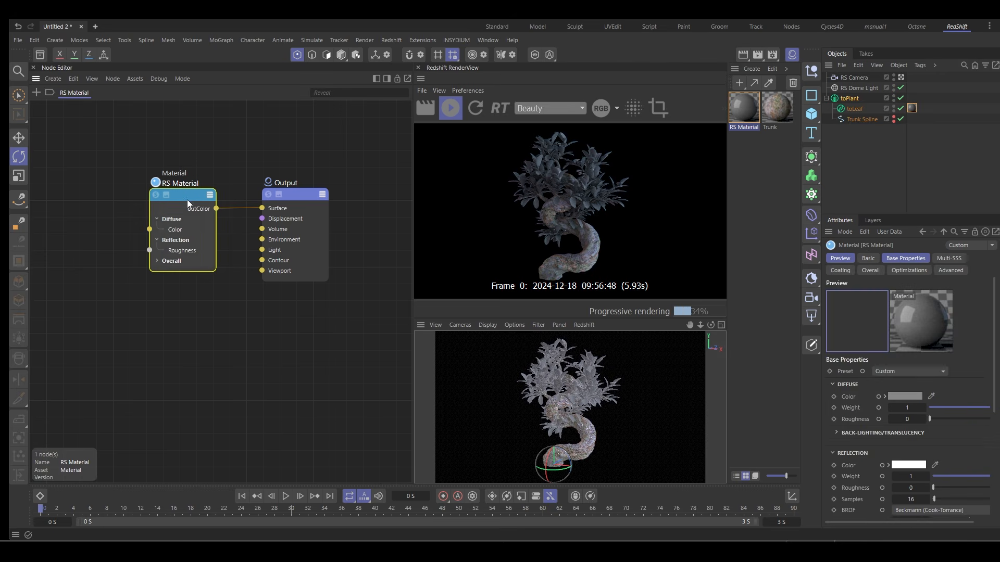
click(904, 396)
click(866, 387)
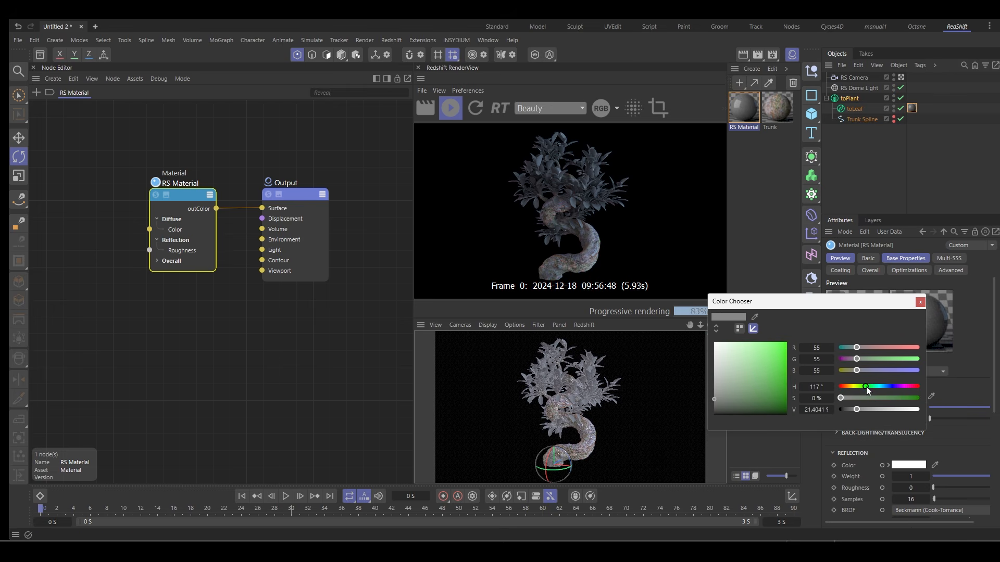
click(895, 398)
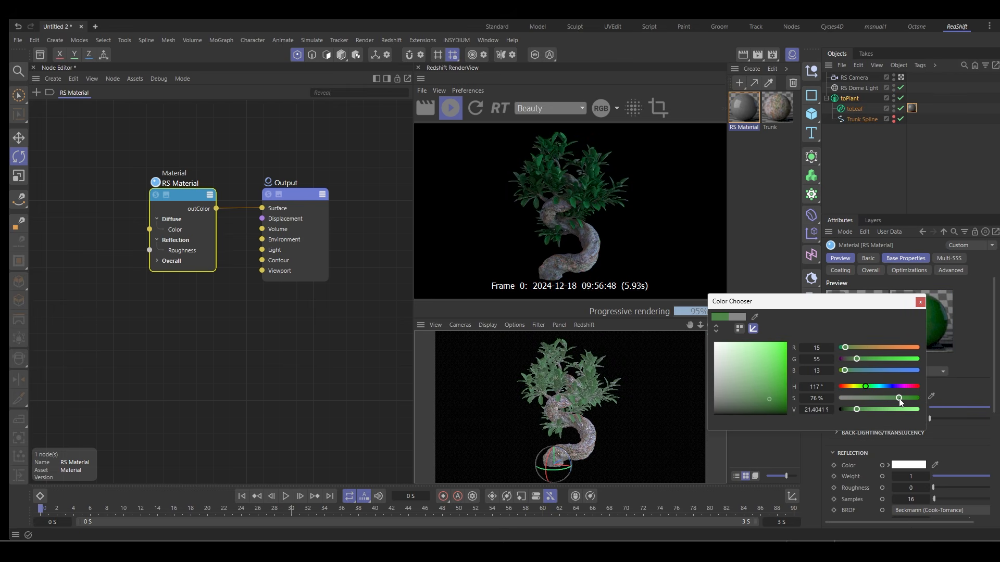
click(853, 410)
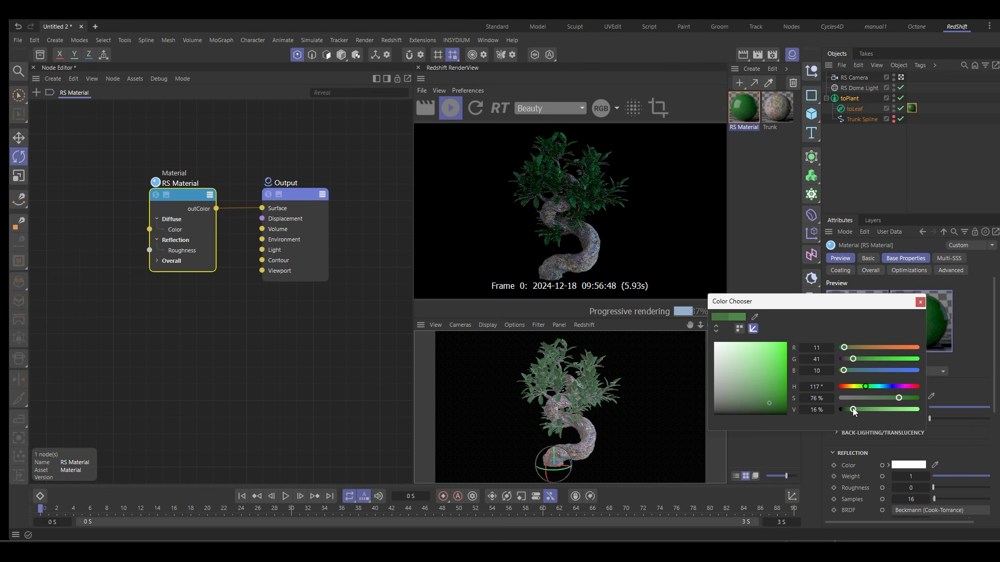
drag(853, 409, 885, 398)
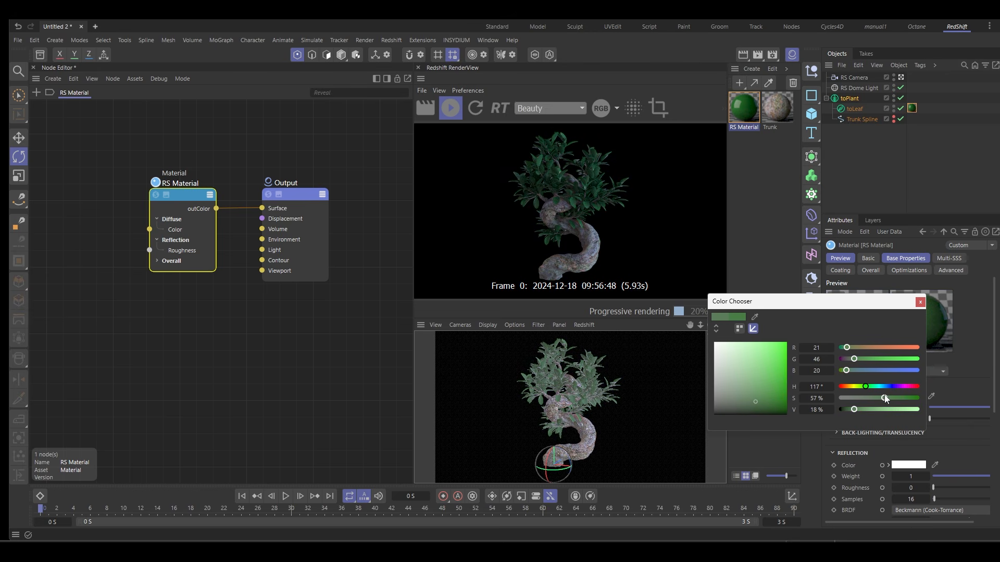
click(856, 409)
drag(856, 409, 854, 409)
click(919, 302)
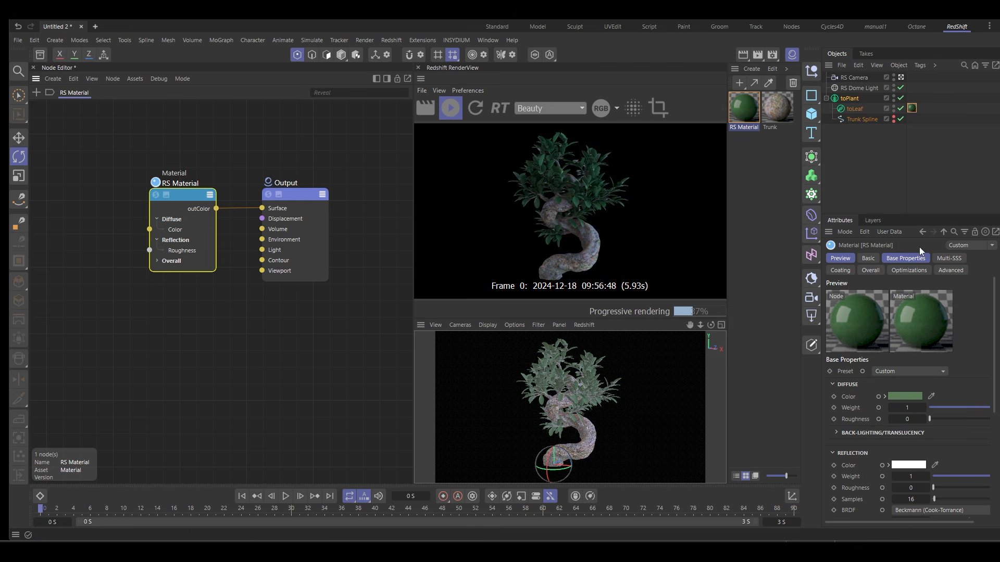
Set RS Material's Back-Lighting/Translucency color to a lighter green, hue 100°, saturation about 46%, value about 30%, with a weight of 0.714
drag(918, 214, 918, 140)
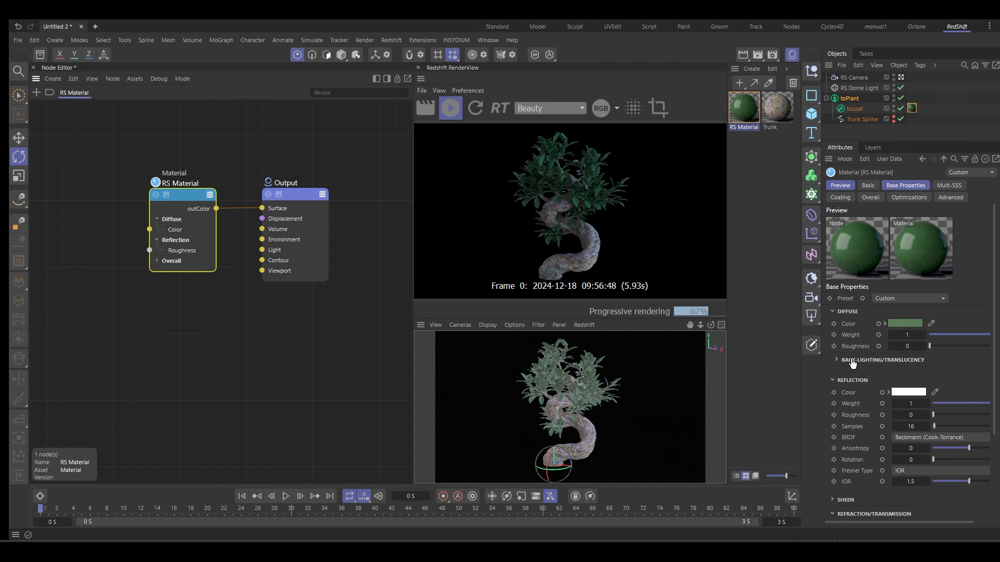
click(835, 360)
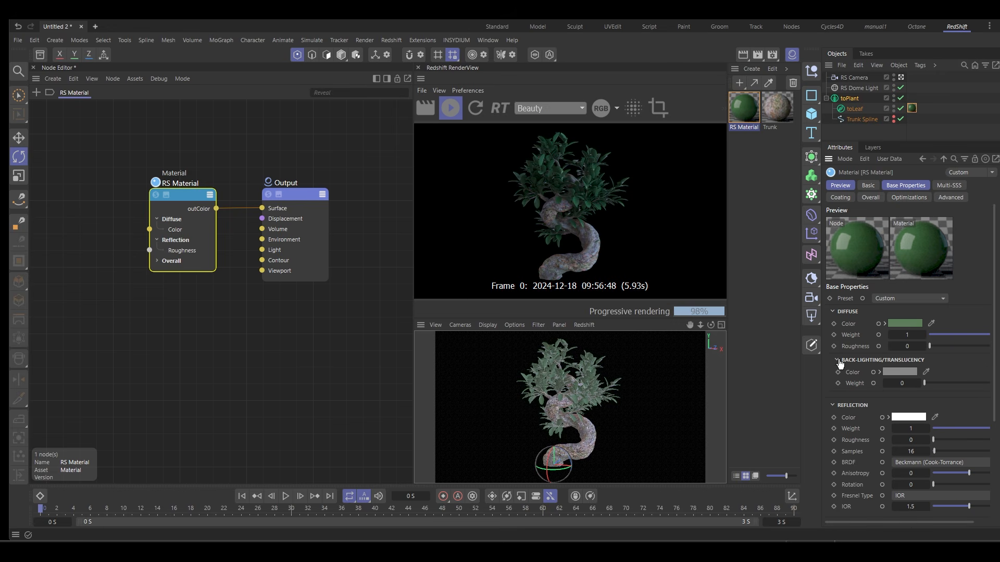
click(908, 372)
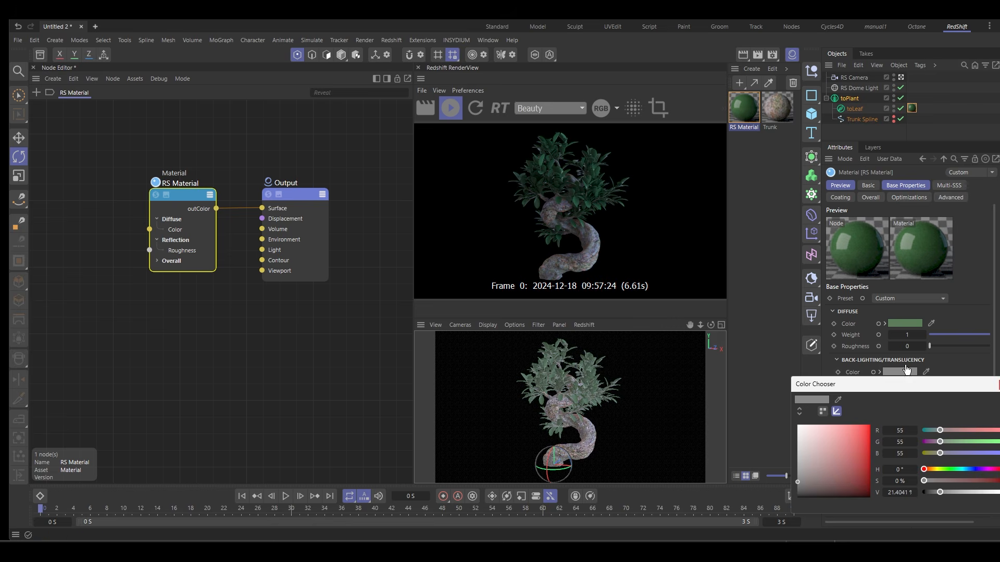
click(719, 416)
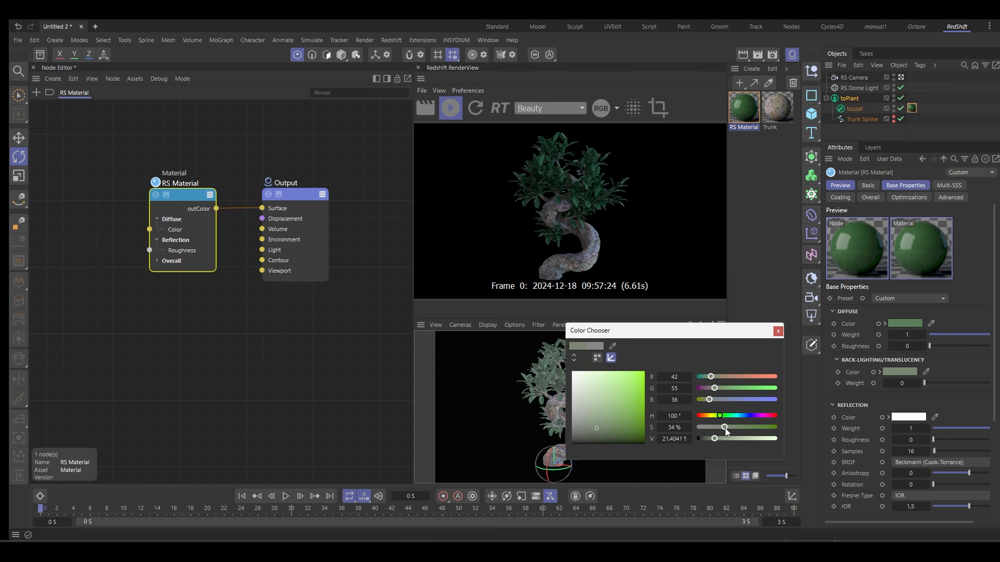
click(724, 428)
click(720, 439)
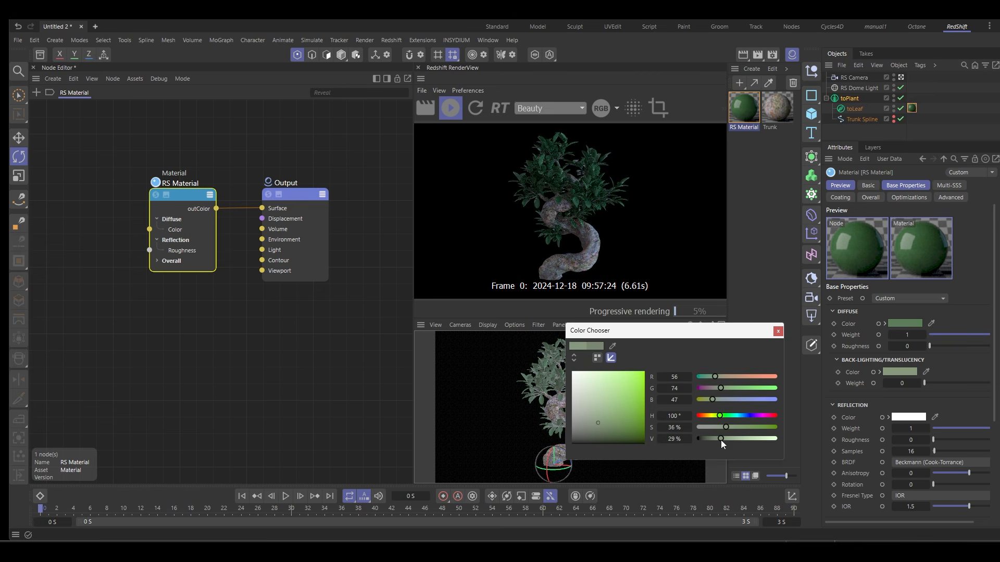
click(607, 422)
drag(607, 422, 605, 421)
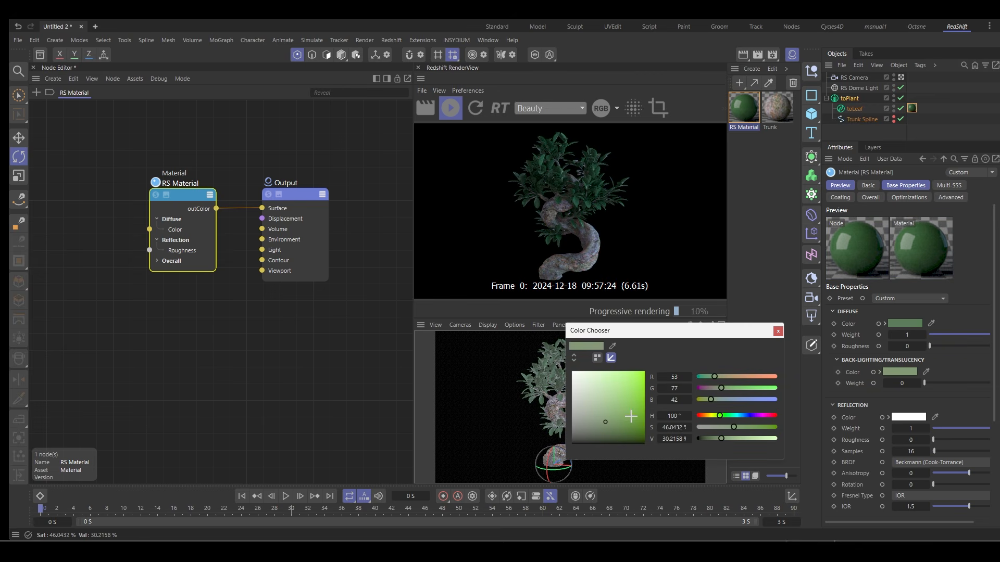
click(778, 331)
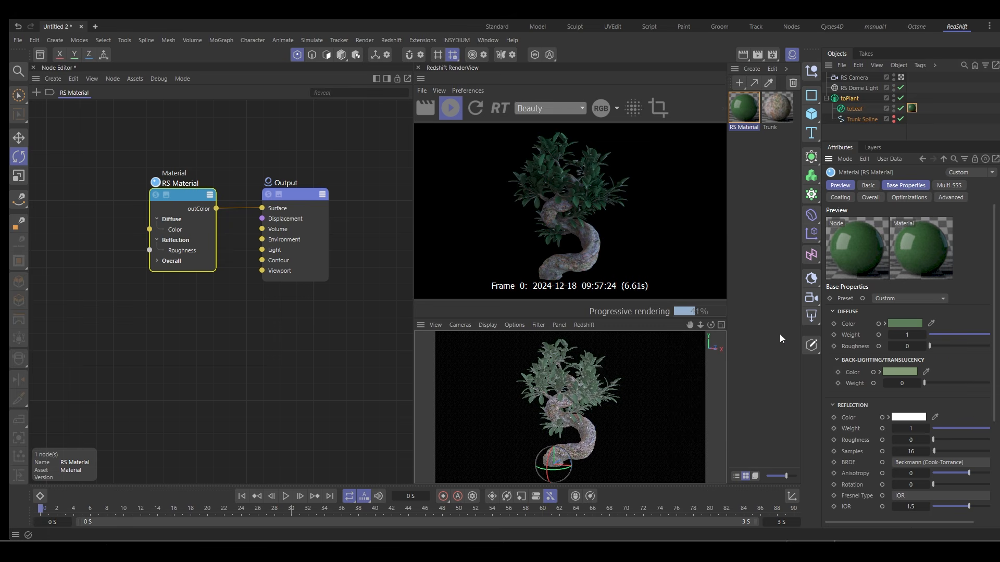
drag(966, 388, 984, 389)
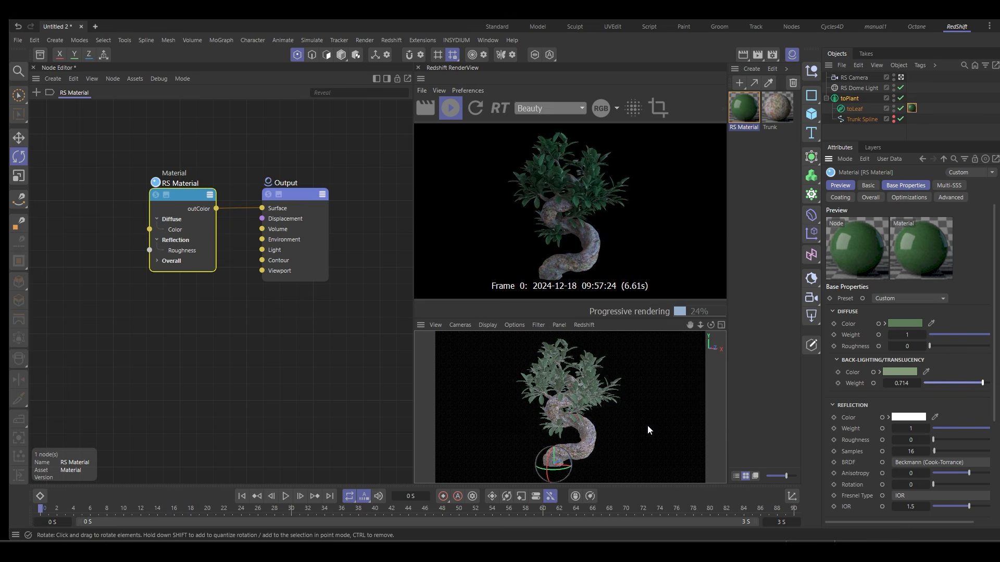
Add an RS Sun & Sky Rig to the scene and rotate the RS Sky to change the sun's direction
click(811, 273)
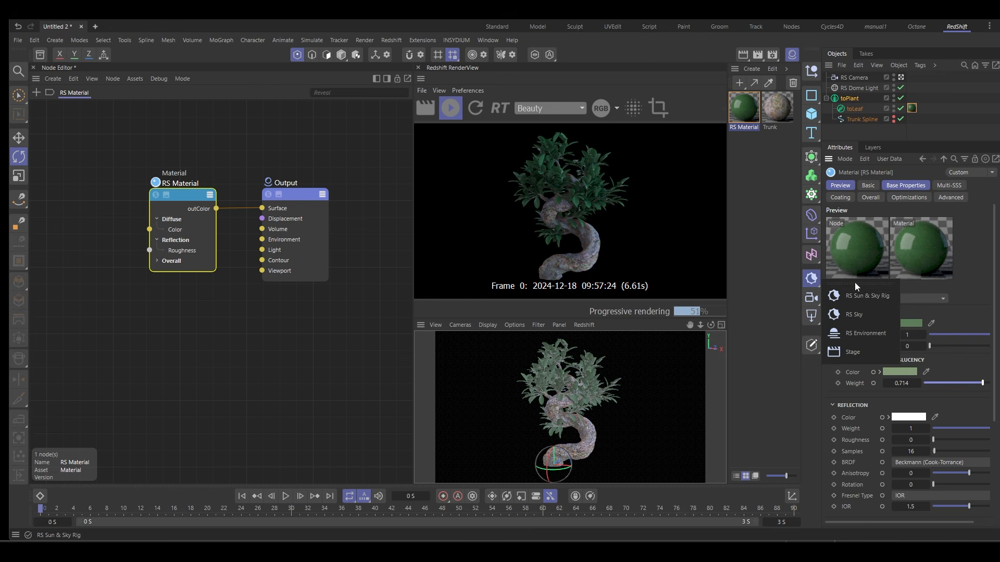
click(872, 299)
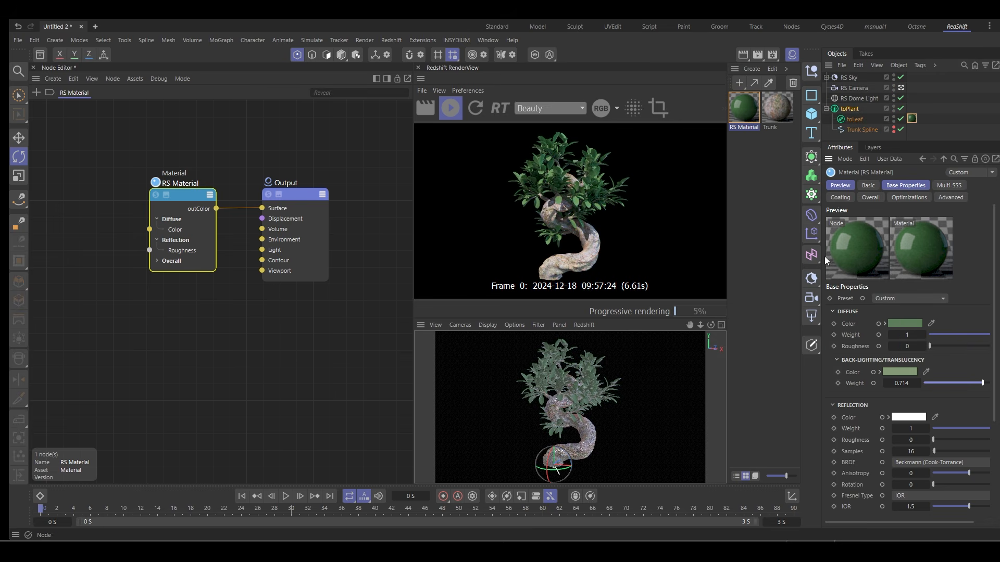
click(848, 77)
drag(566, 472, 549, 468)
Examine the leaf translucency and bark up close from several angles, and the whole bonsai under the sun lighting
alt+drag(616, 454, 597, 371)
alt+right_drag(564, 391, 616, 382)
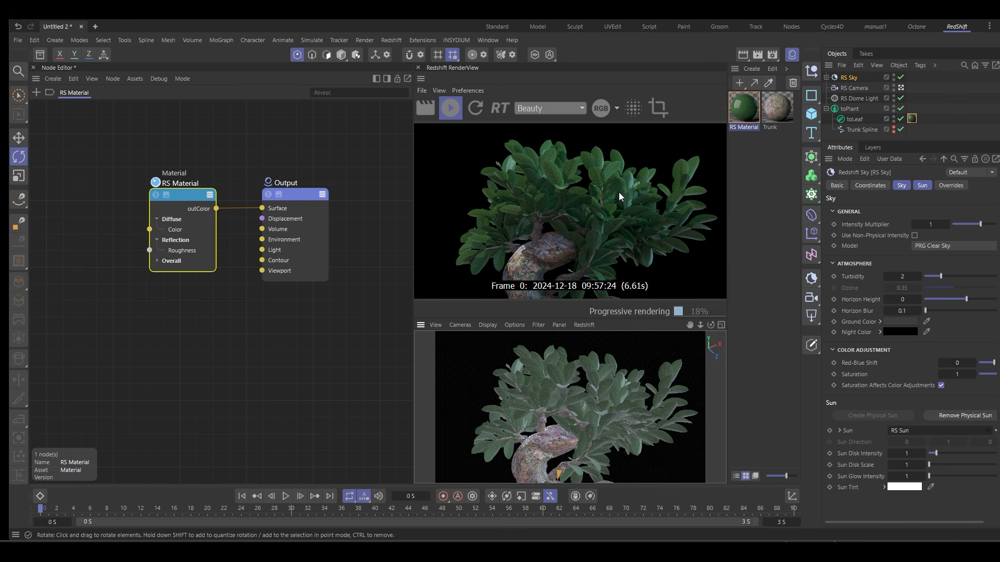
alt+drag(534, 431, 553, 409)
alt+right_drag(552, 406, 596, 409)
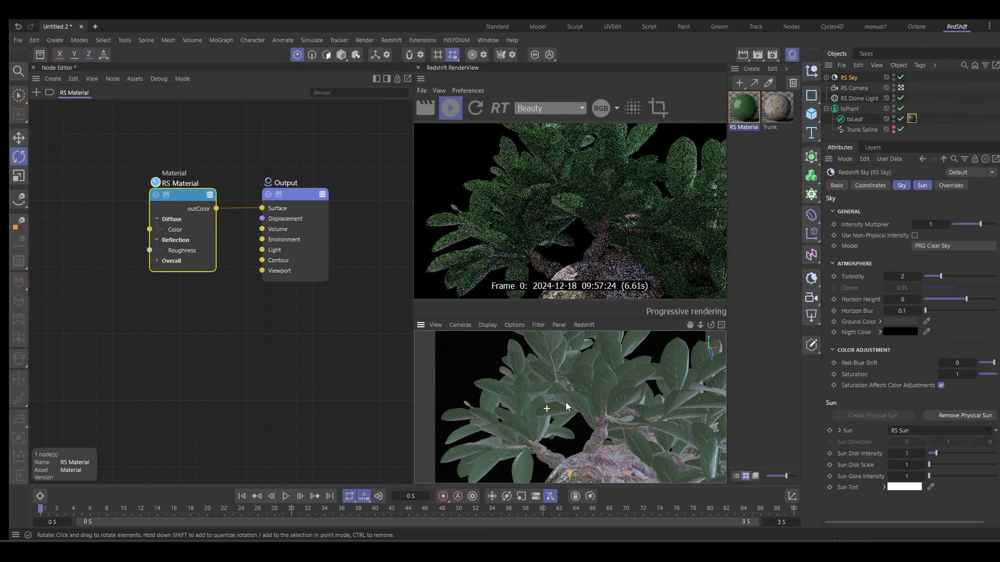
alt+drag(597, 408, 570, 421)
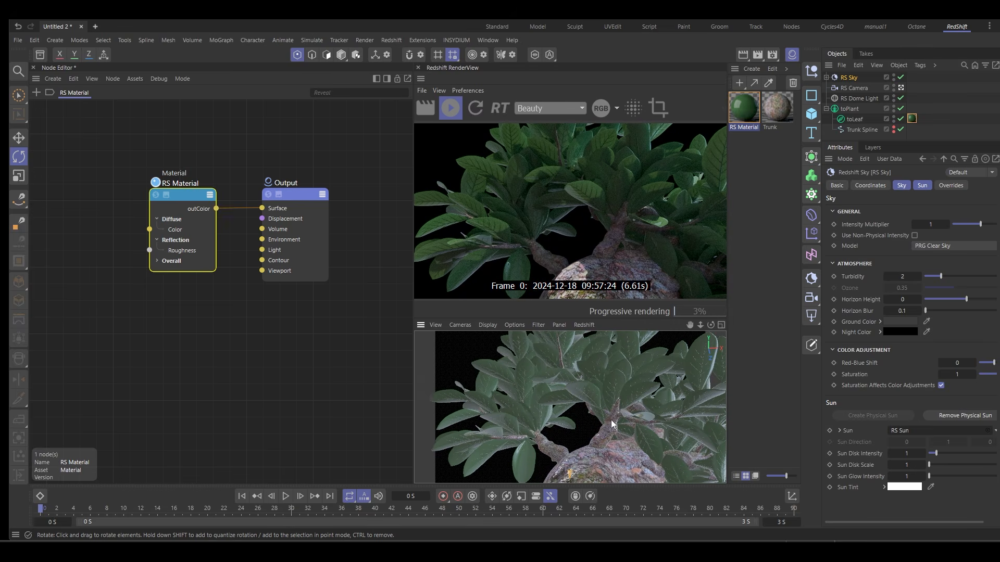
alt+right_drag(616, 420, 592, 431)
alt+middle_drag(608, 429, 591, 438)
alt+drag(624, 438, 646, 442)
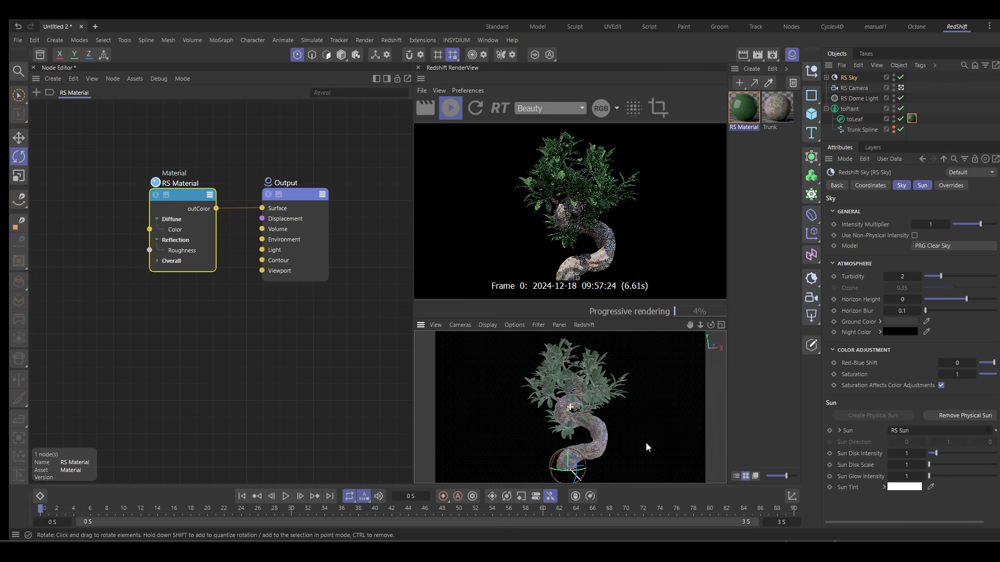
click(857, 129)
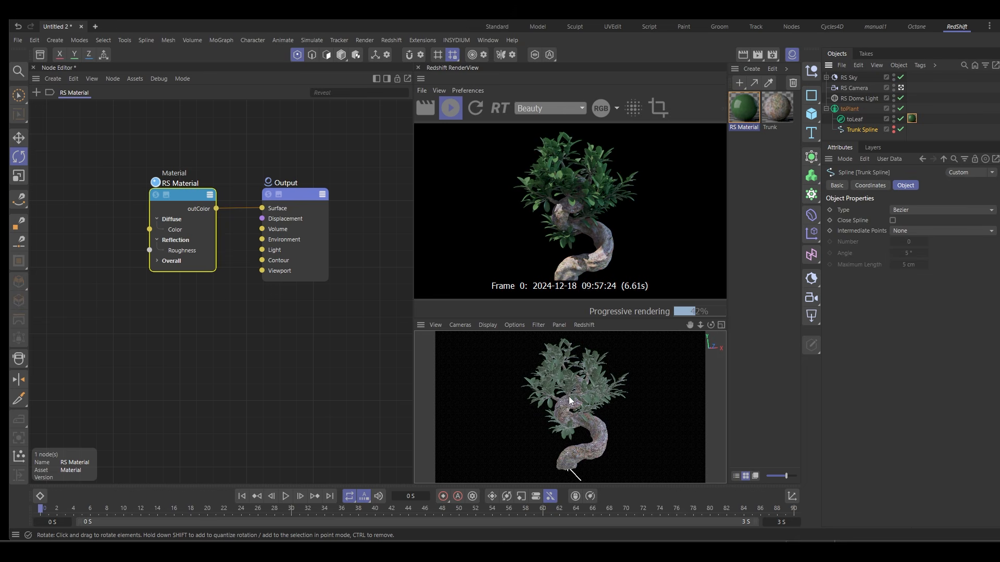
mouse_move(624, 413)
alt+mouse_down()
mouse_move(496, 420)
mouse_move(627, 423)
alt+mouse_up()
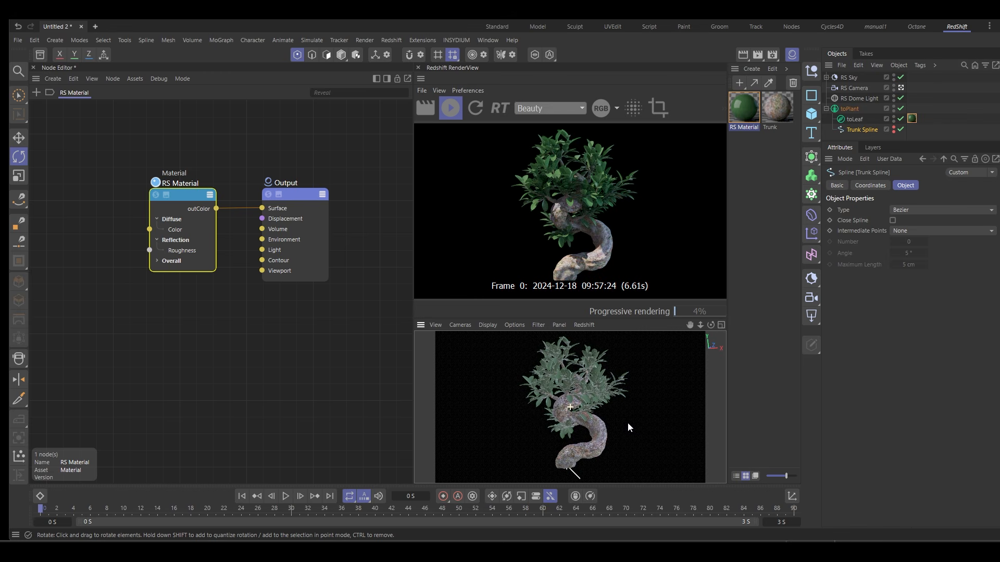